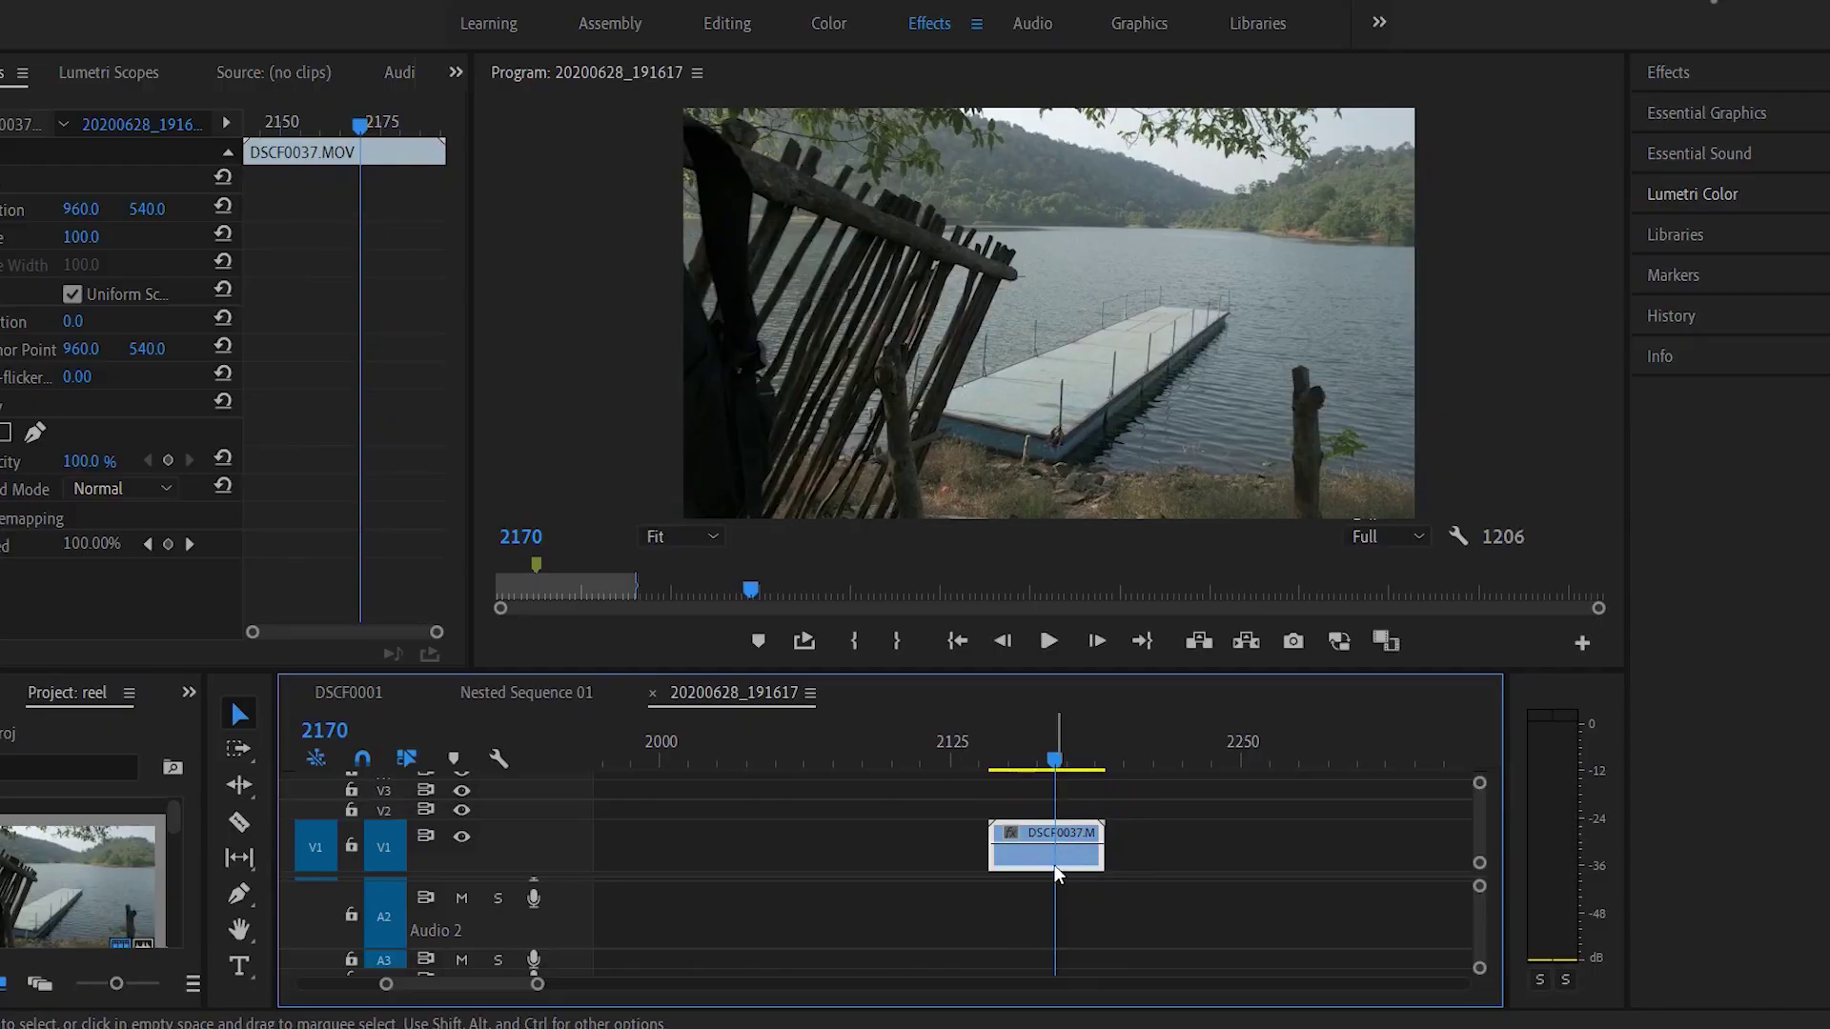
# Slow DSCF0037.MOV to 40% speed and preview the lengthened clip.
pyautogui.rightClick(1054, 865)
pyautogui.click(1114, 606)
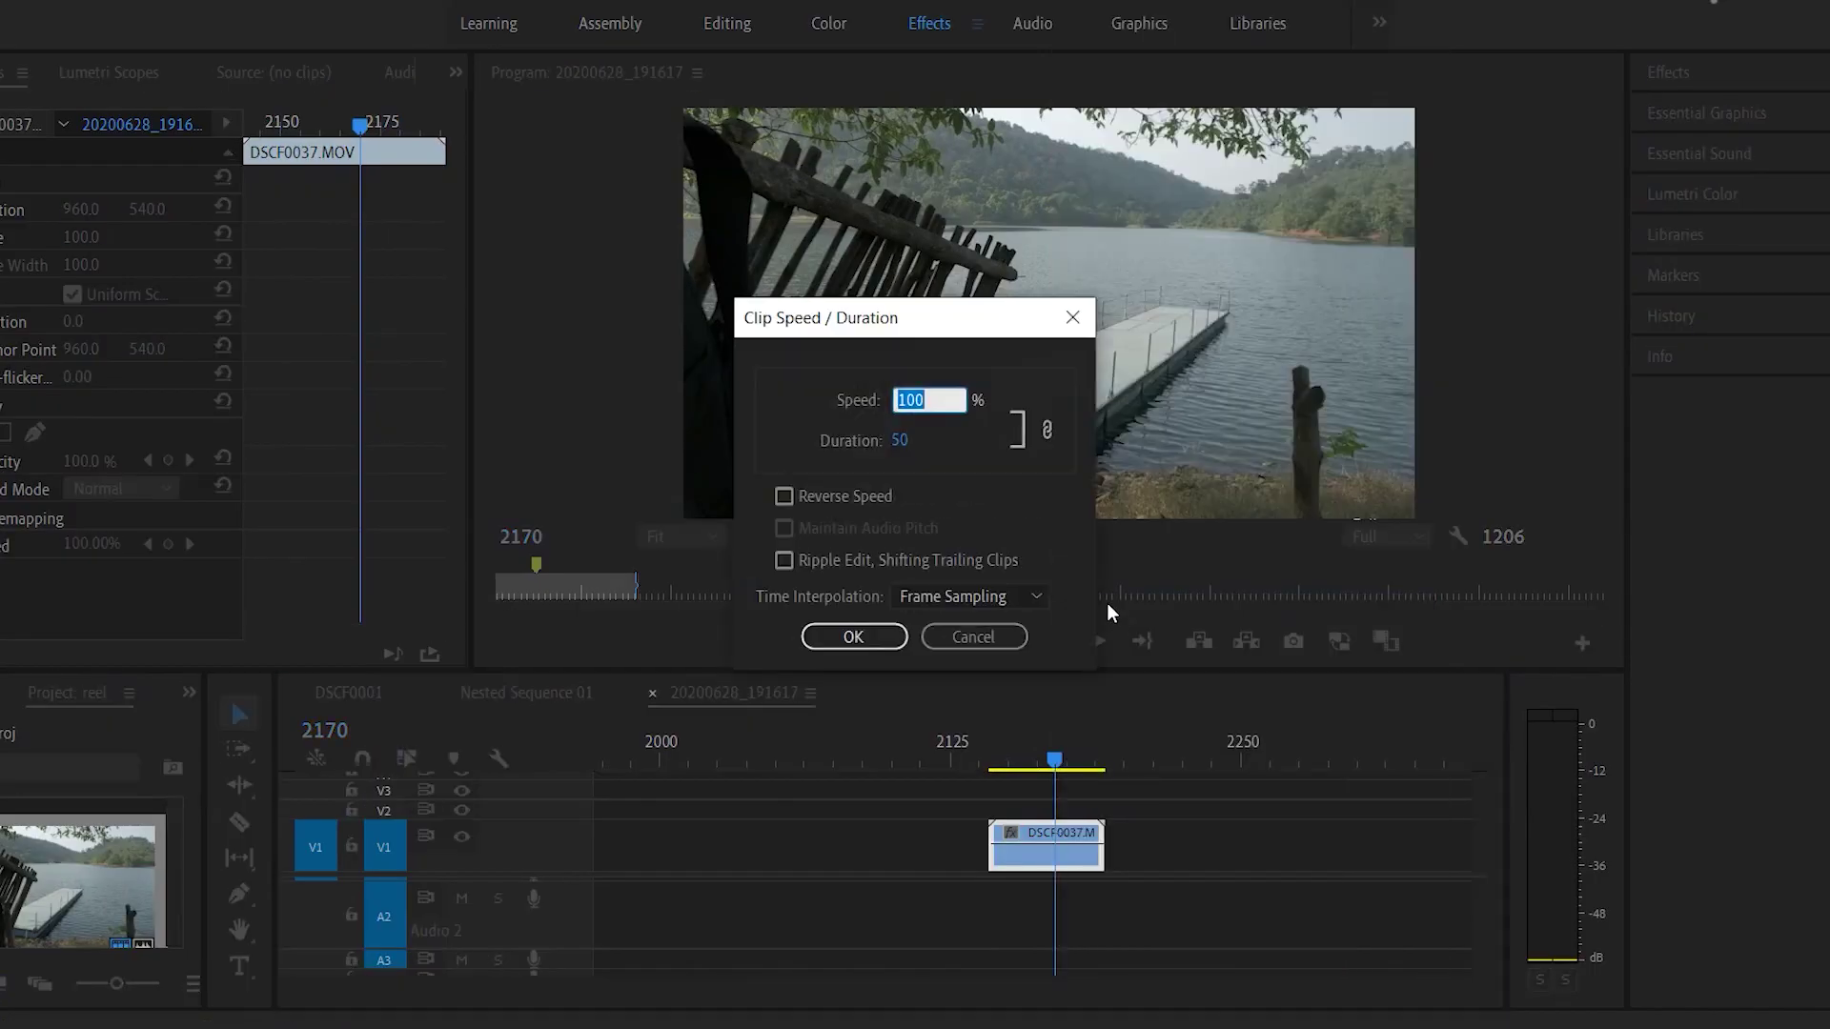
pyautogui.click(845, 635)
pyautogui.click(1017, 760)
pyautogui.press('space')
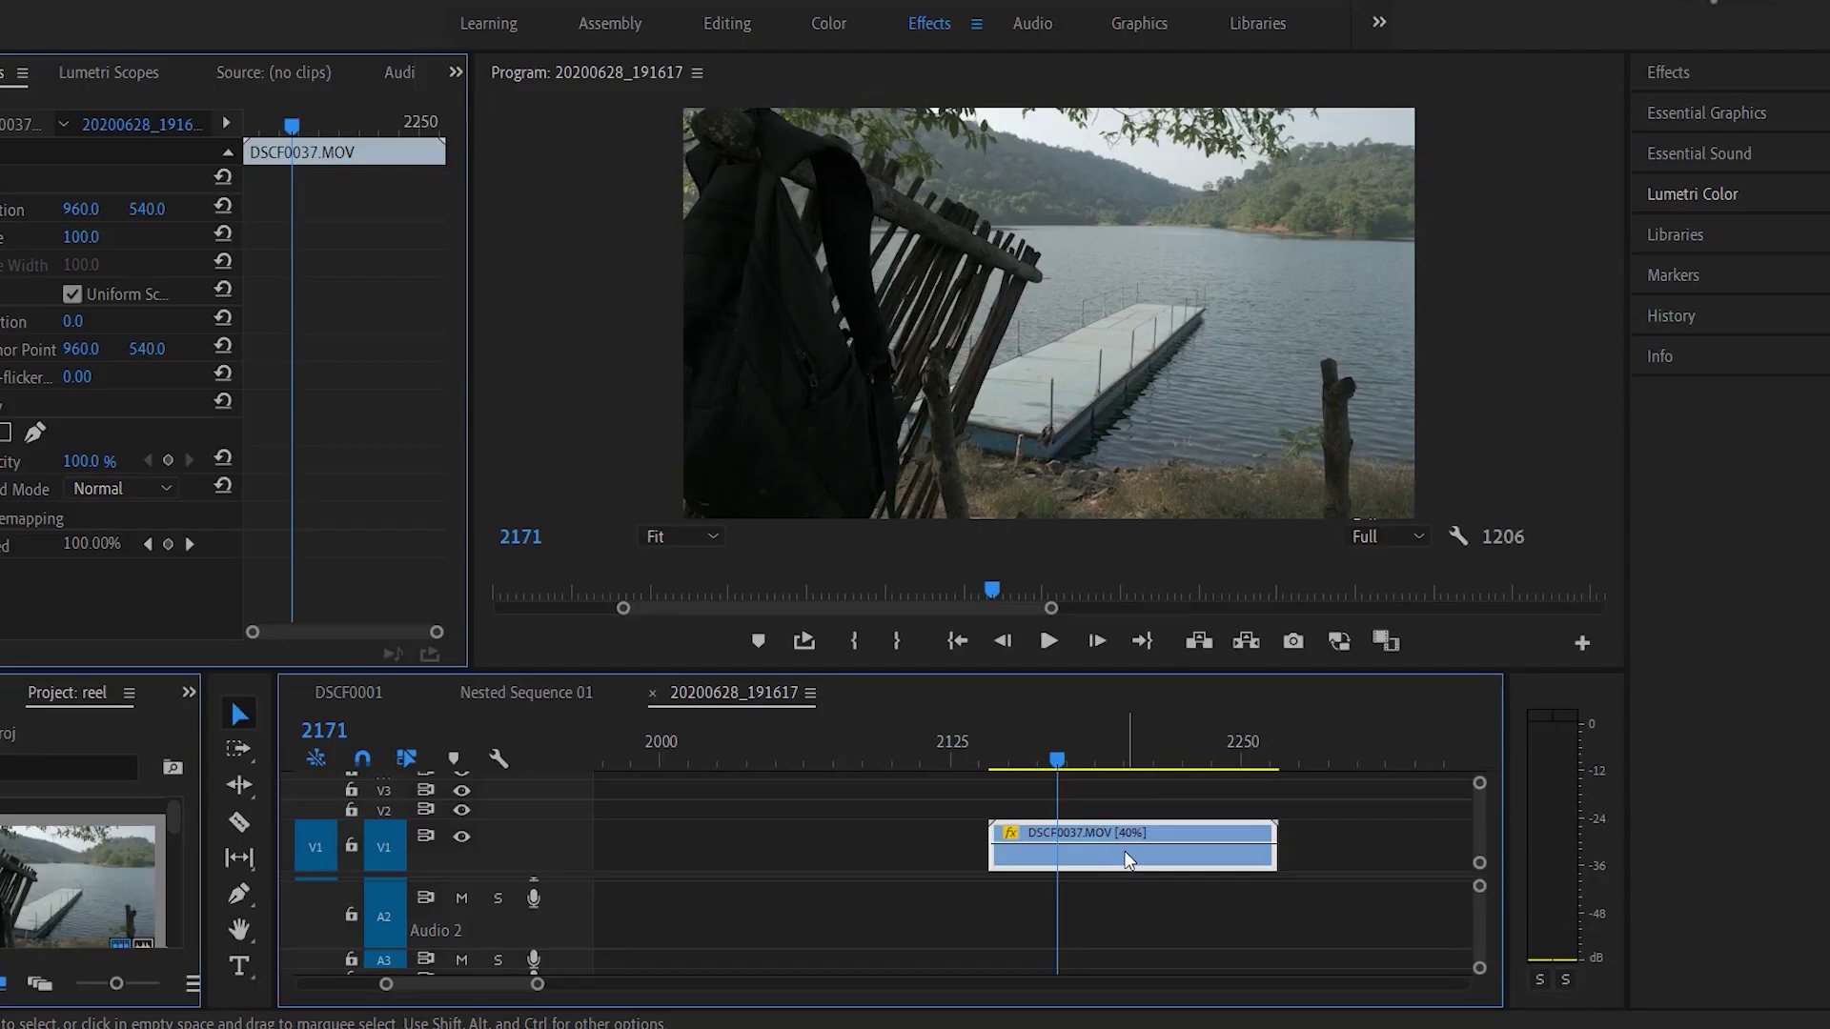
# Nest the slowed clip into Nested Sequence 10.
pyautogui.rightClick(1124, 855)
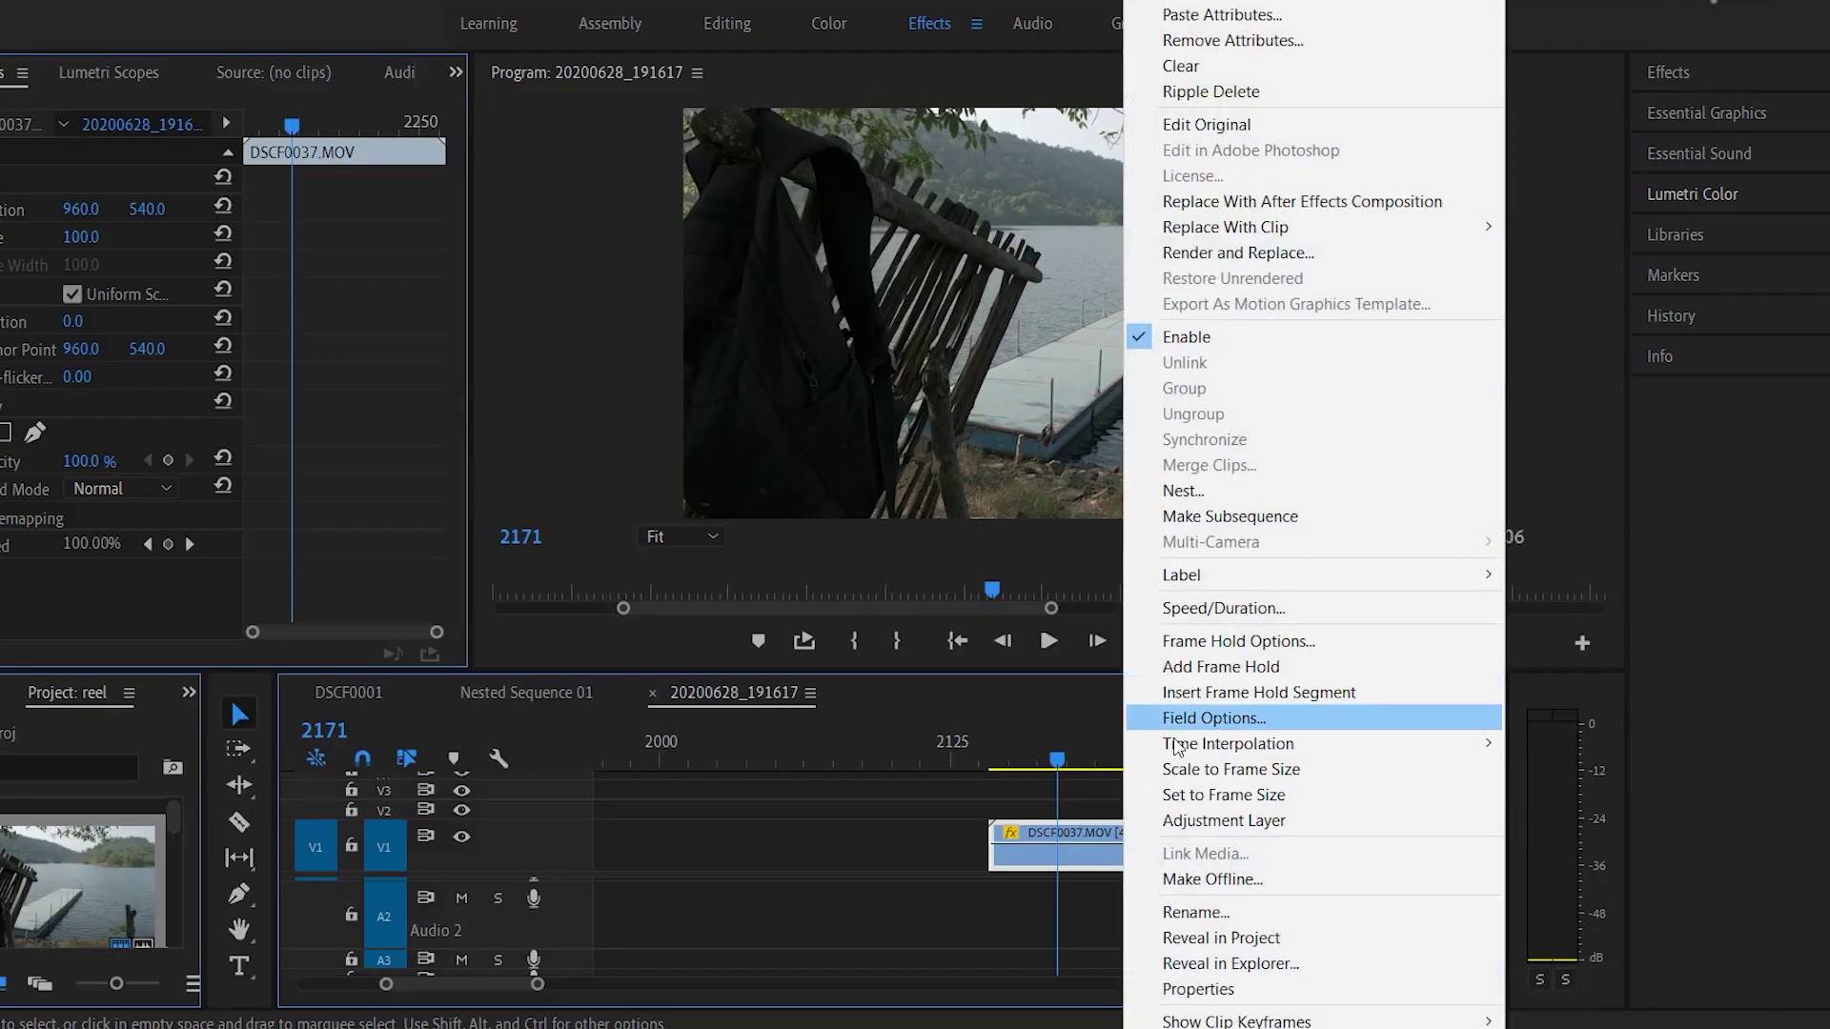
pyautogui.click(1188, 507)
pyautogui.click(858, 526)
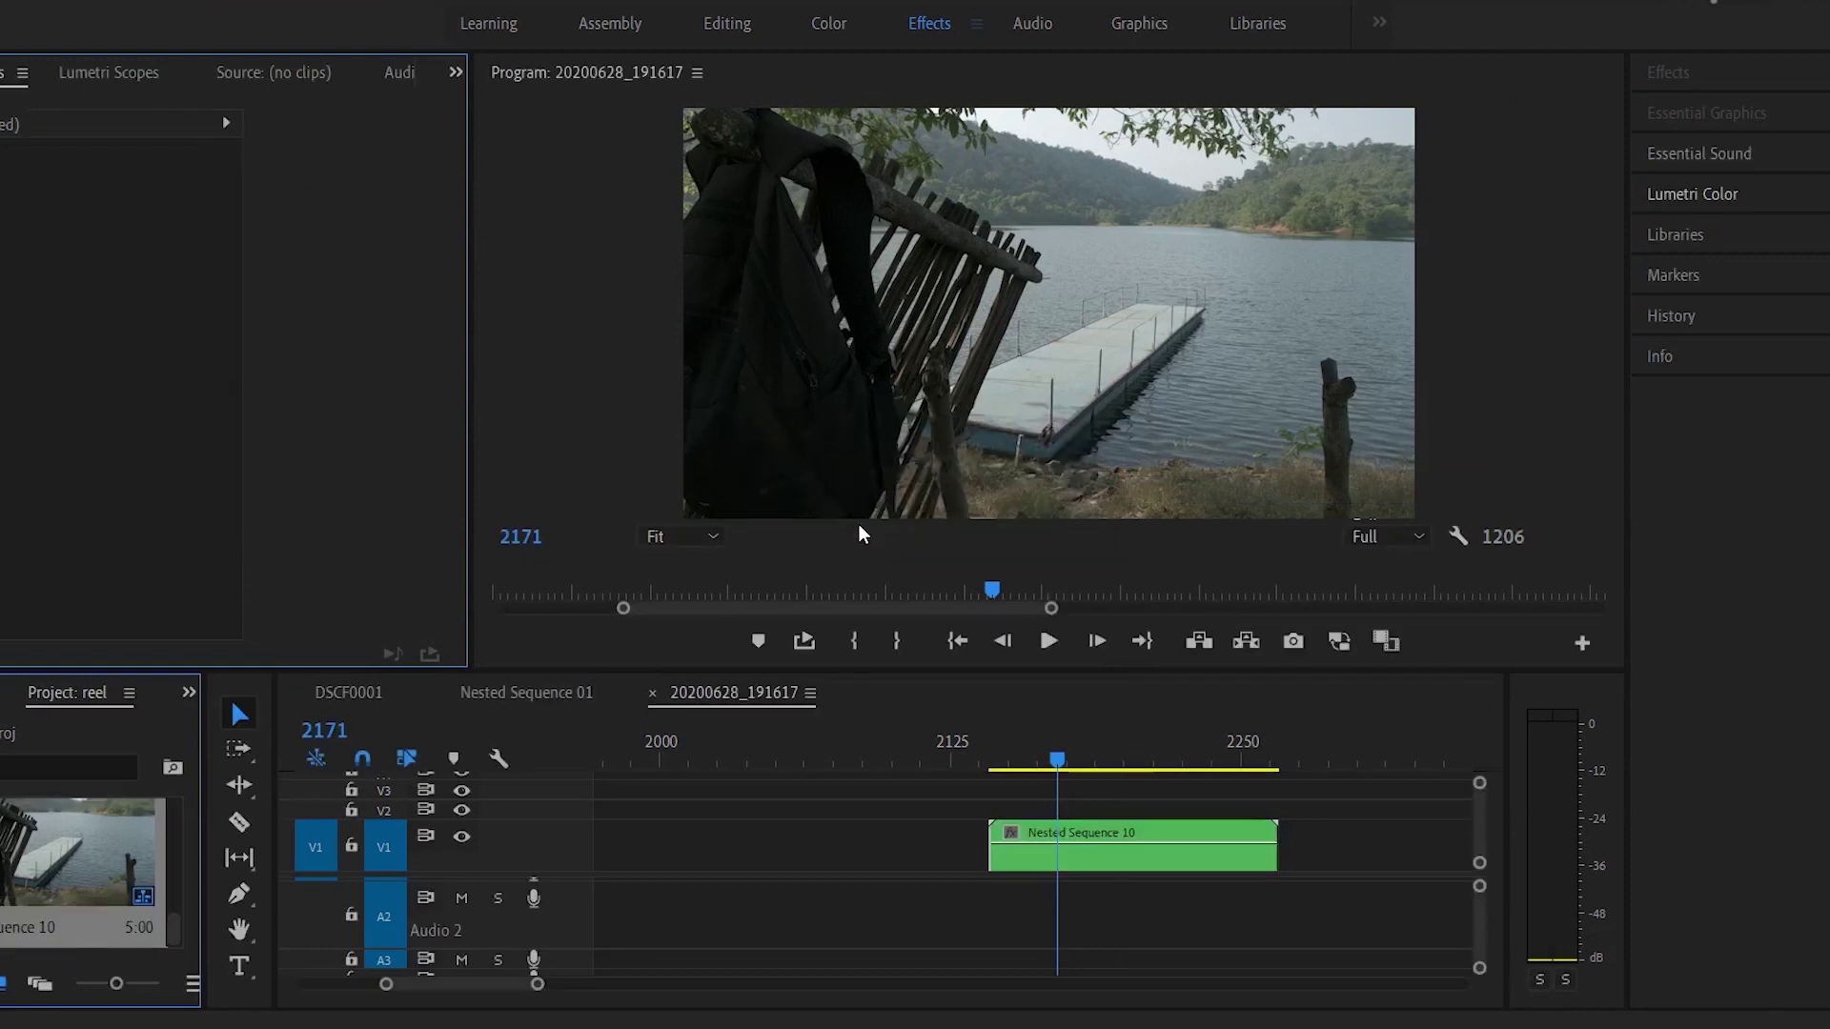
# Apply the Warp Stabilizer effect to Nested Sequence 10.
pyautogui.click(1090, 851)
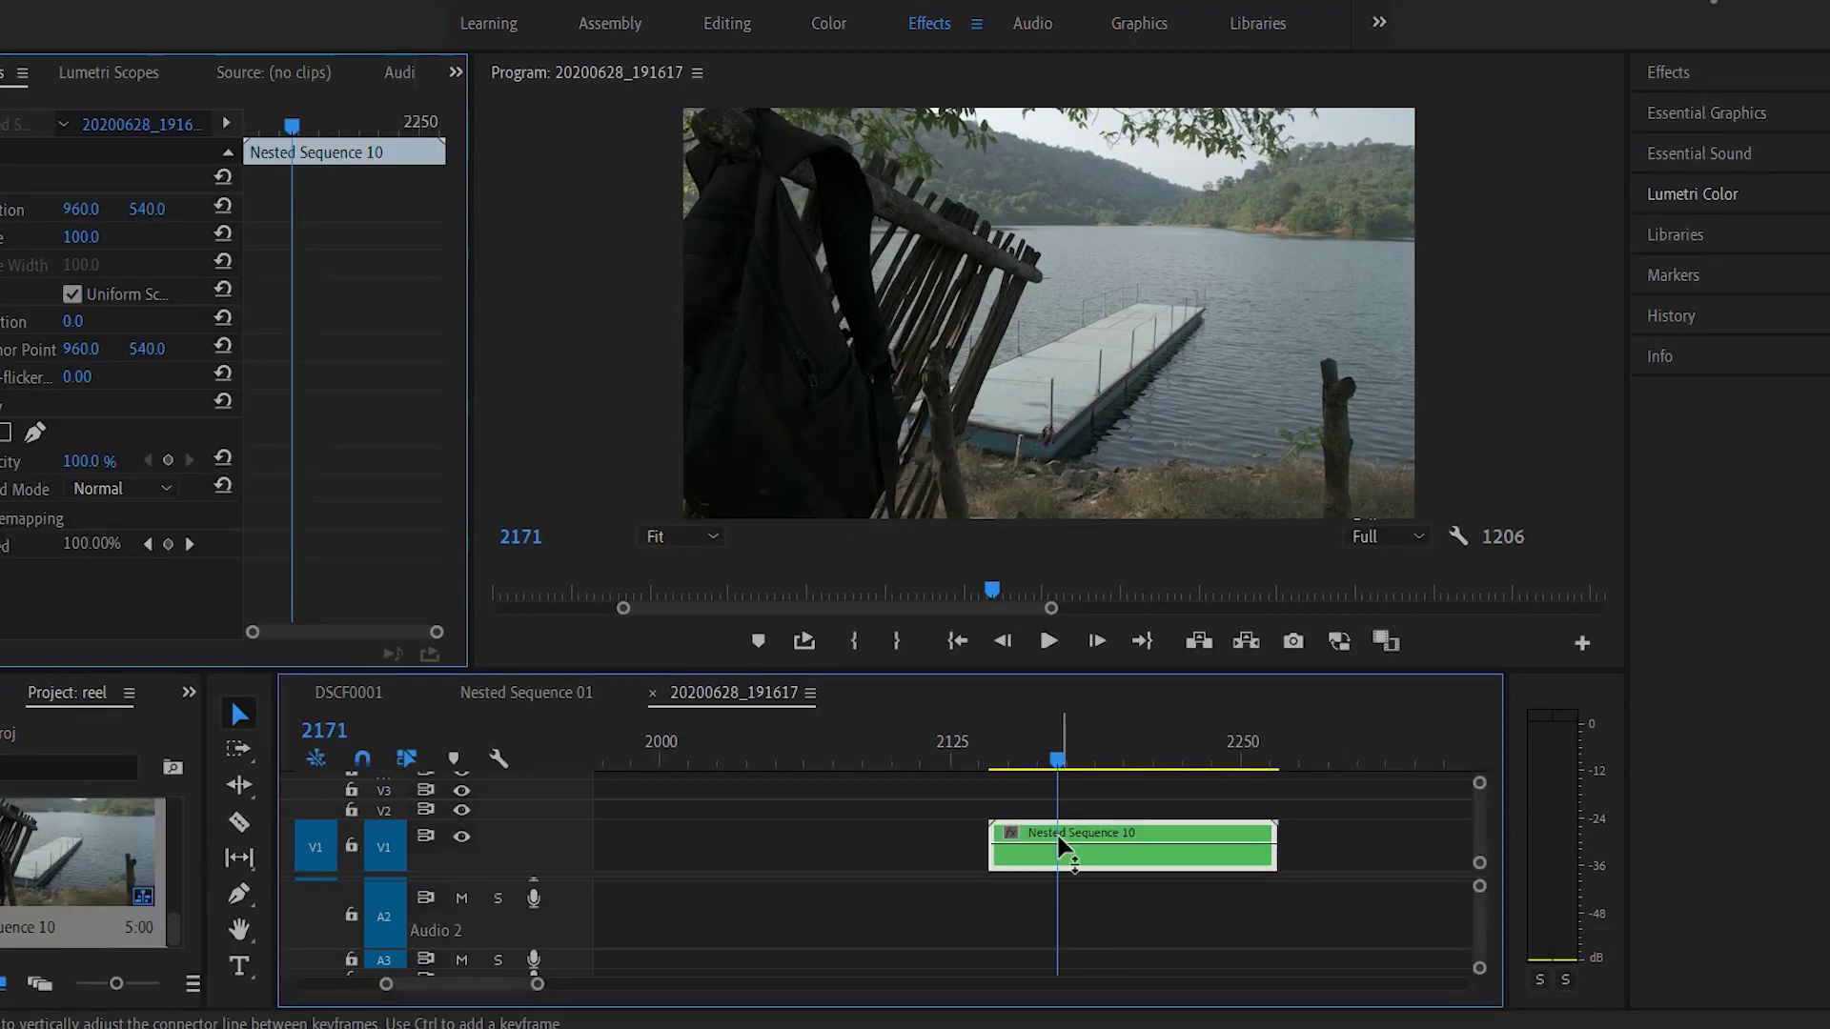
pyautogui.click(1678, 72)
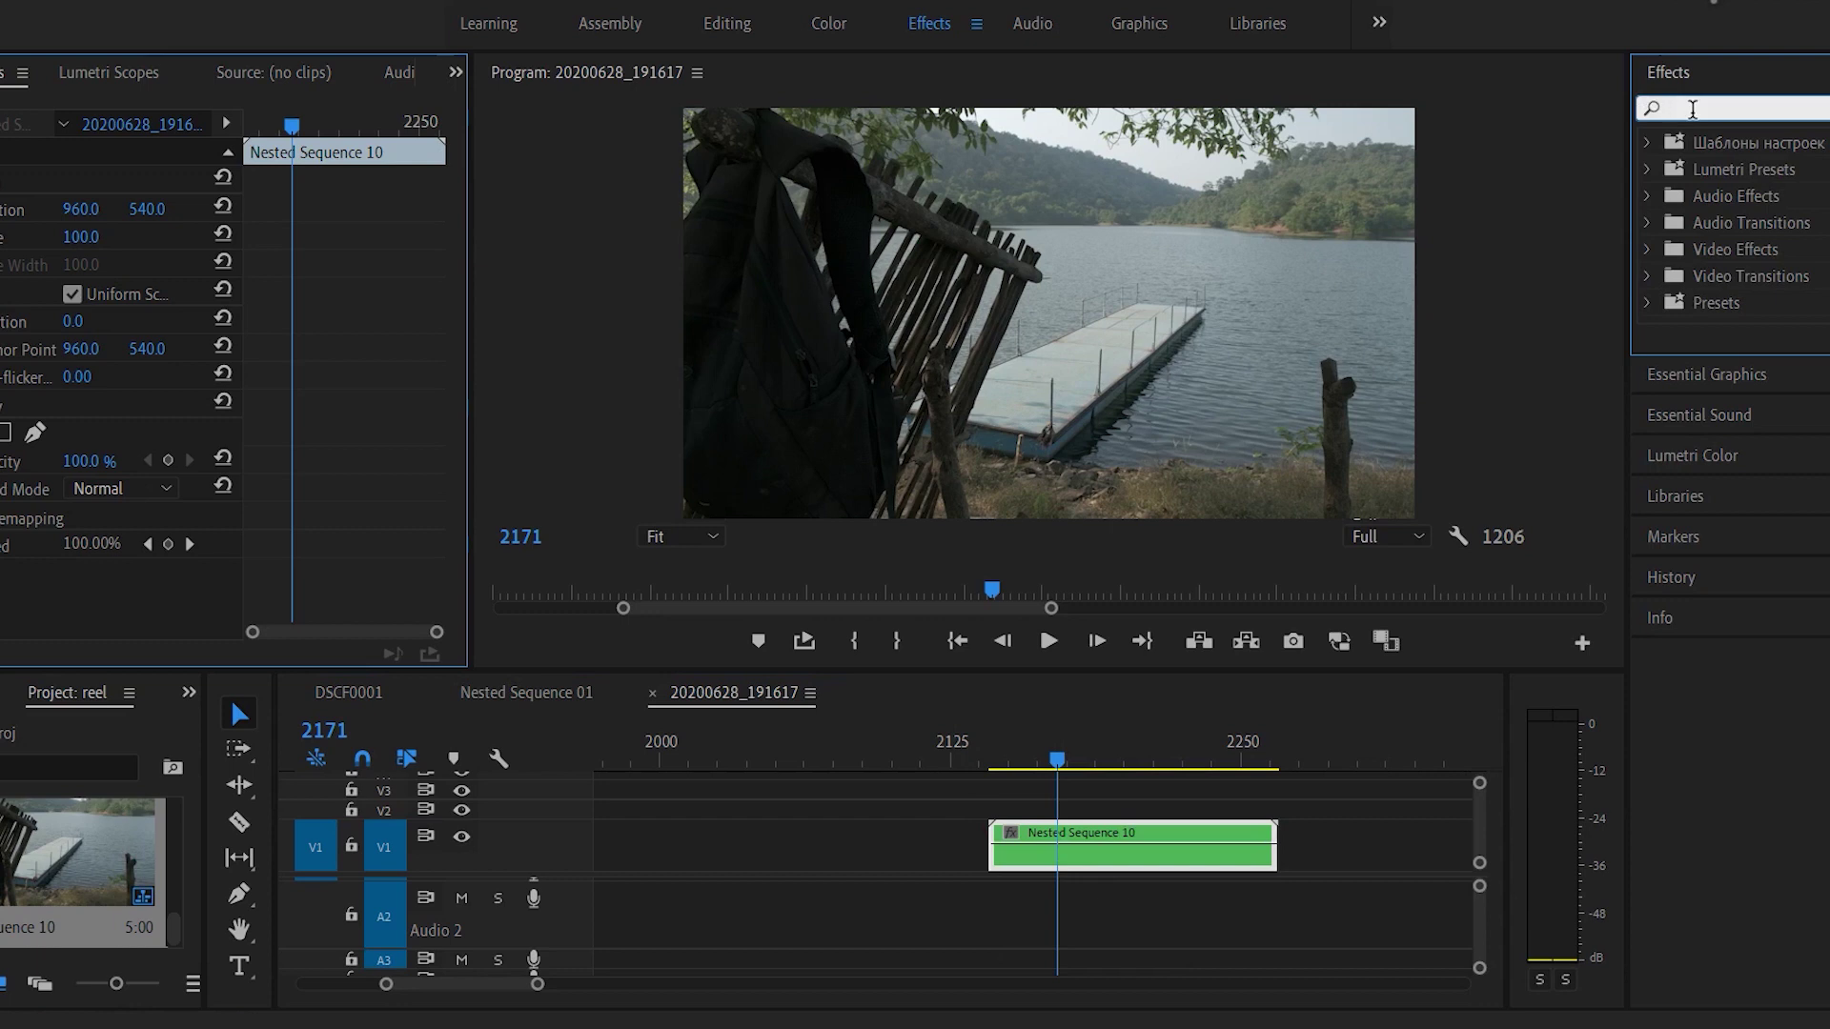
pyautogui.click(1691, 109)
pyautogui.write('warp stab')
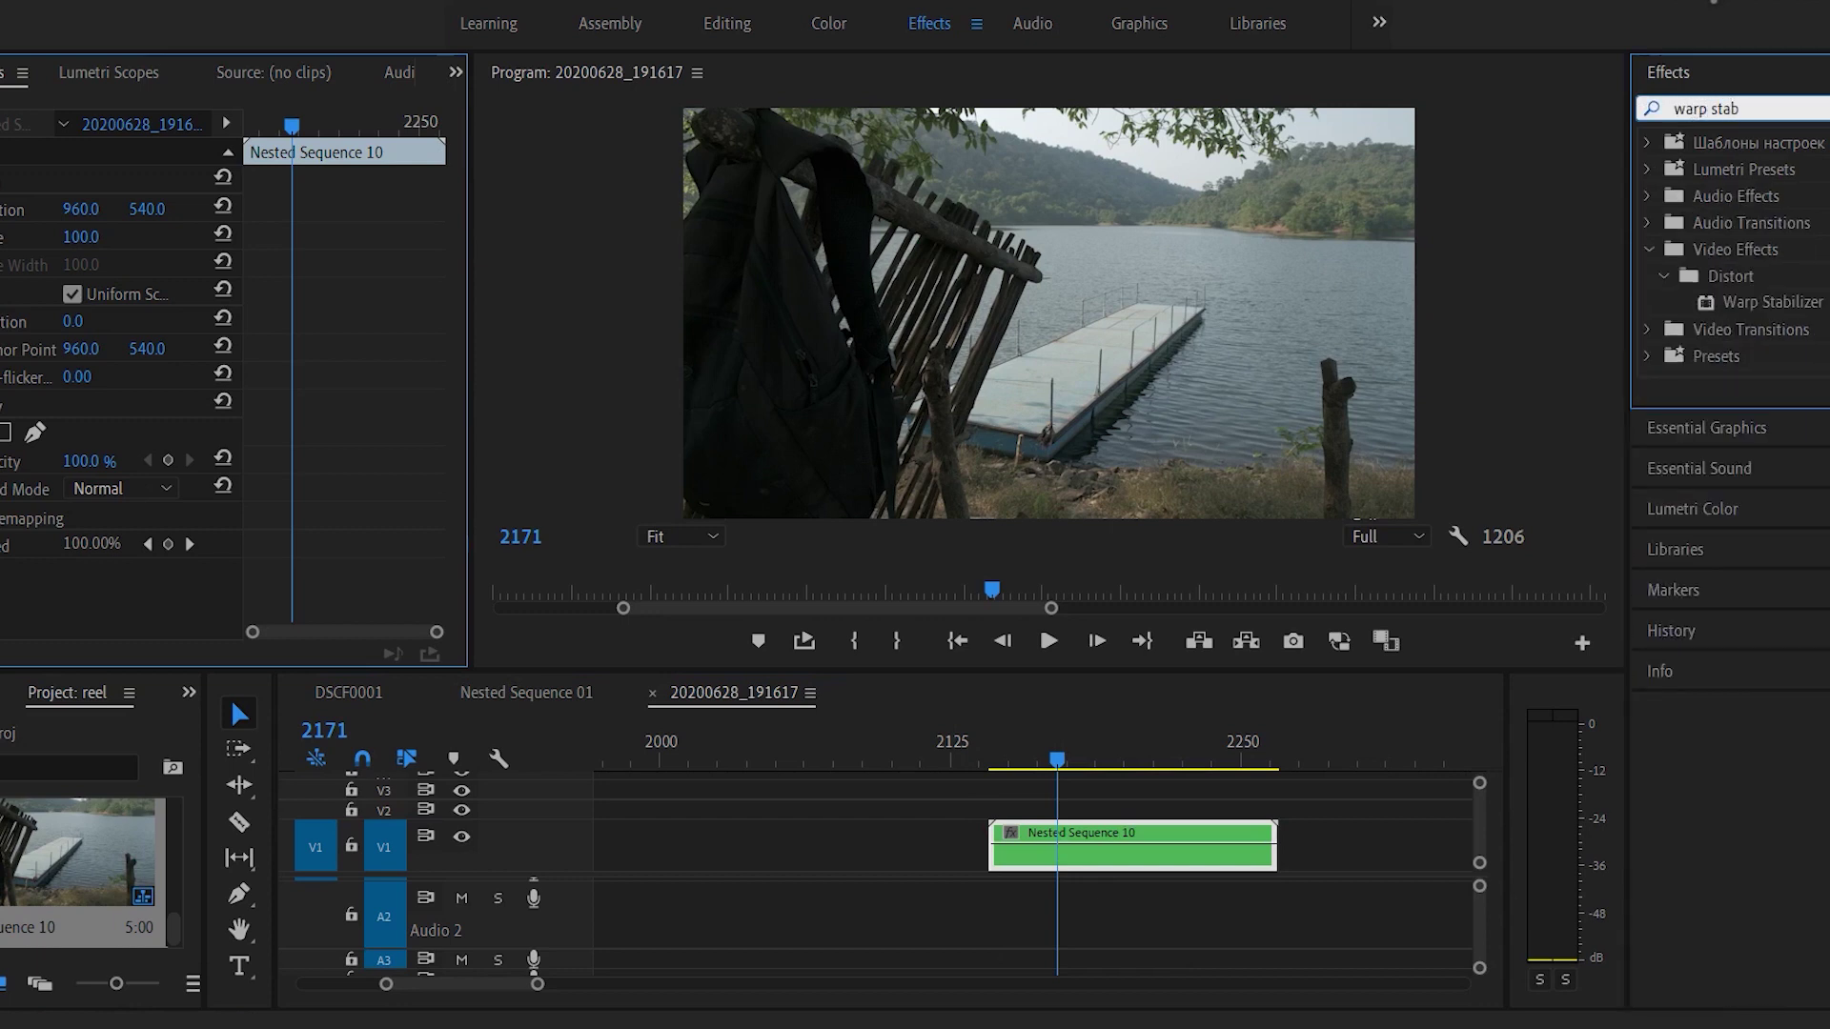
pyautogui.moveTo(1750, 305); pyautogui.dragTo(1561, 456)
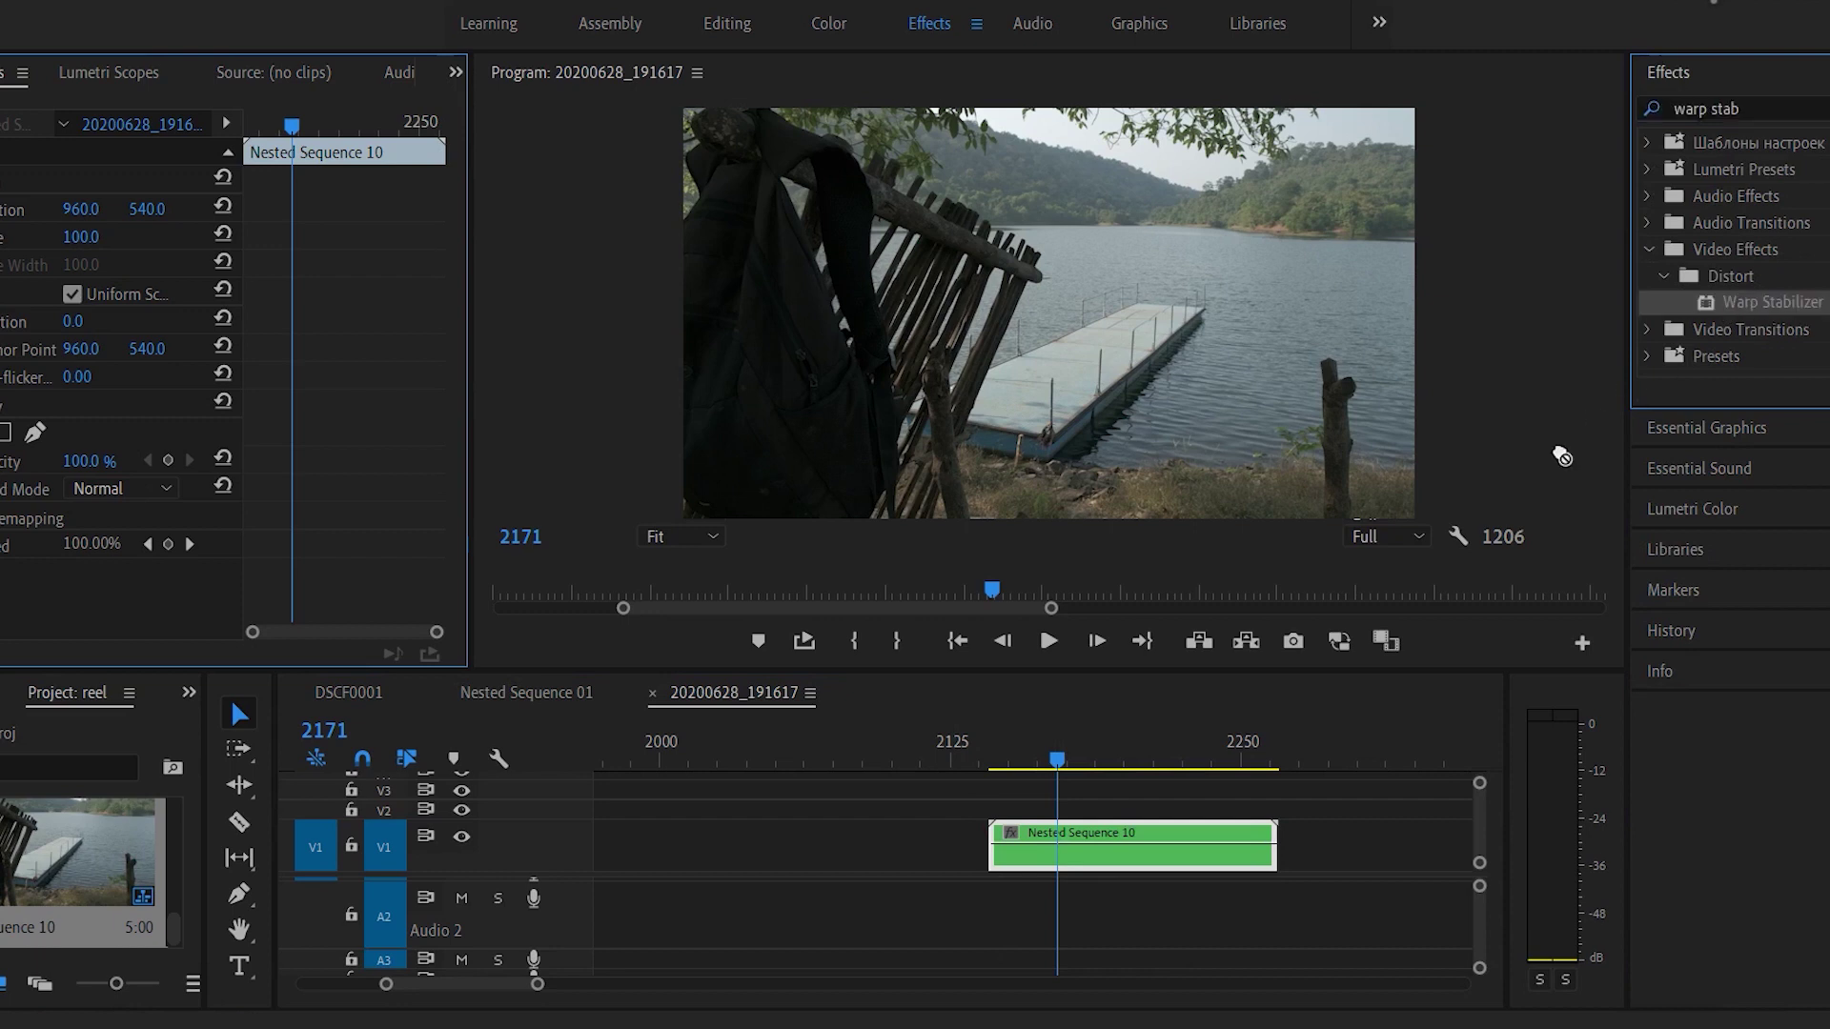
pyautogui.moveTo(1141, 772); pyautogui.dragTo(1123, 849)
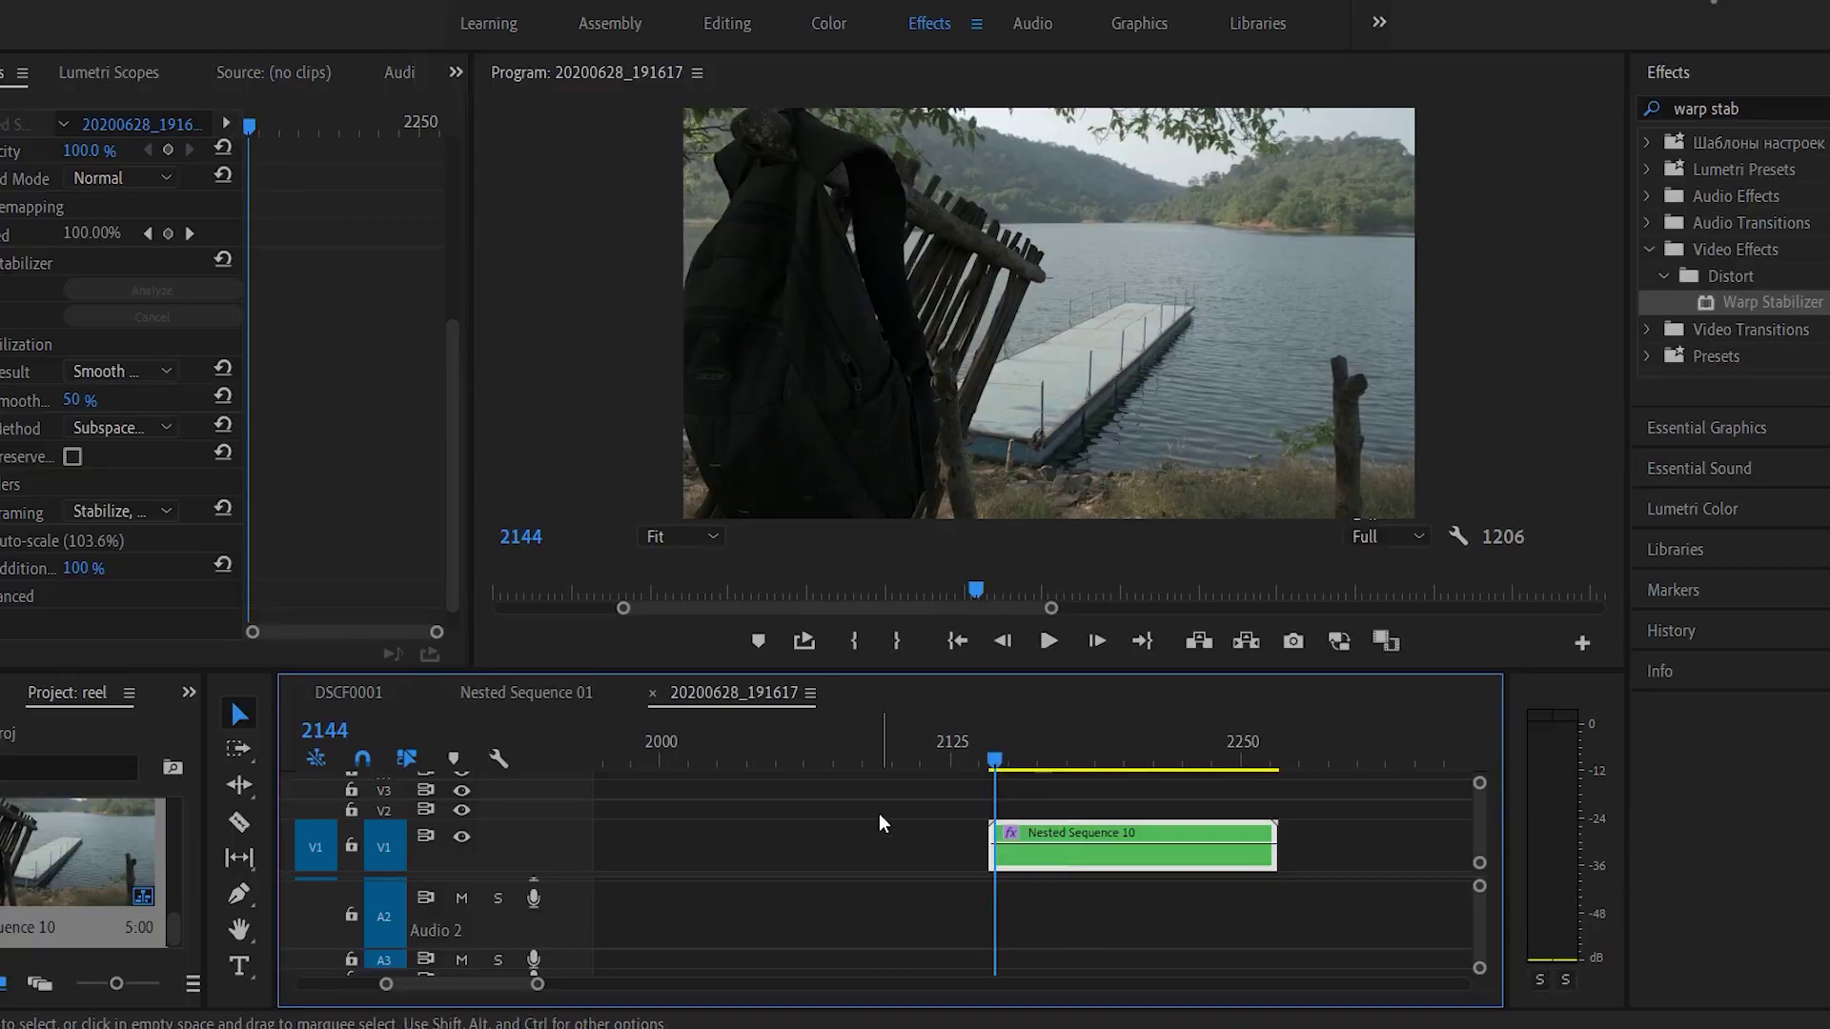
pyautogui.press('space')
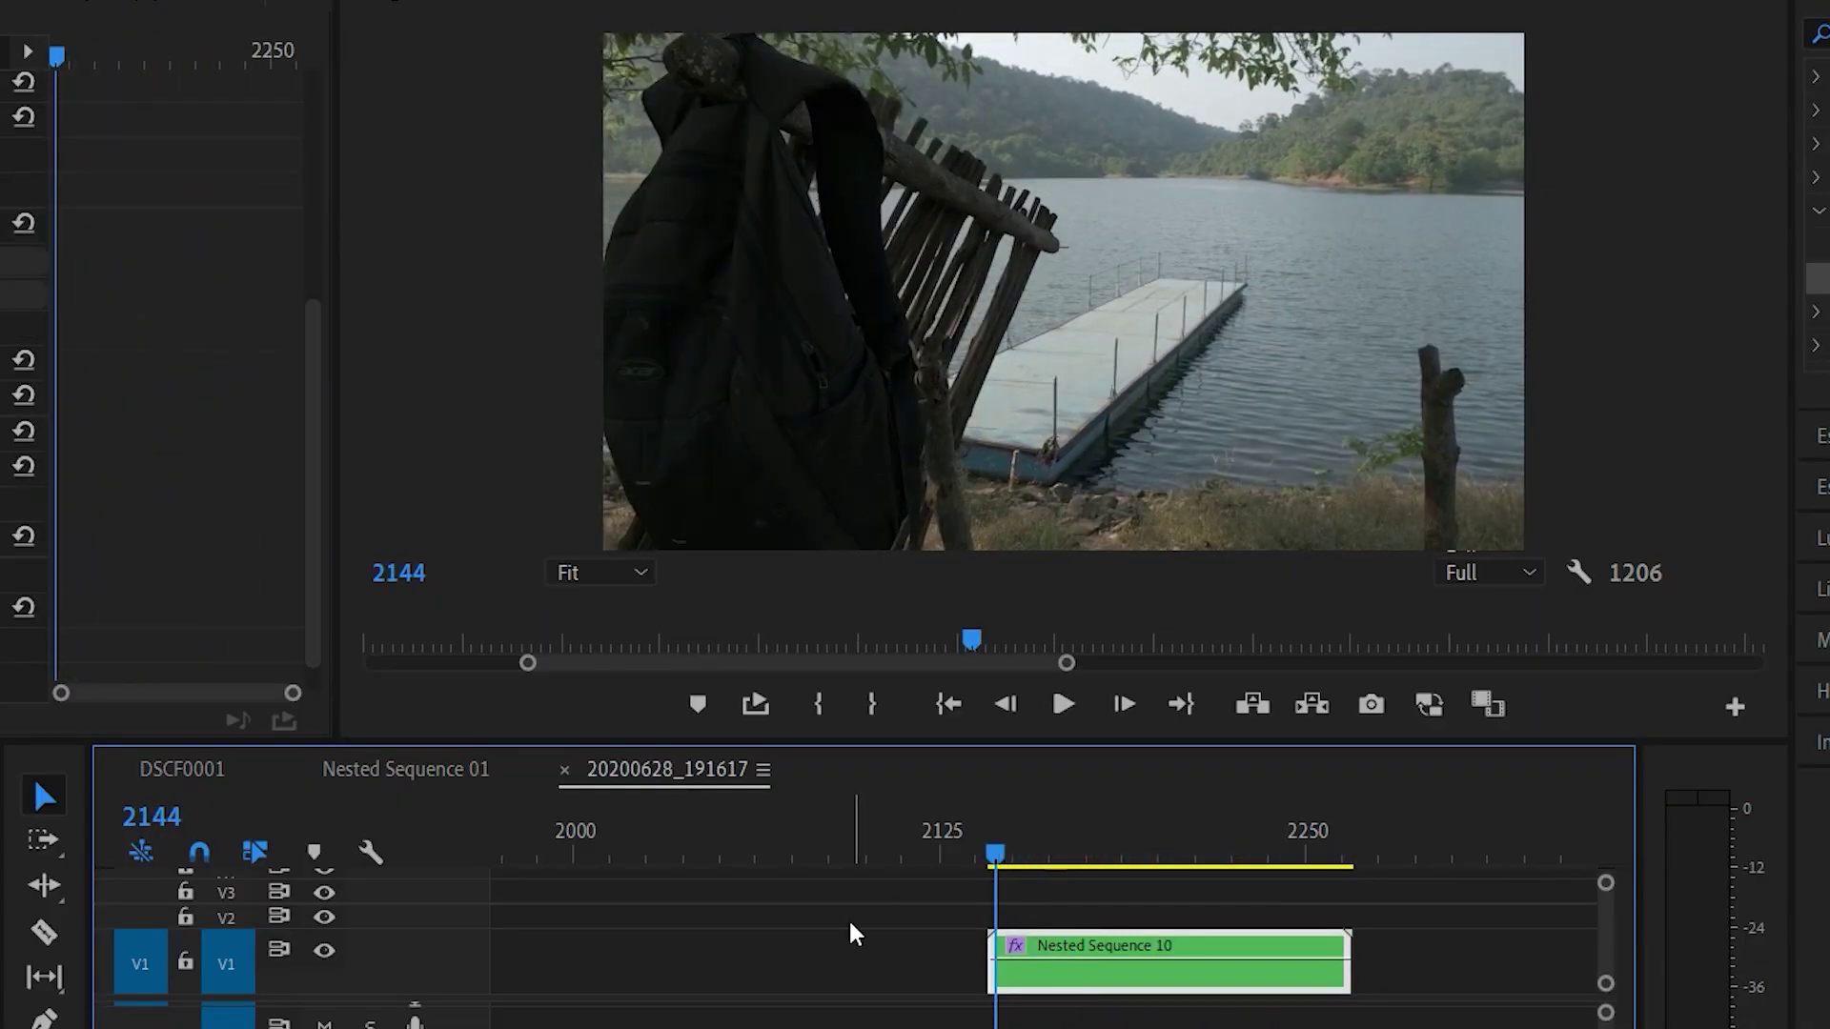
pyautogui.press('space')
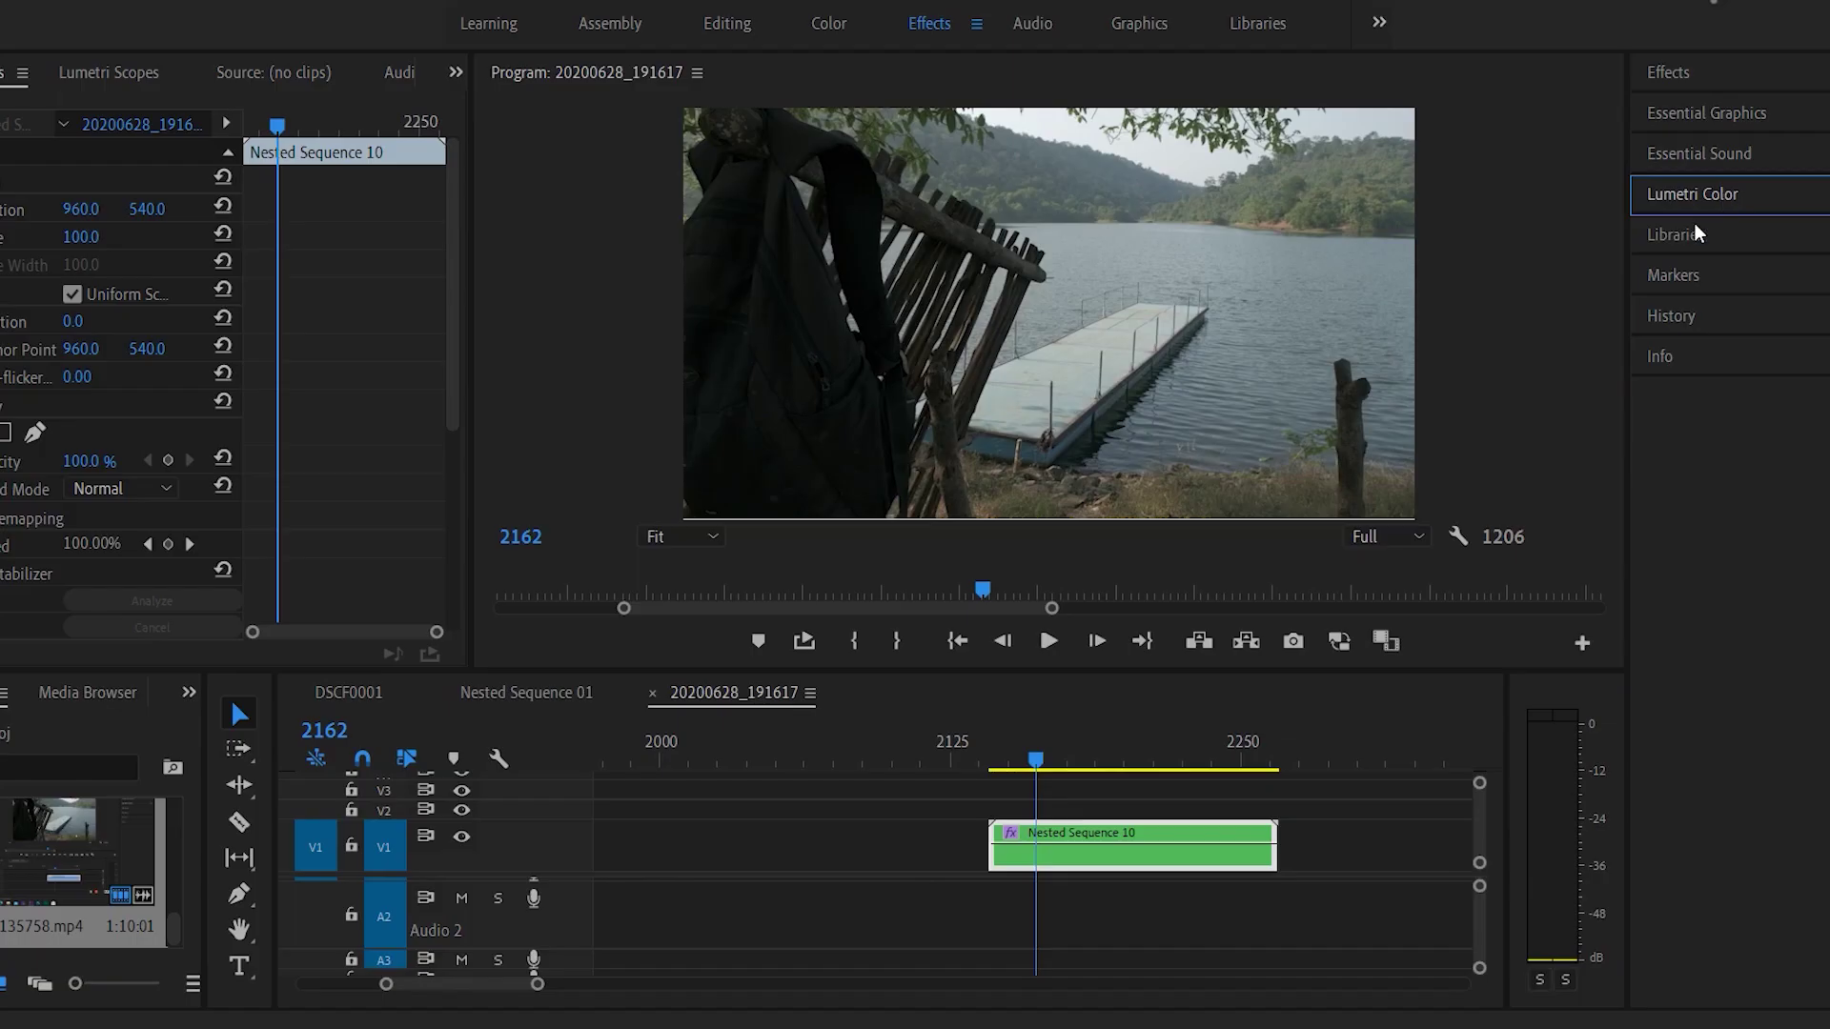
# Apply a Lumetri Color Creative Look to Nested Sequence 10.
pyautogui.moveTo(1007, 759); pyautogui.dragTo(1142, 760)
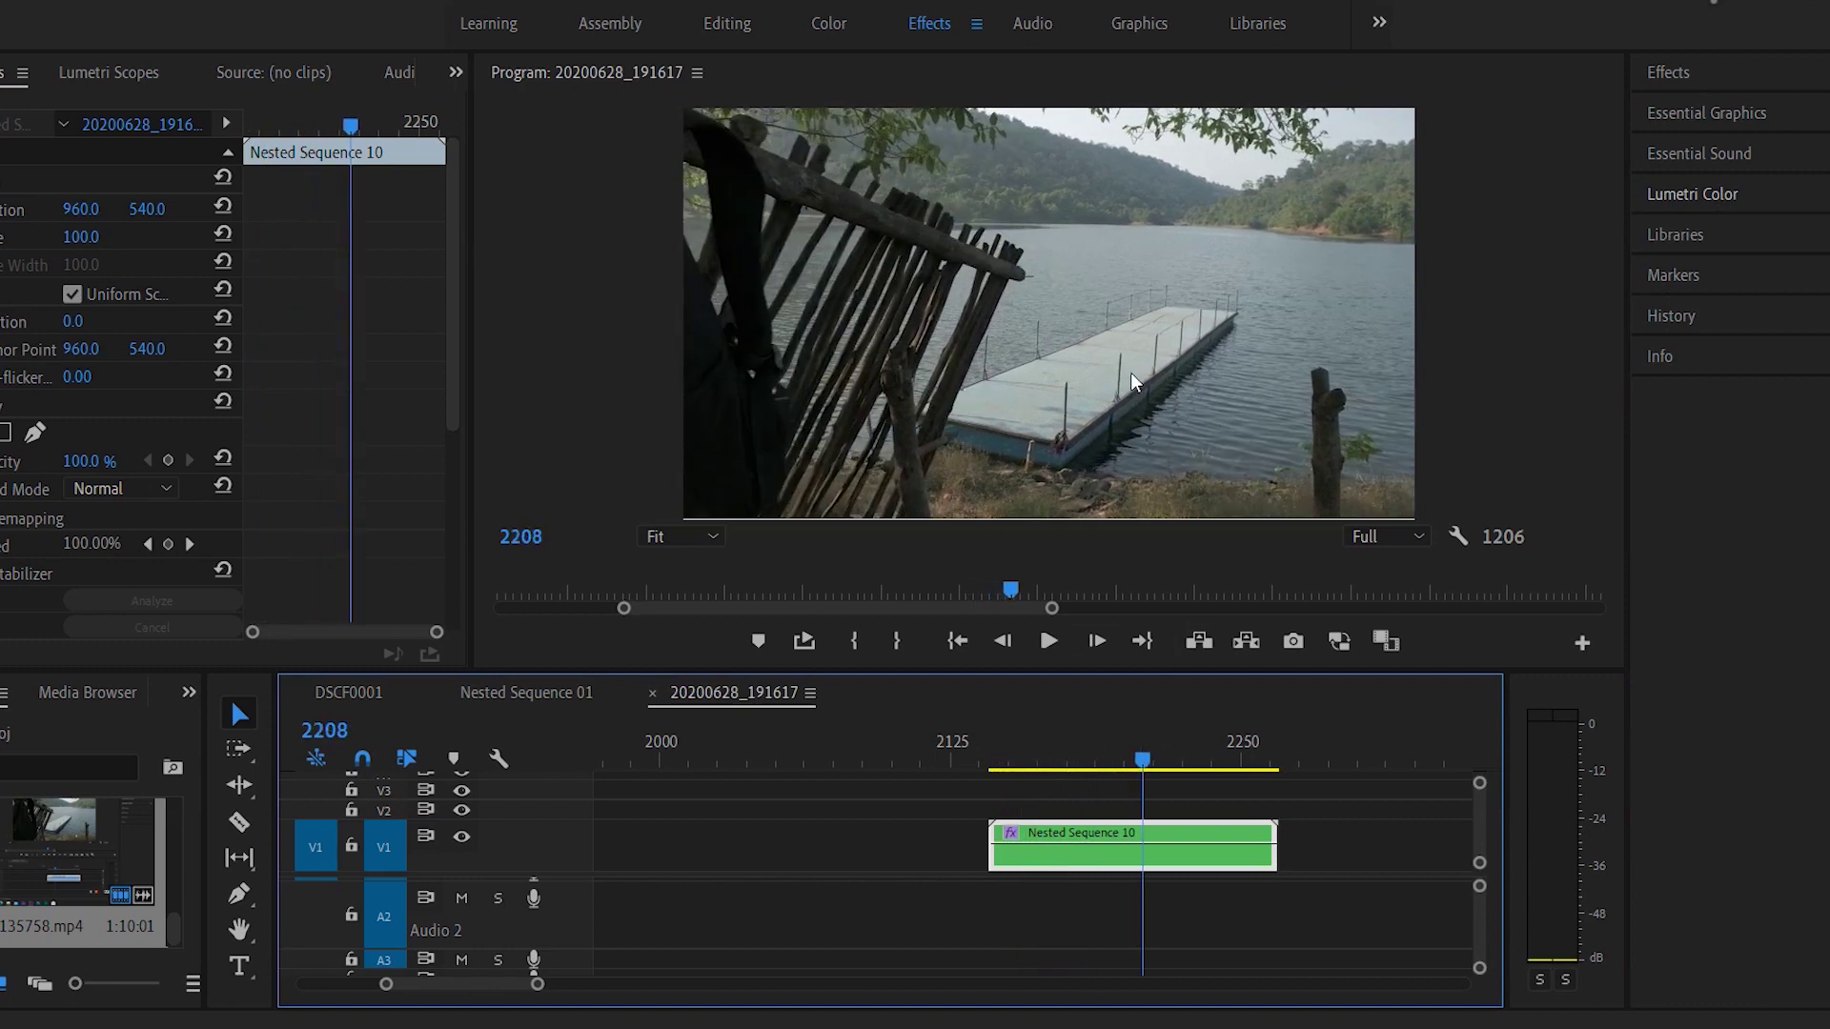
pyautogui.click(1720, 199)
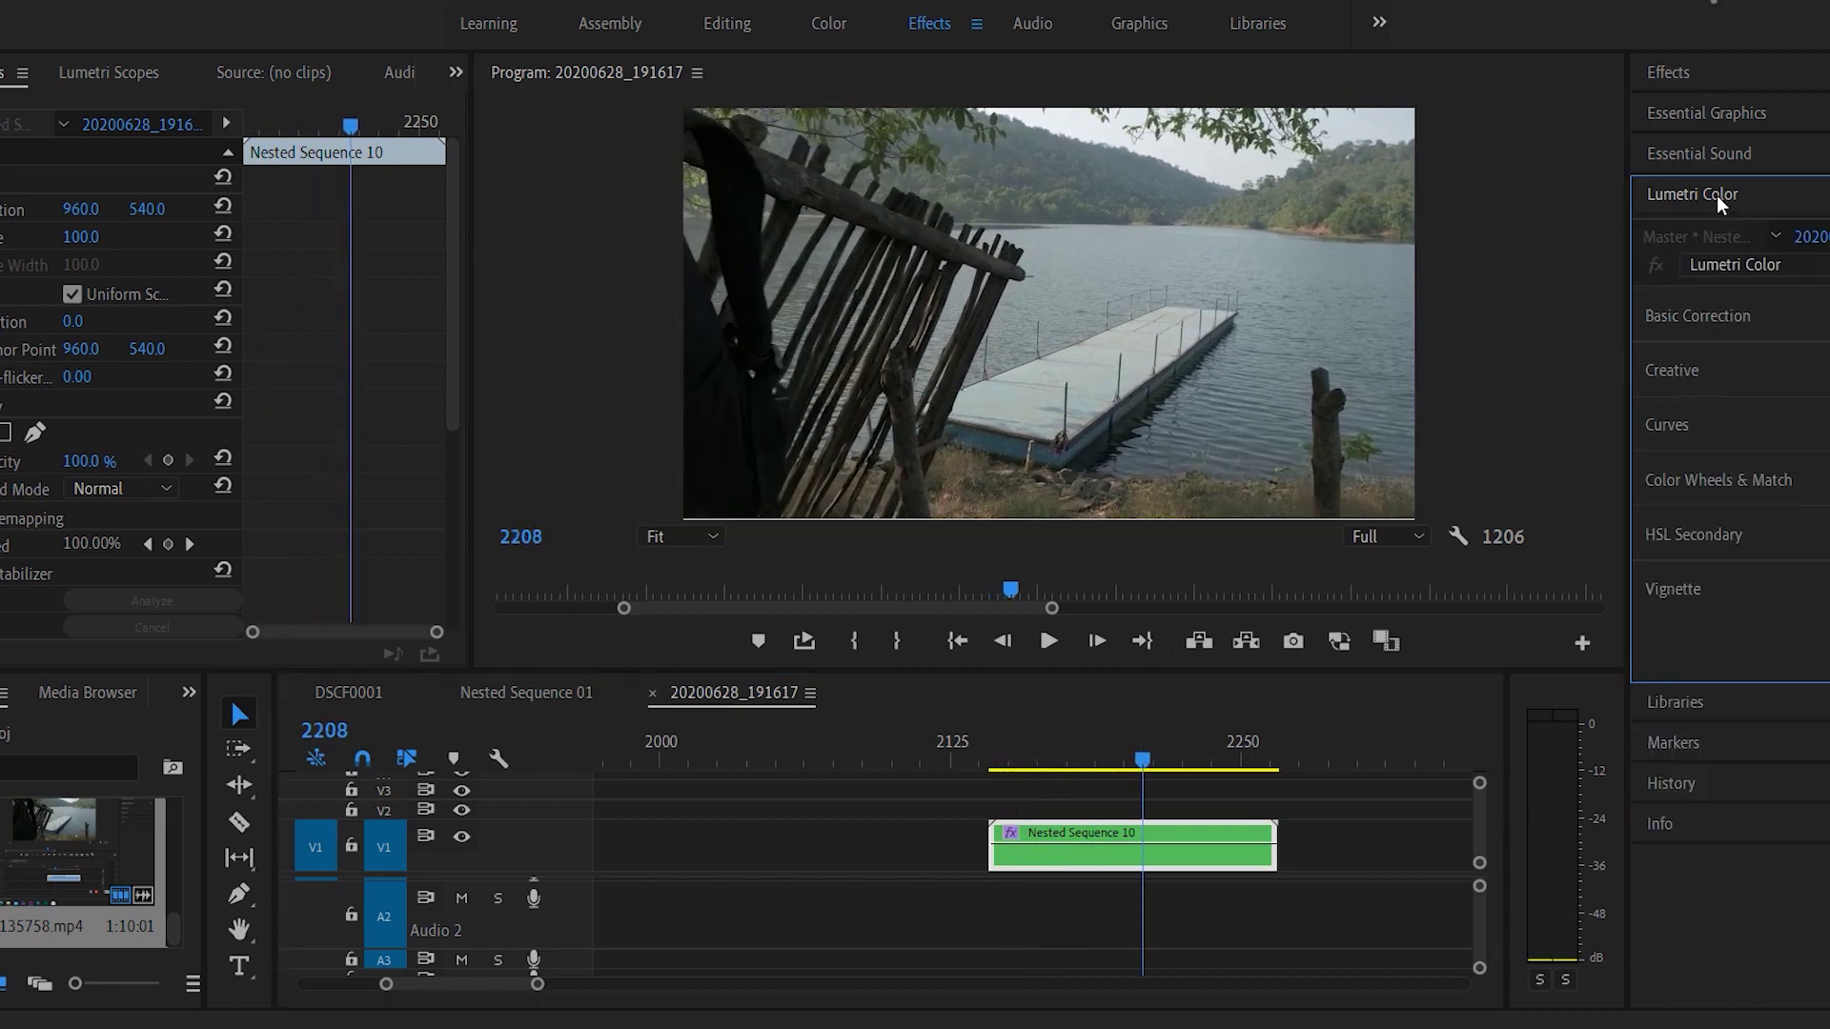
pyautogui.click(1706, 381)
pyautogui.click(1740, 410)
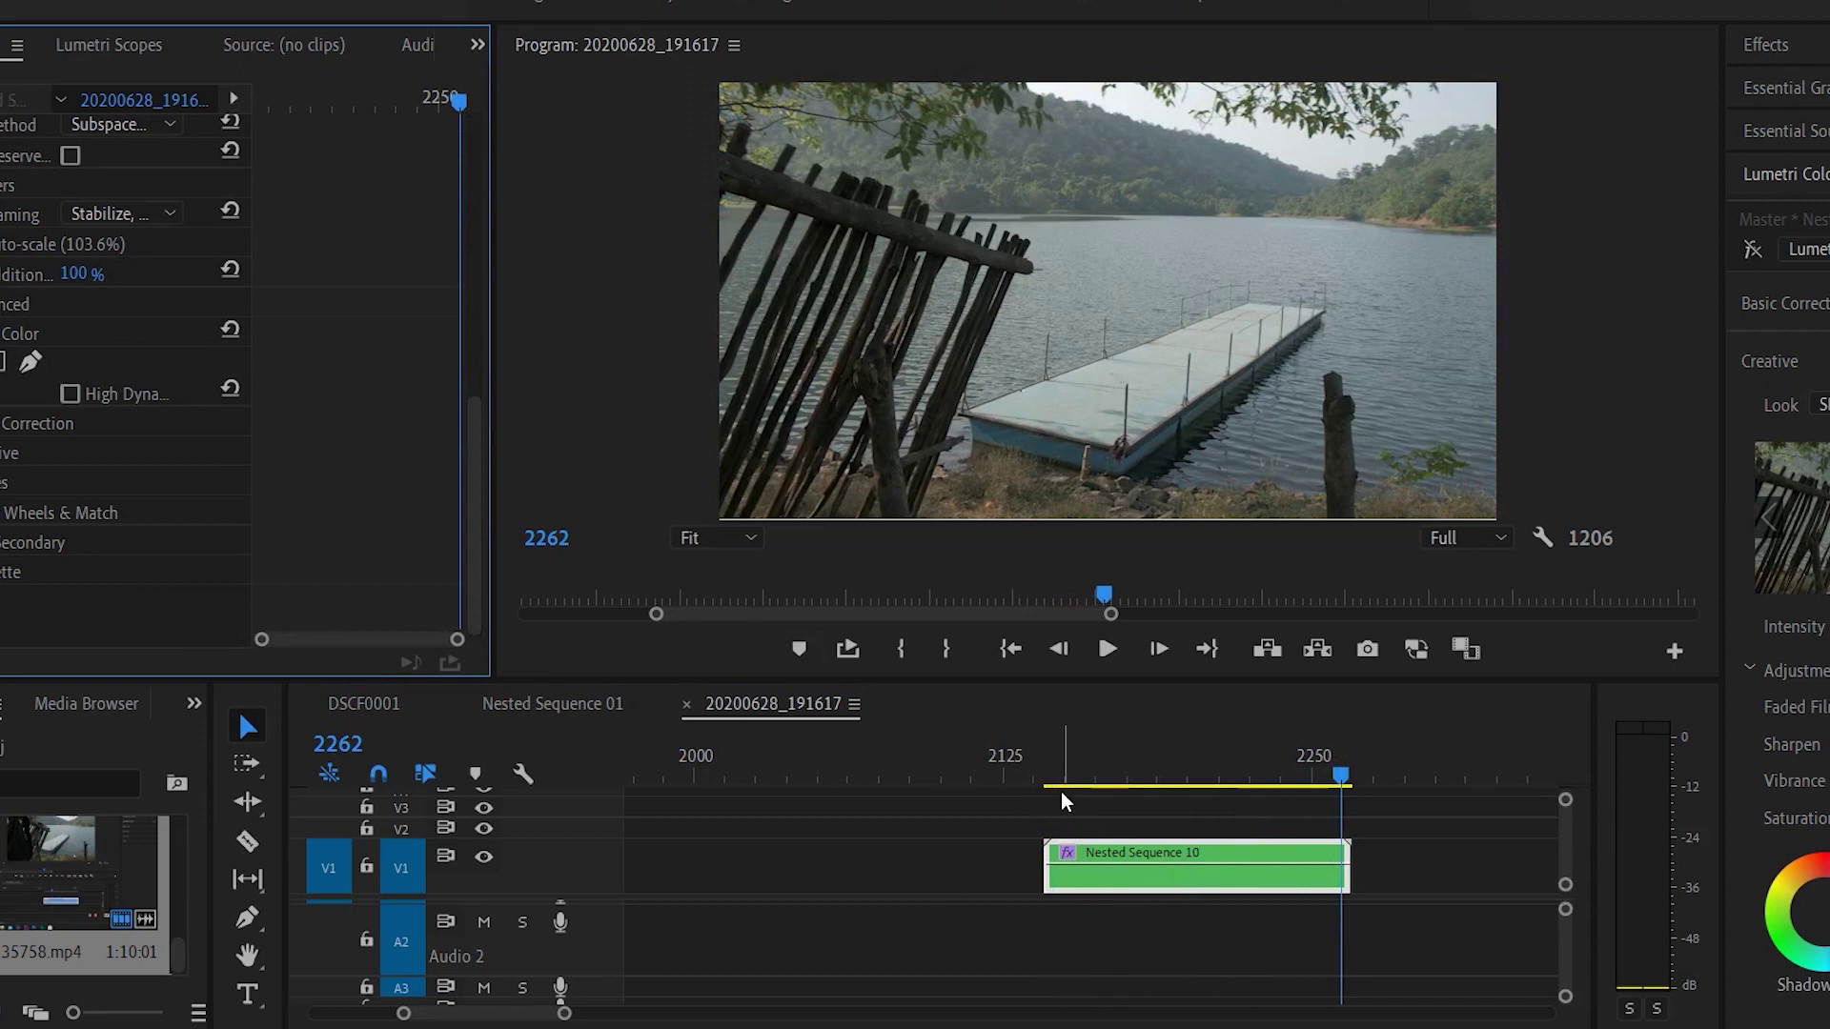
# Play the graded clip from its start and park at frame 2185.
pyautogui.click(1046, 778)
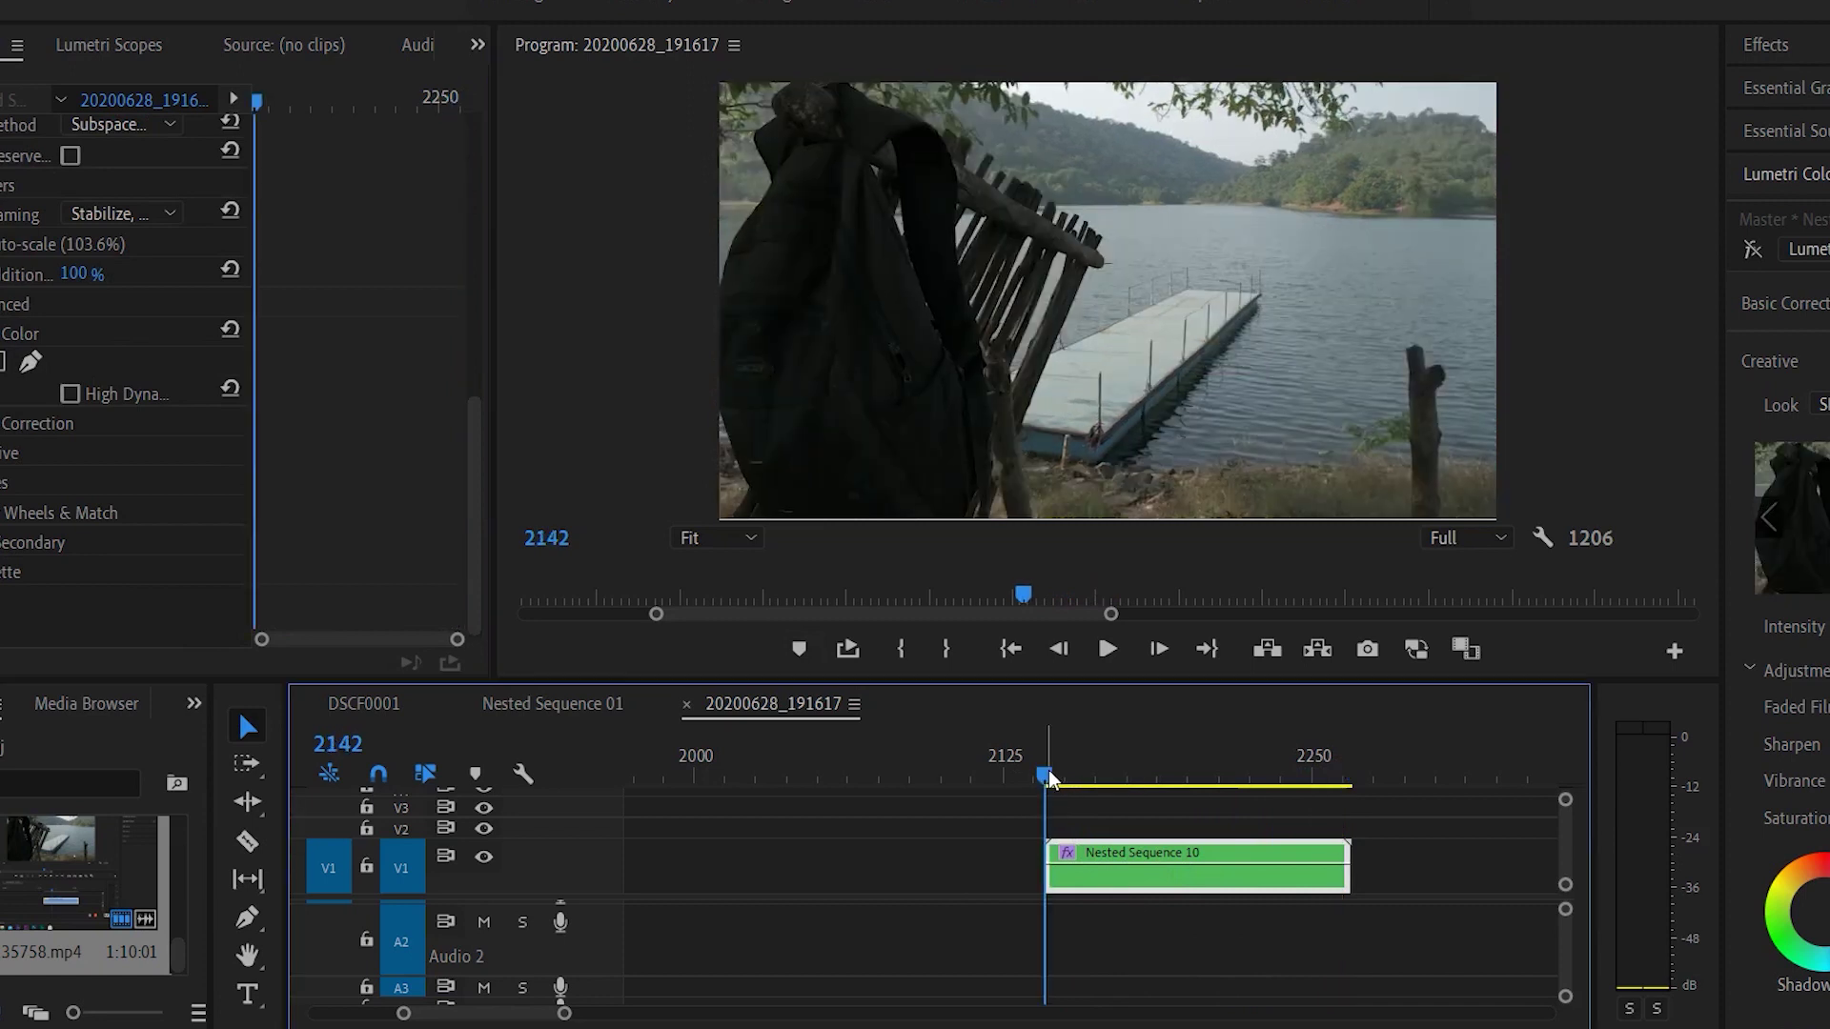
pyautogui.press('space')
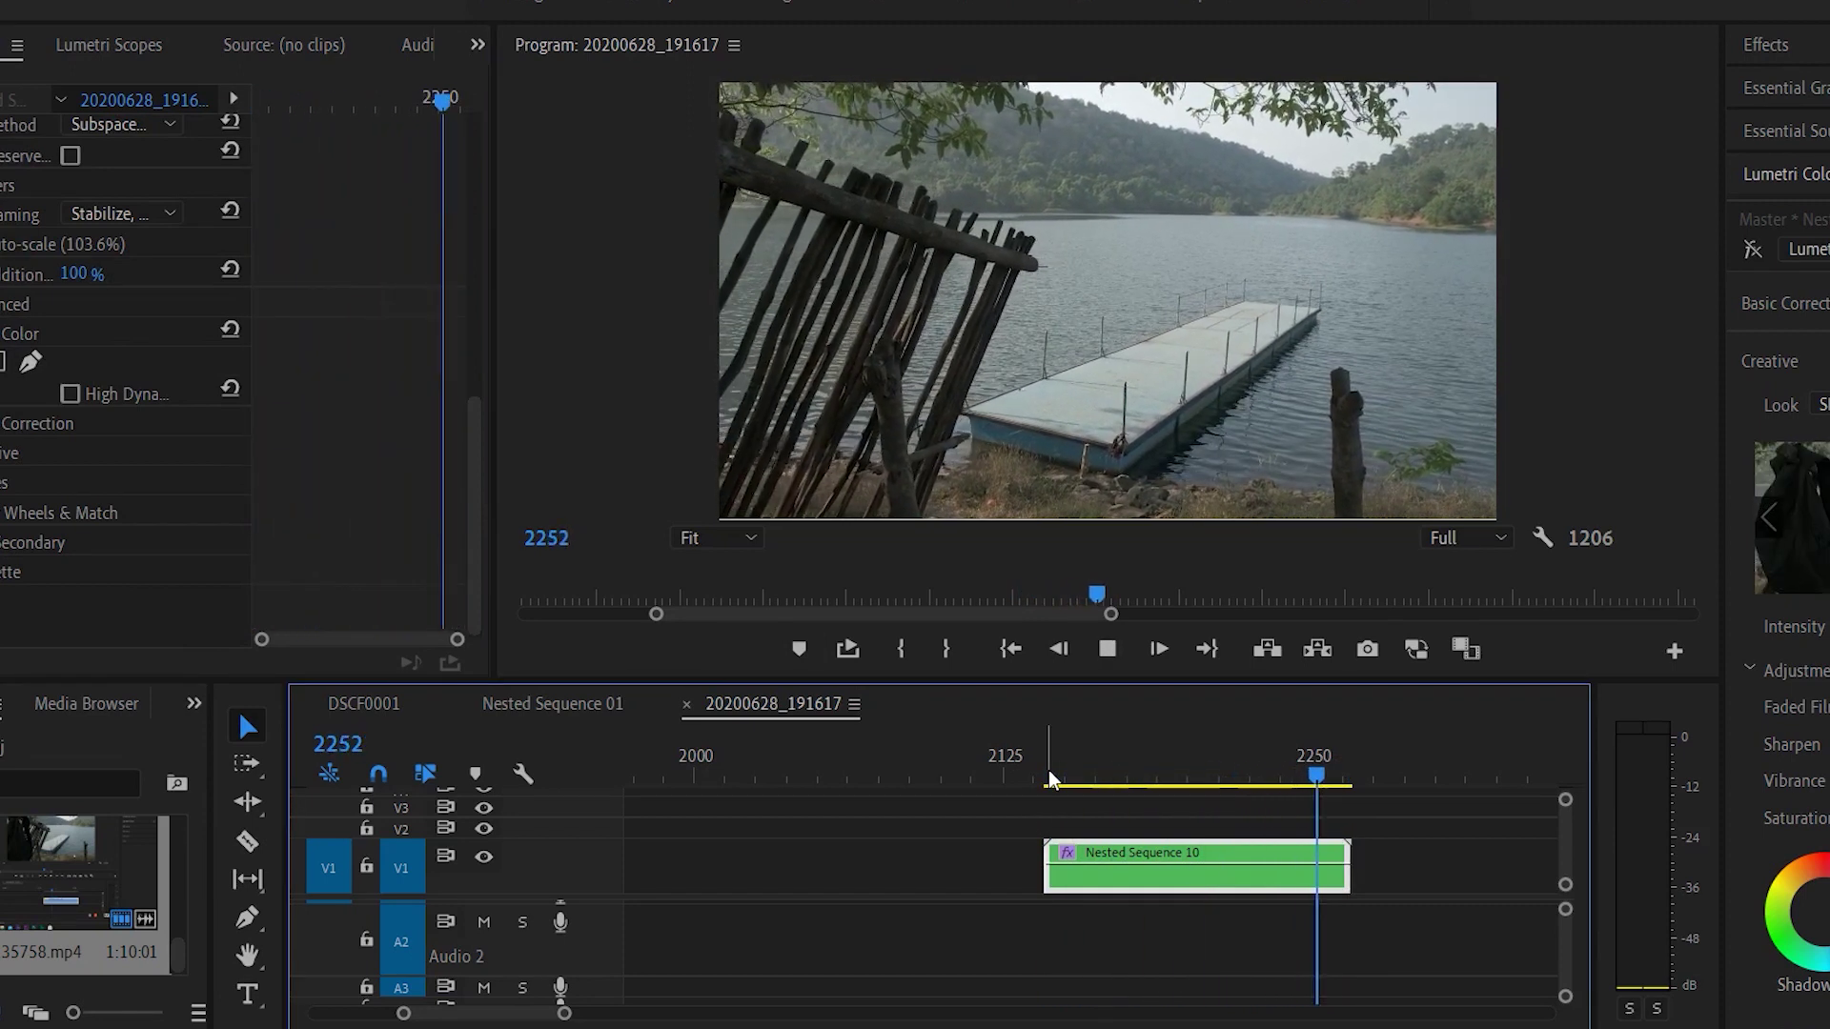
pyautogui.click(1050, 779)
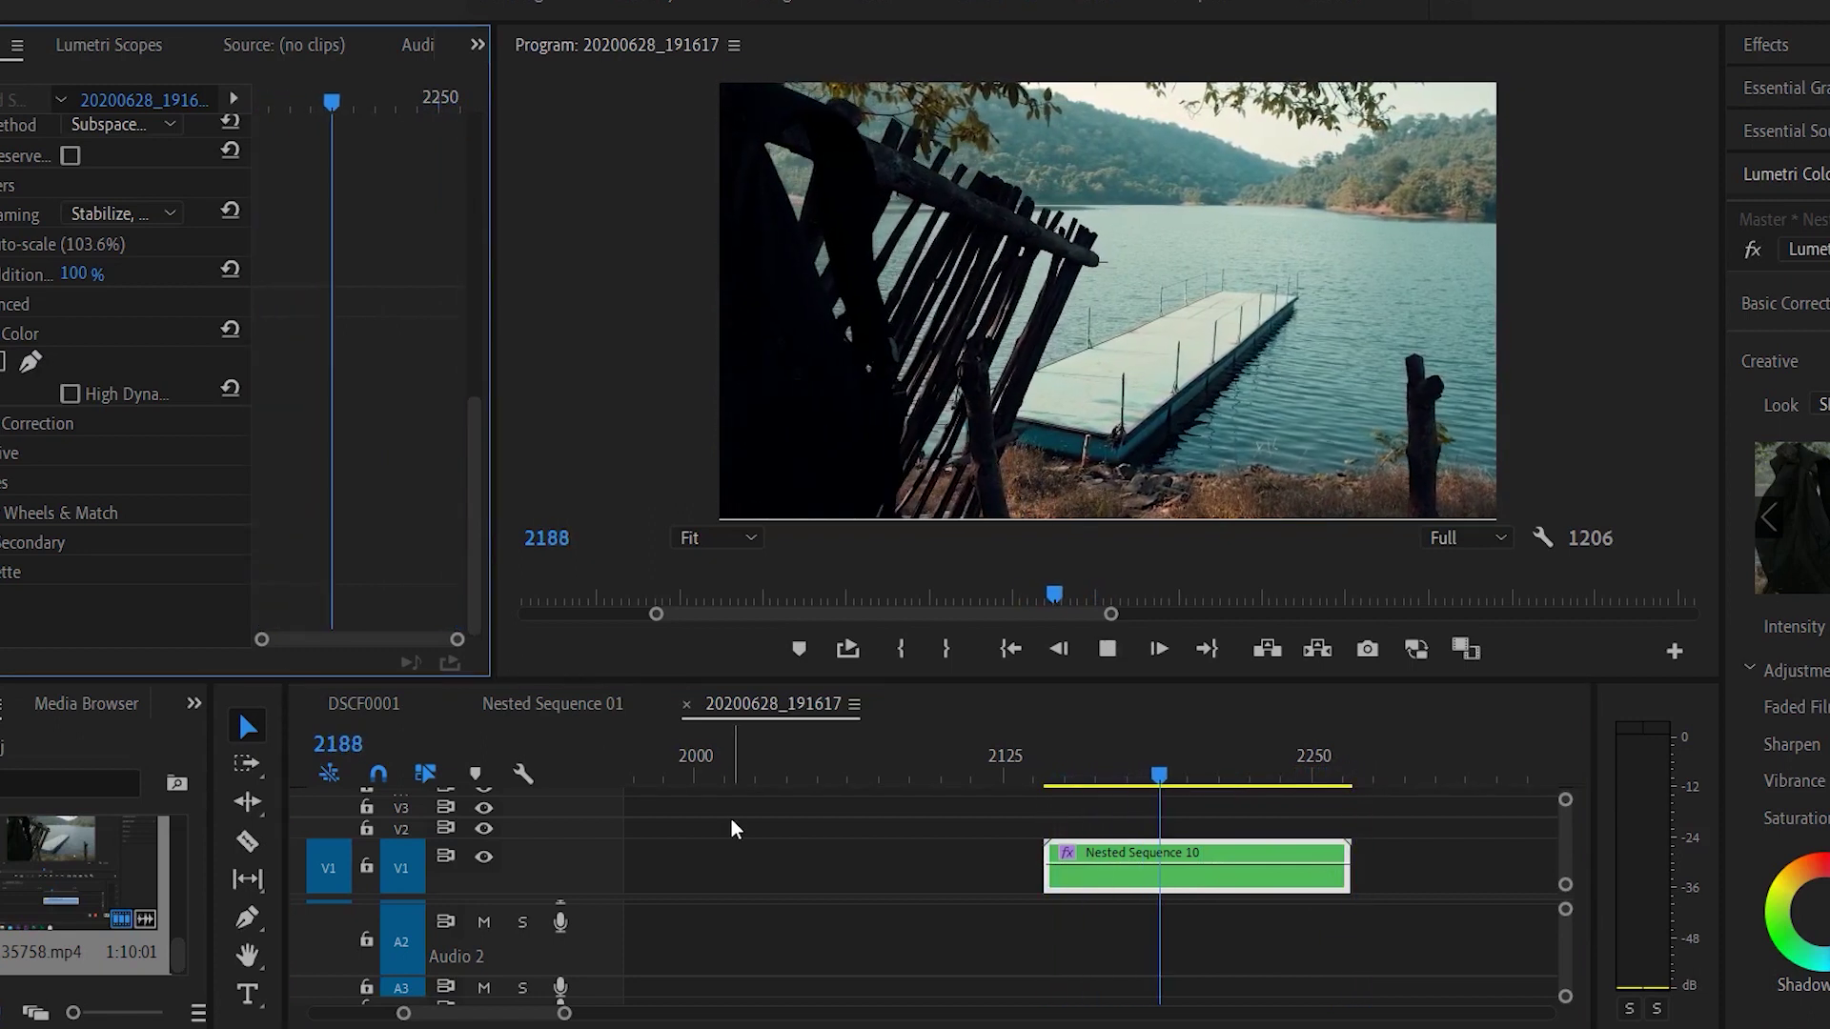
pyautogui.moveTo(1120, 780)
pyautogui.mouseDown()
pyautogui.moveTo(1115, 763)
pyautogui.moveTo(1155, 773)
pyautogui.mouseUp()
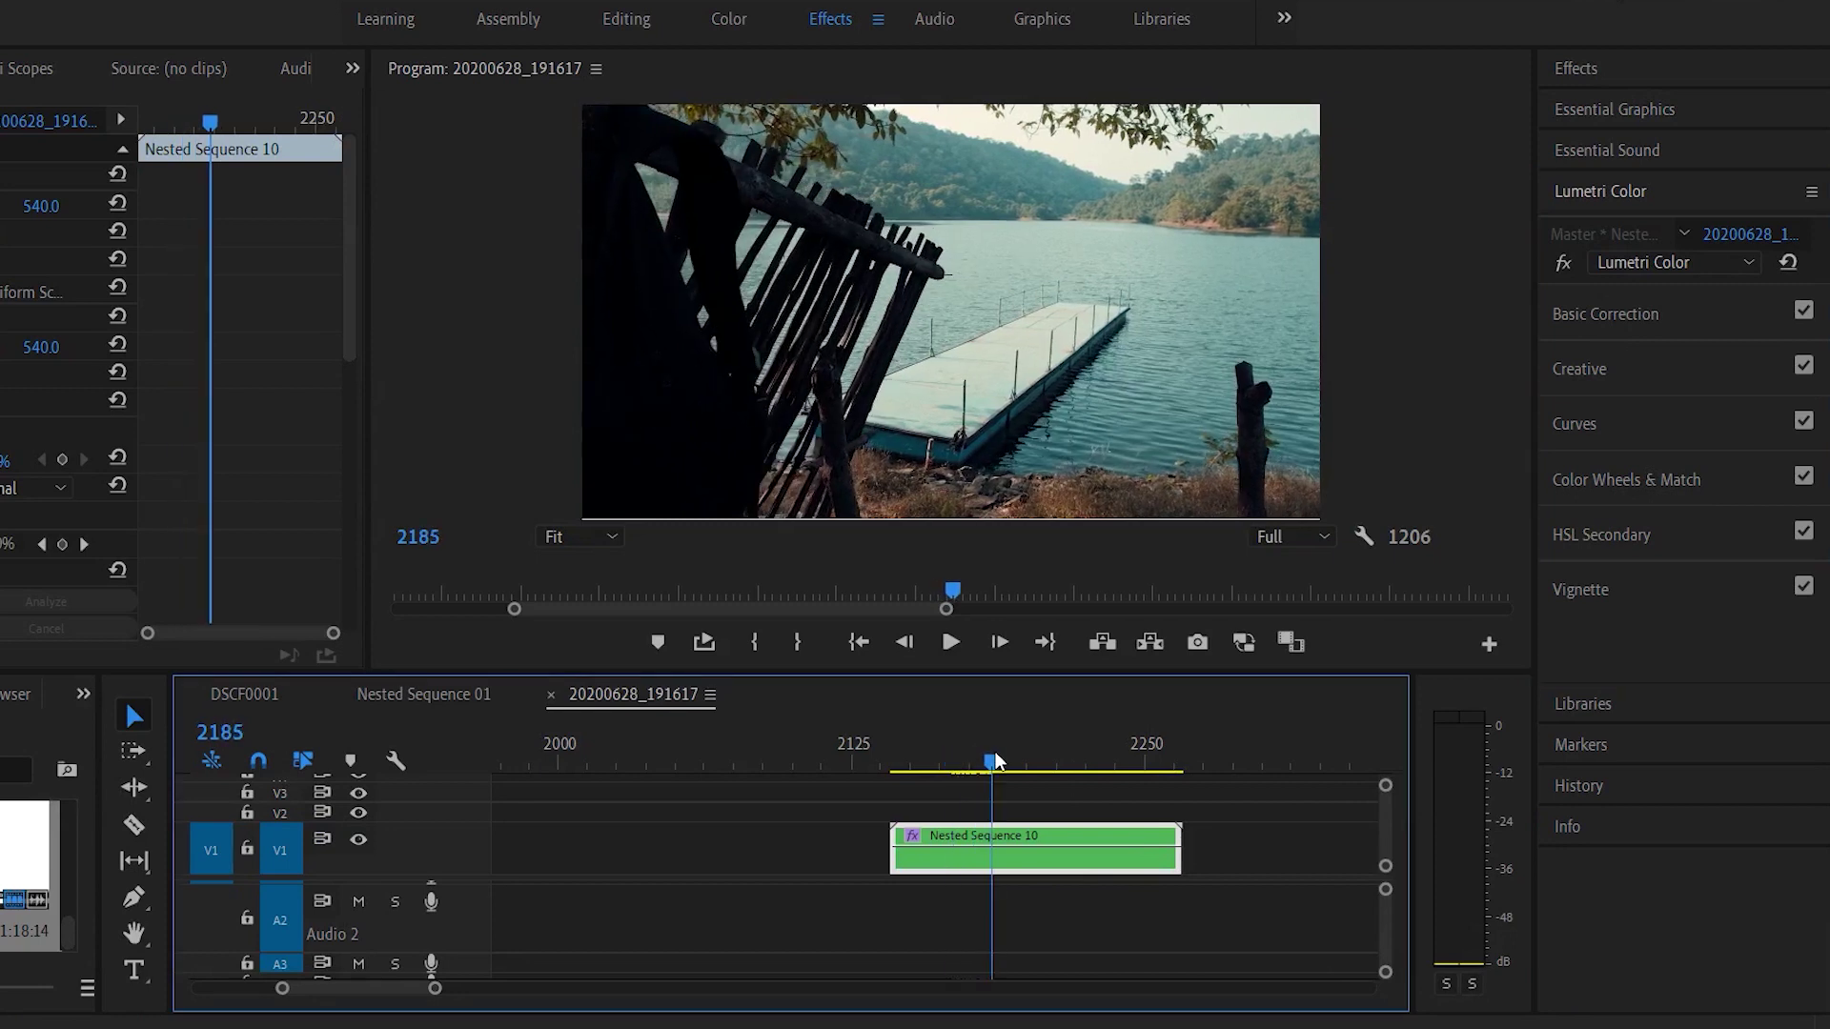
# In Basic Correction, lower Highlights to -18.0 and Exposure to -0.1.
pyautogui.click(1609, 311)
pyautogui.scroll(-4, 1618, 348)
pyautogui.scroll(3, 1627, 372)
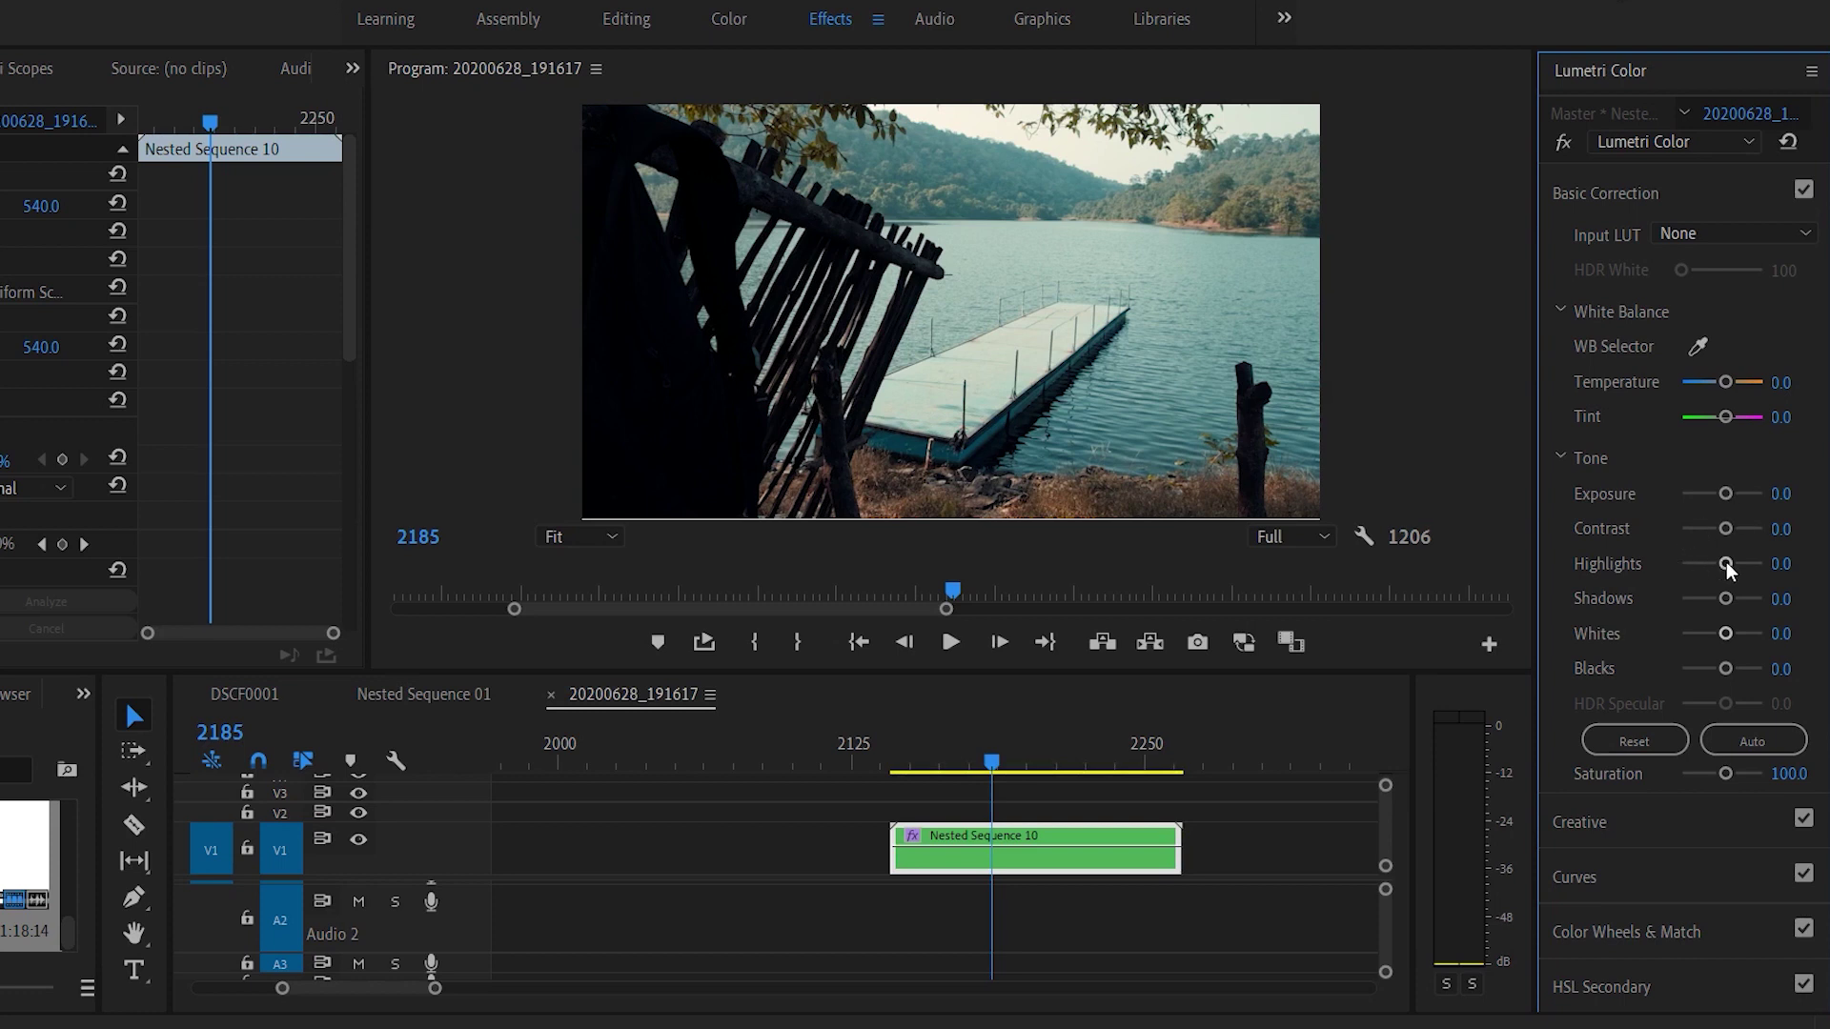
pyautogui.moveTo(1718, 565); pyautogui.dragTo(1721, 597)
pyautogui.moveTo(1726, 495); pyautogui.dragTo(1719, 494)
# Set Temperature -1.6, Saturation 118.0, lower Whites, and replay the clip.
pyautogui.moveTo(1725, 382); pyautogui.dragTo(1721, 381)
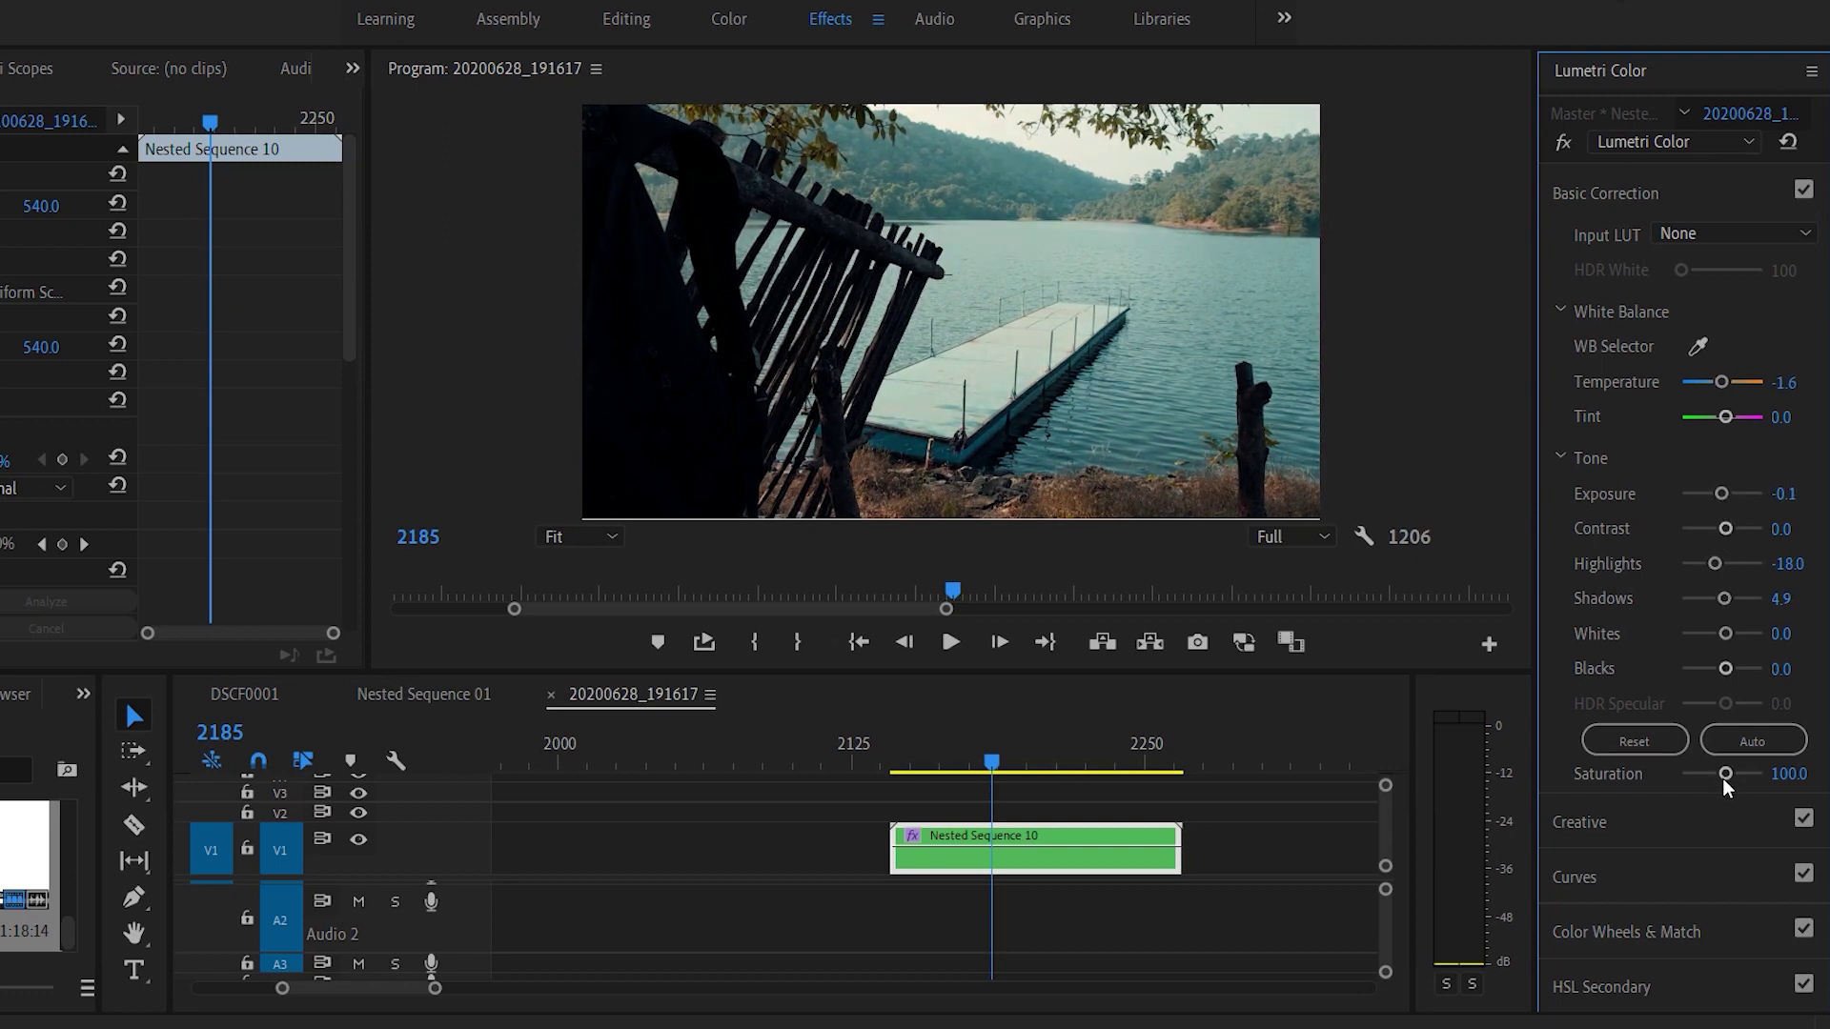
pyautogui.moveTo(1723, 774); pyautogui.dragTo(1727, 774)
pyautogui.moveTo(1724, 634); pyautogui.dragTo(1718, 635)
pyautogui.moveTo(1719, 635); pyautogui.dragTo(1735, 669)
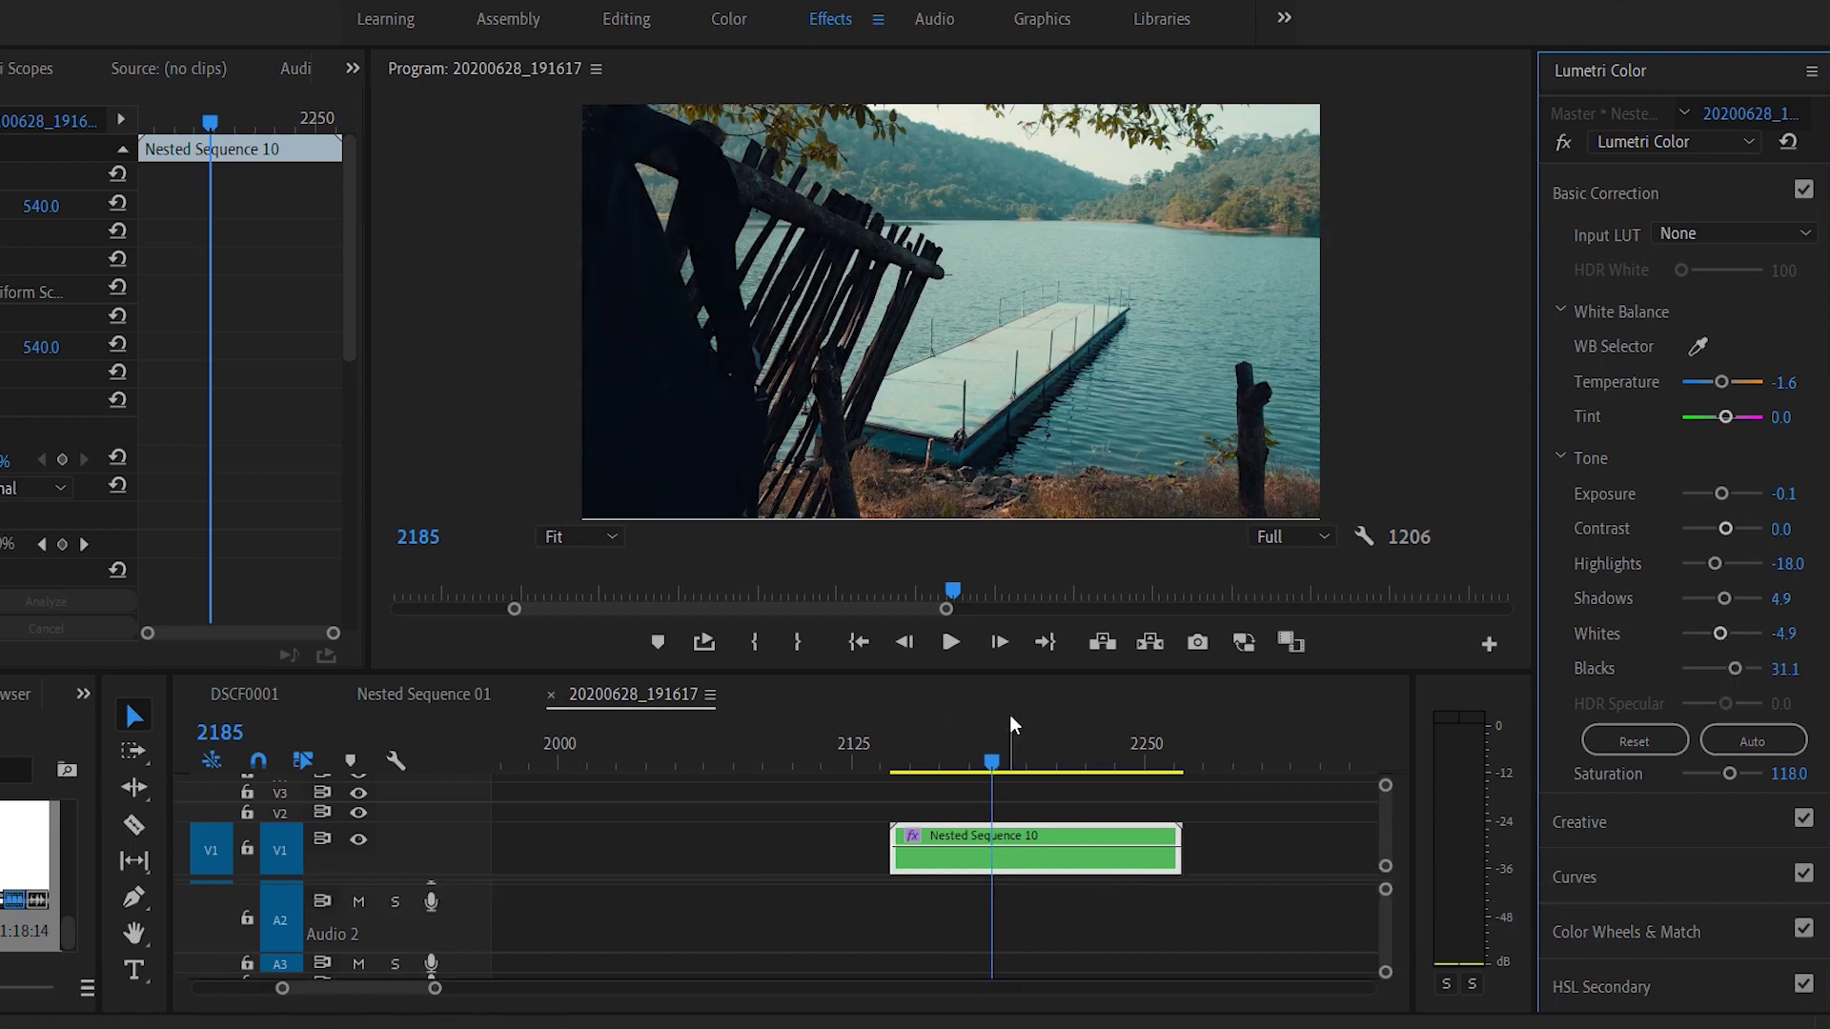
pyautogui.moveTo(986, 759); pyautogui.dragTo(901, 759)
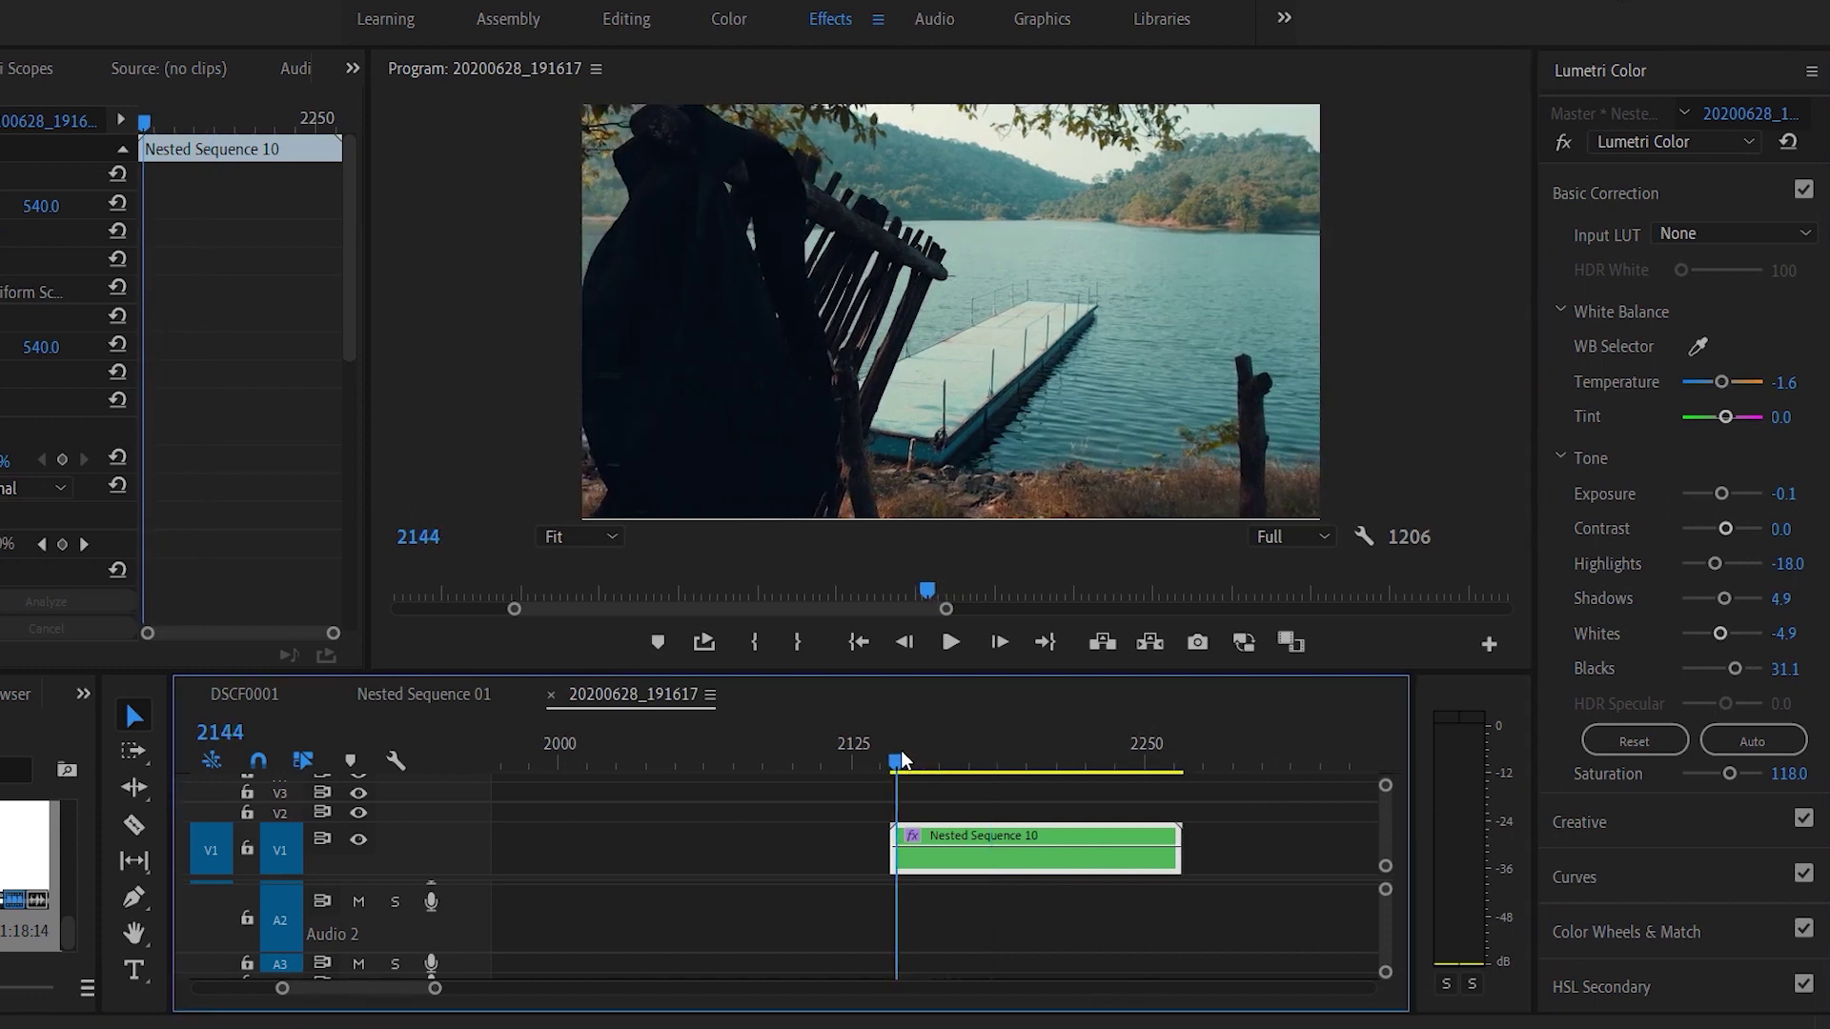
pyautogui.press('space')
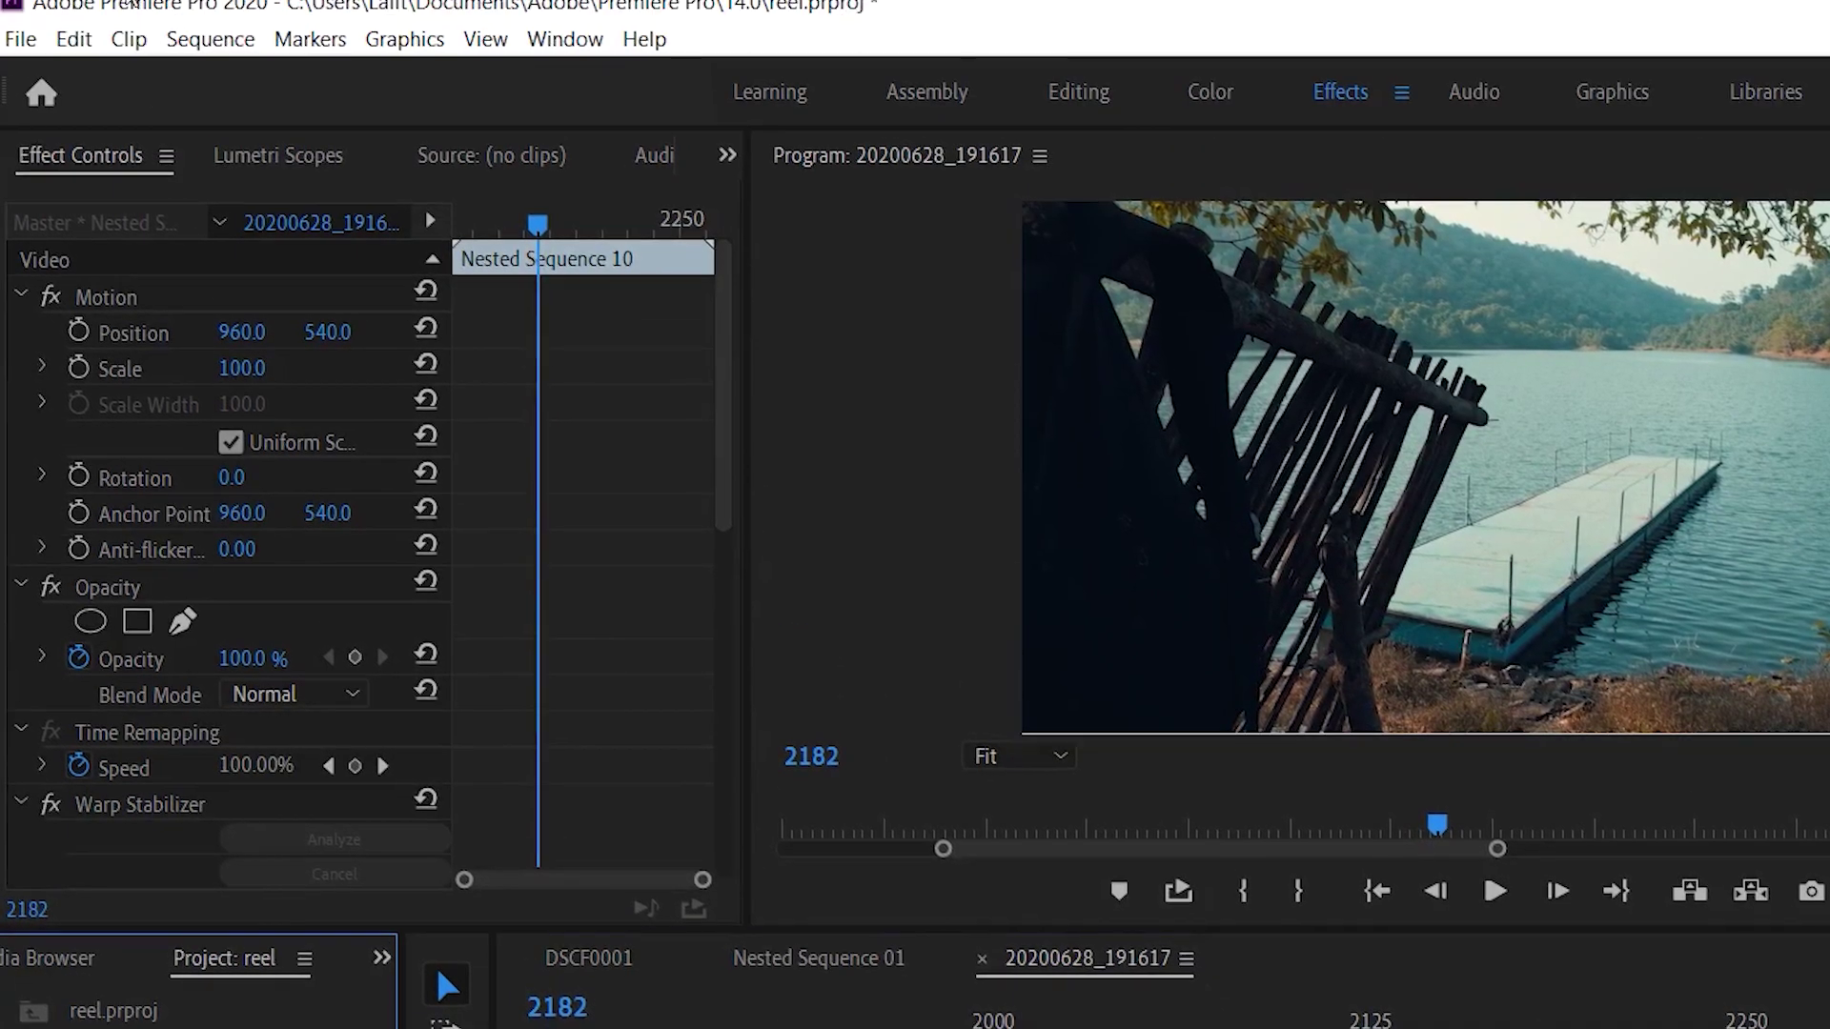
# Create a new Adjustment Layer with default settings.
pyautogui.click(21, 41)
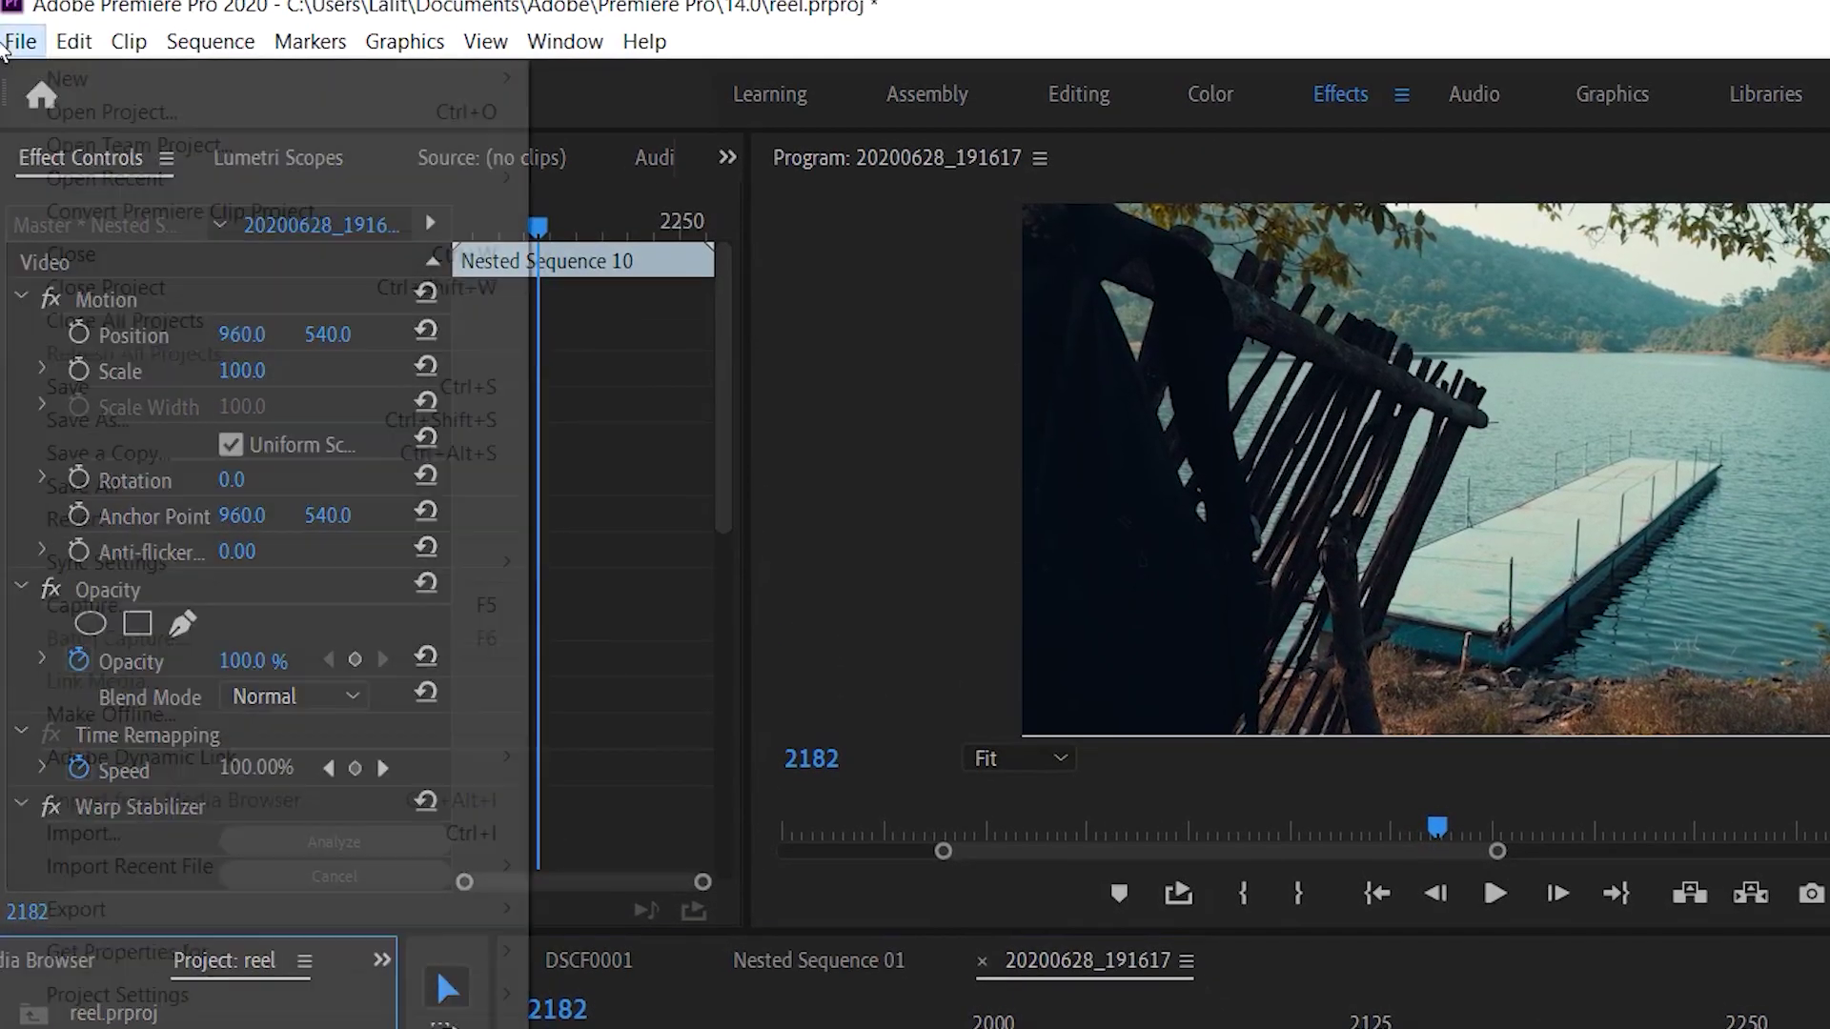
pyautogui.moveTo(141, 71)
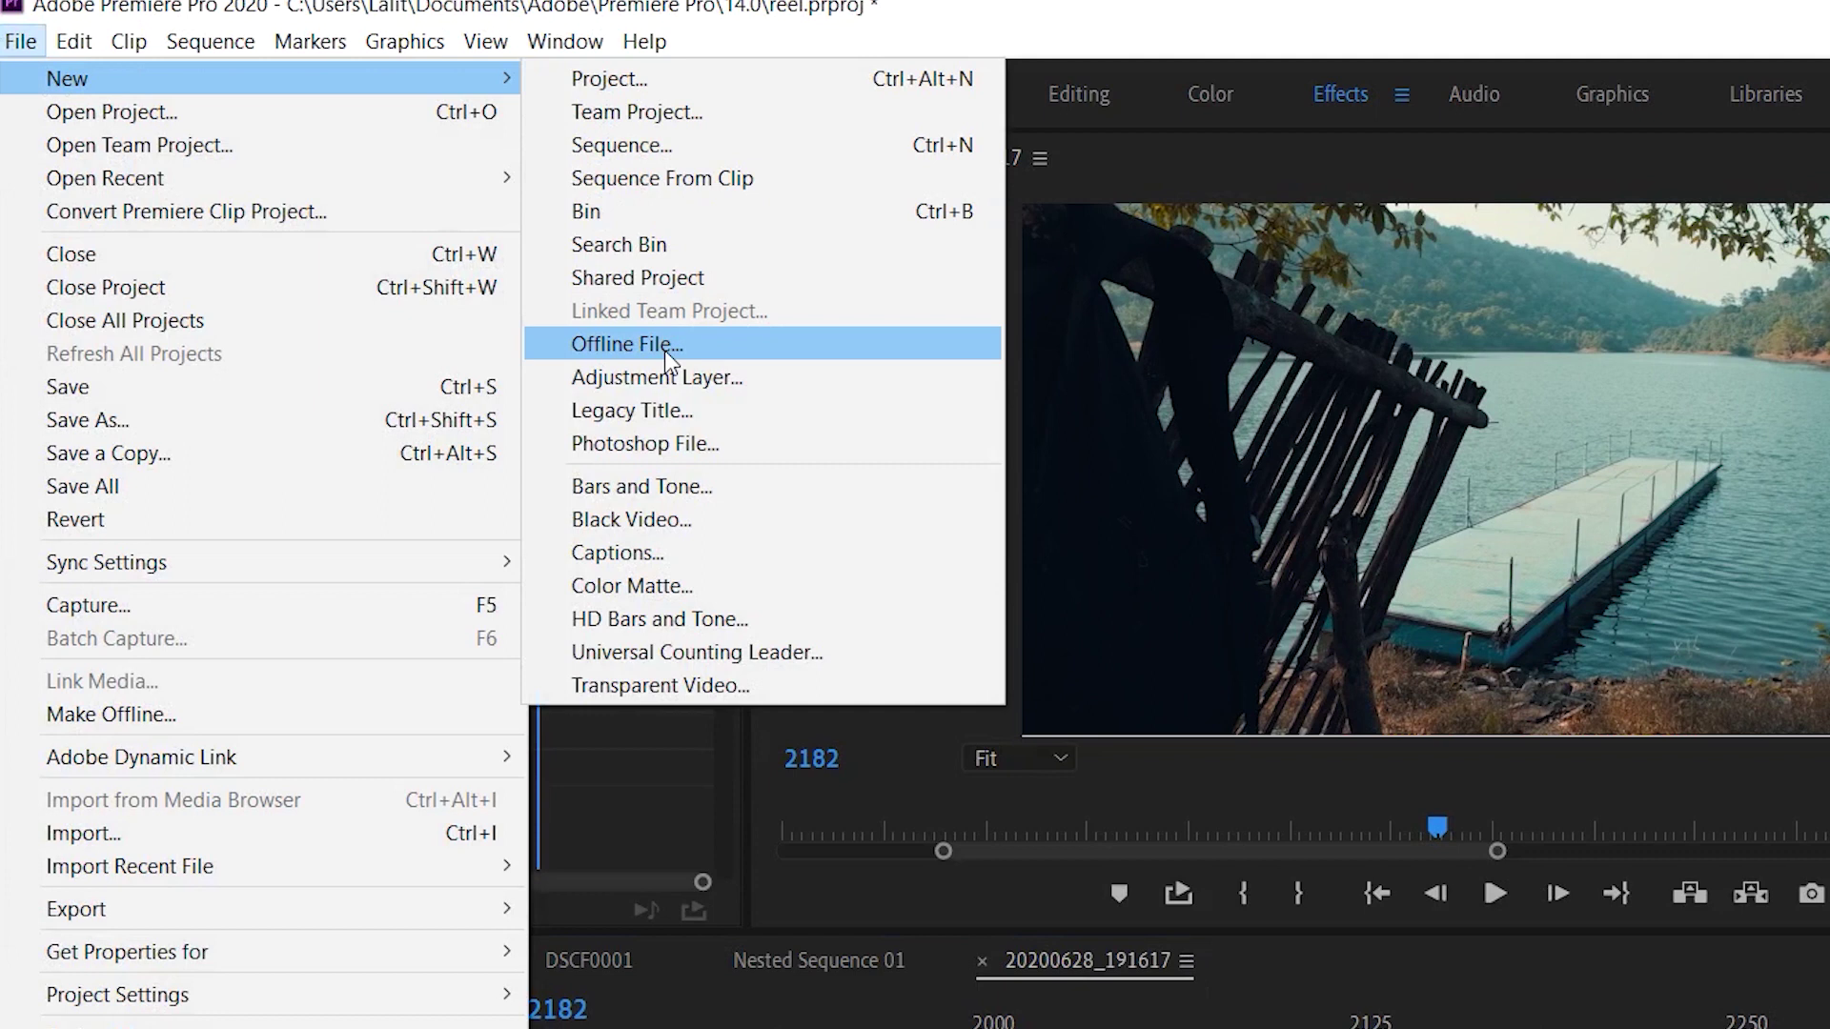
pyautogui.click(665, 379)
pyautogui.click(1382, 835)
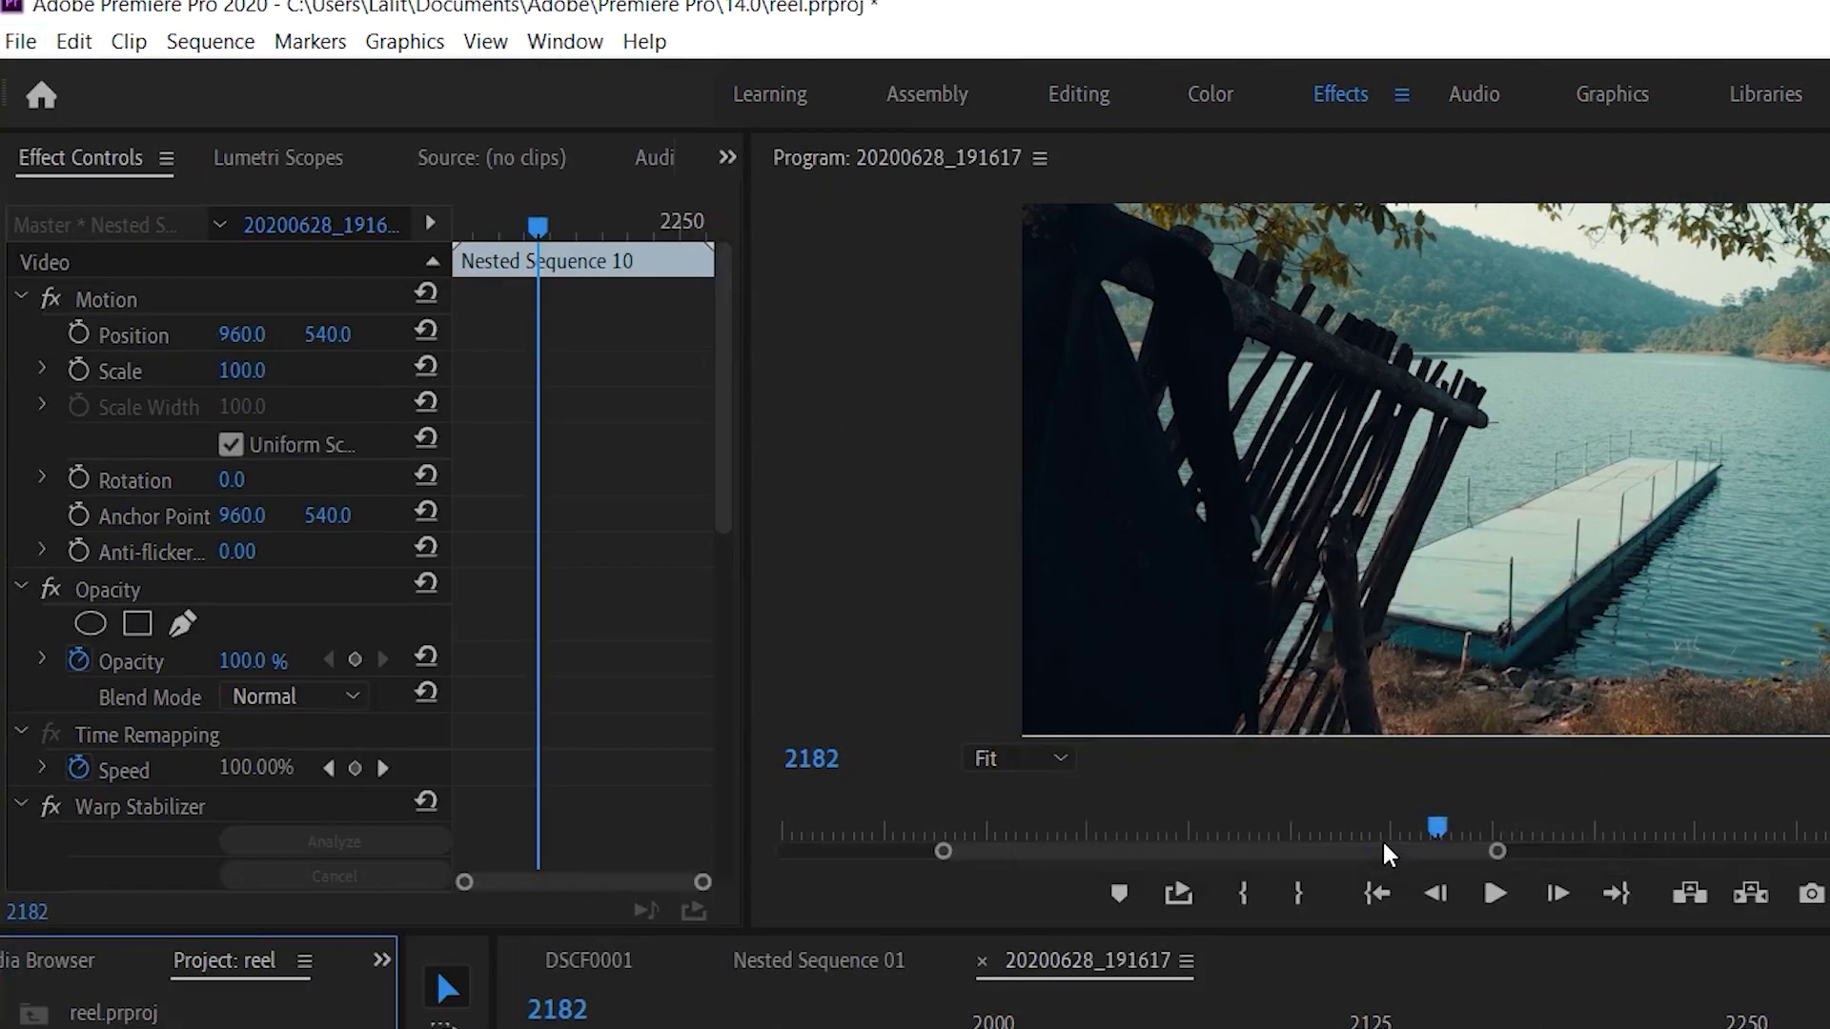
# Place the Adjustment Layer on V3 above Nested Sequence 10, spanning its frames.
pyautogui.moveTo(215, 1028); pyautogui.dragTo(904, 1028)
pyautogui.moveTo(275, 558); pyautogui.dragTo(943, 583)
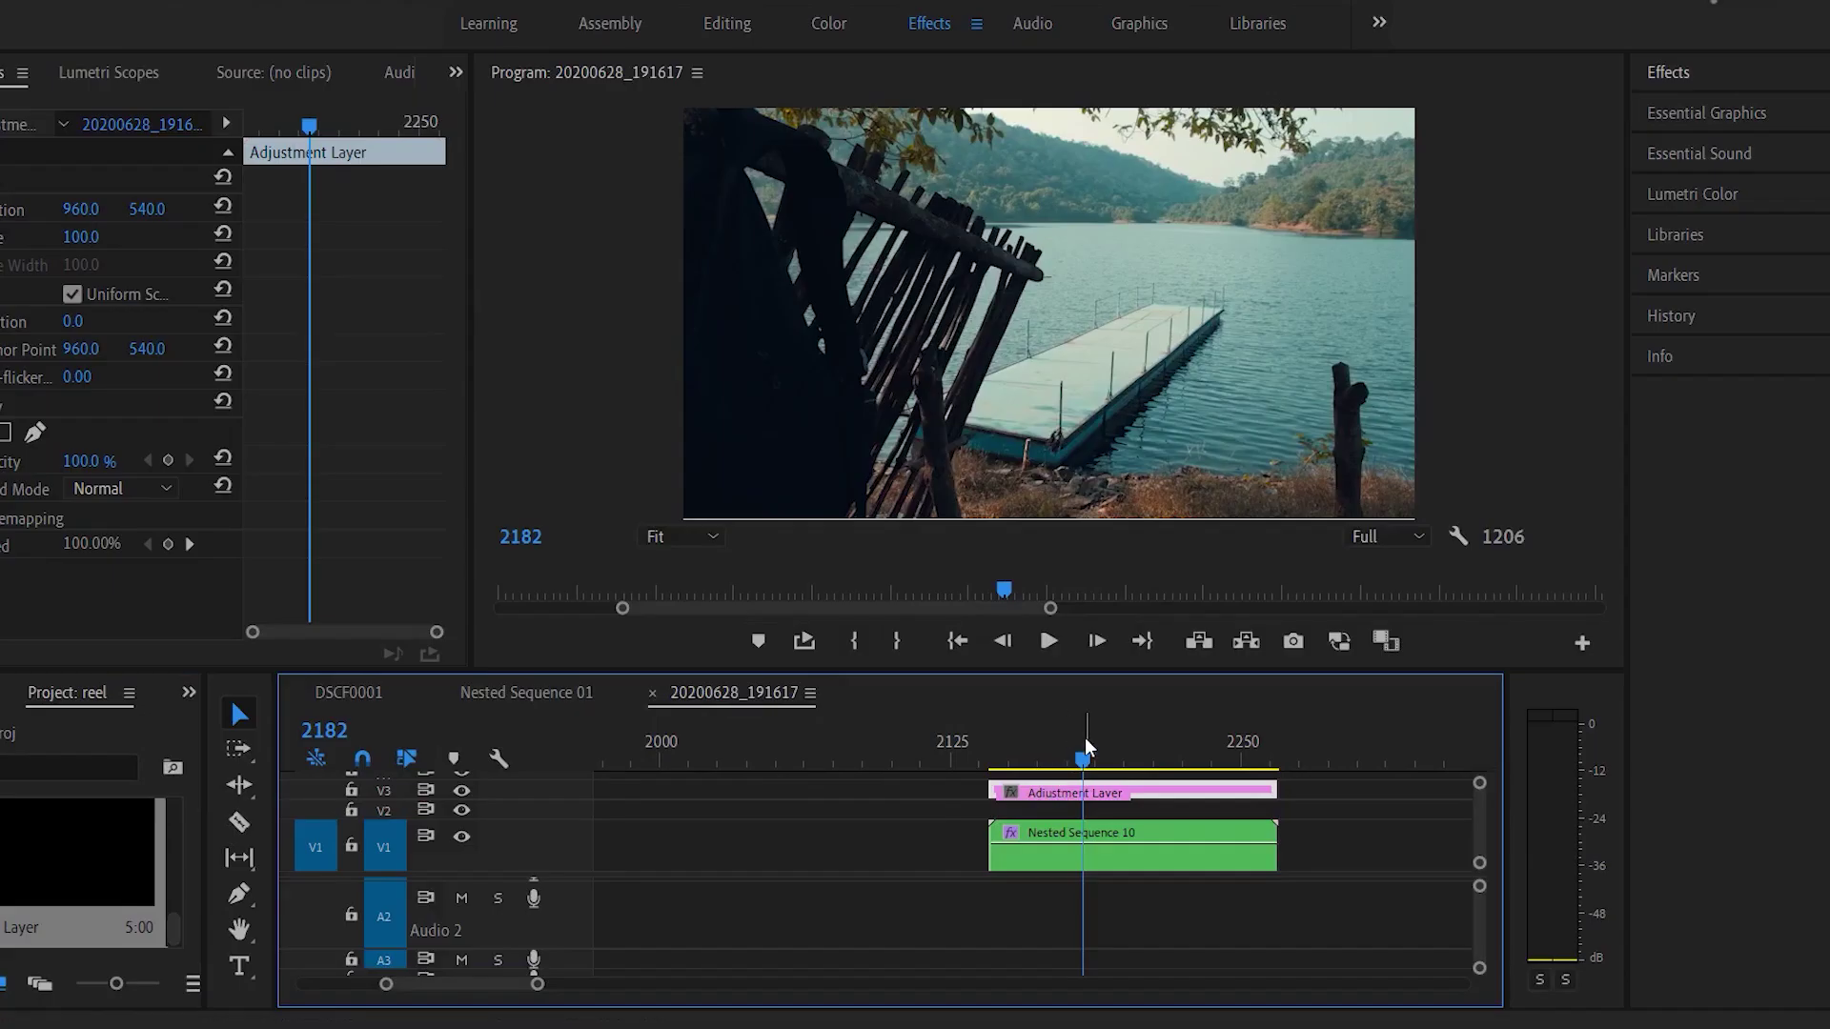
pyautogui.moveTo(1081, 529); pyautogui.dragTo(1110, 529)
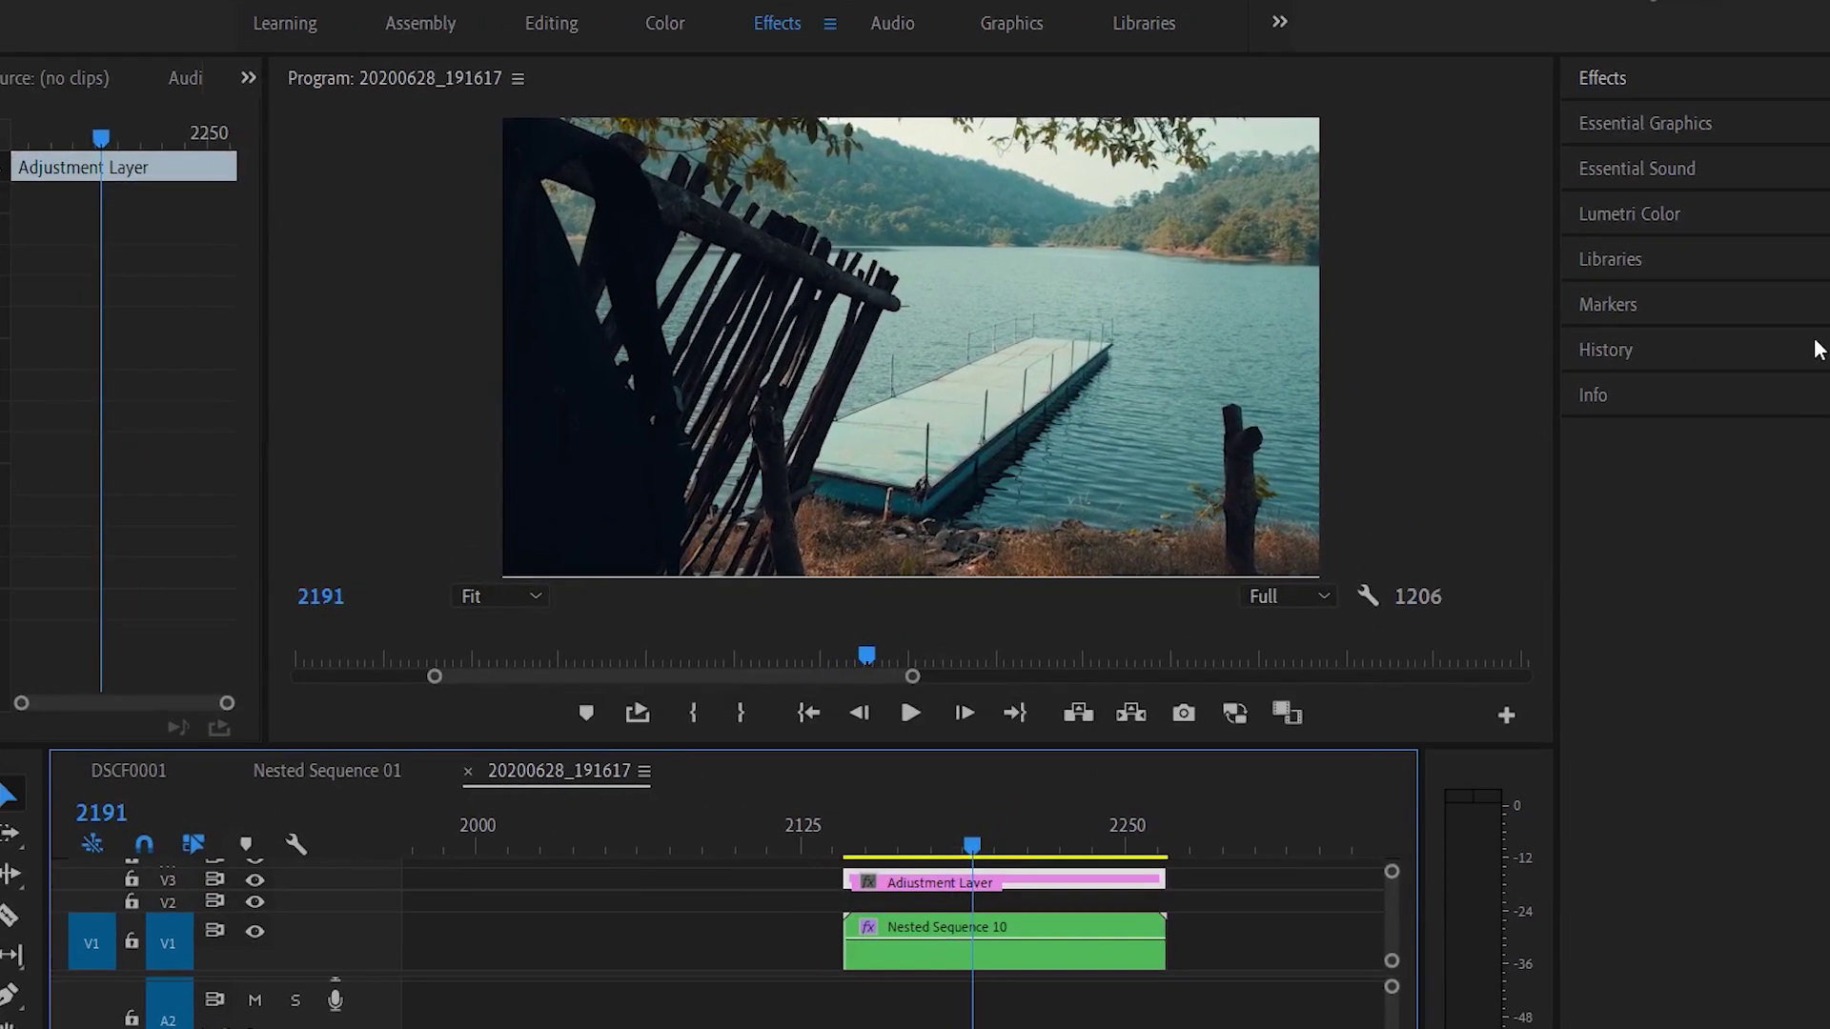
pyautogui.click(1716, 76)
pyautogui.click(1687, 104)
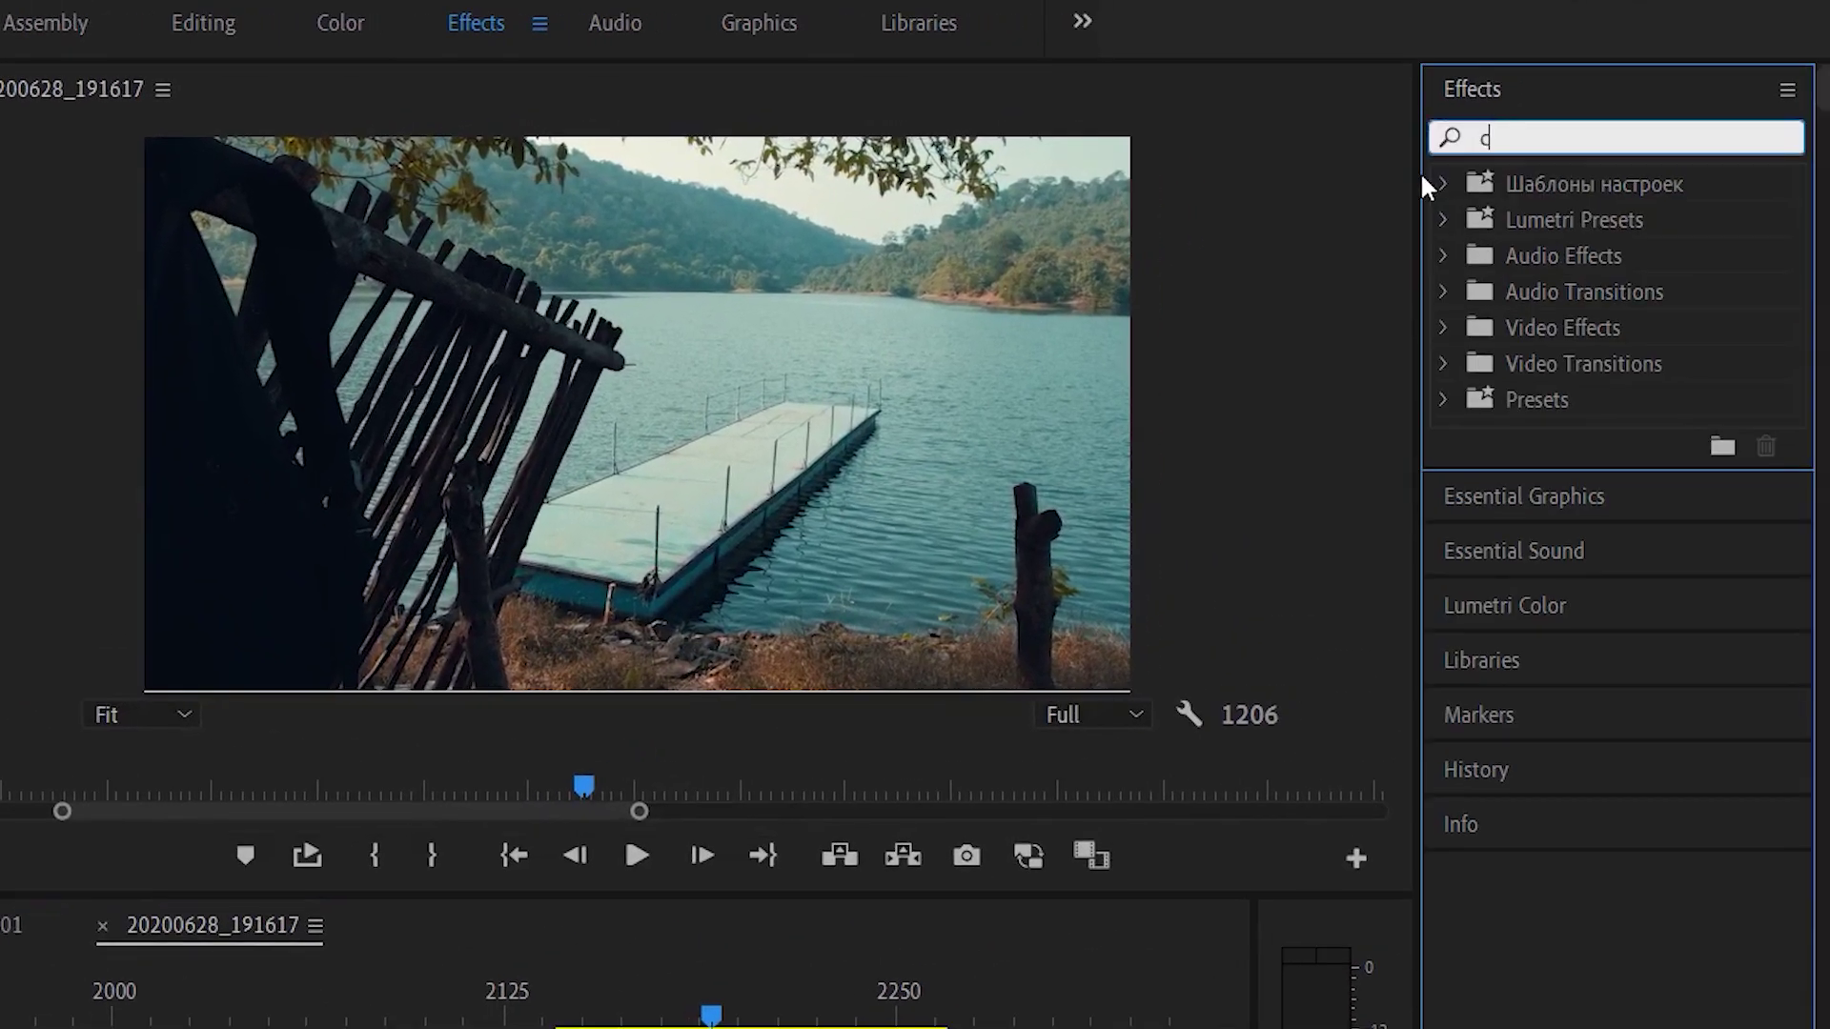
# Apply the Crop effect to the Adjustment Layer.
pyautogui.write('crop')
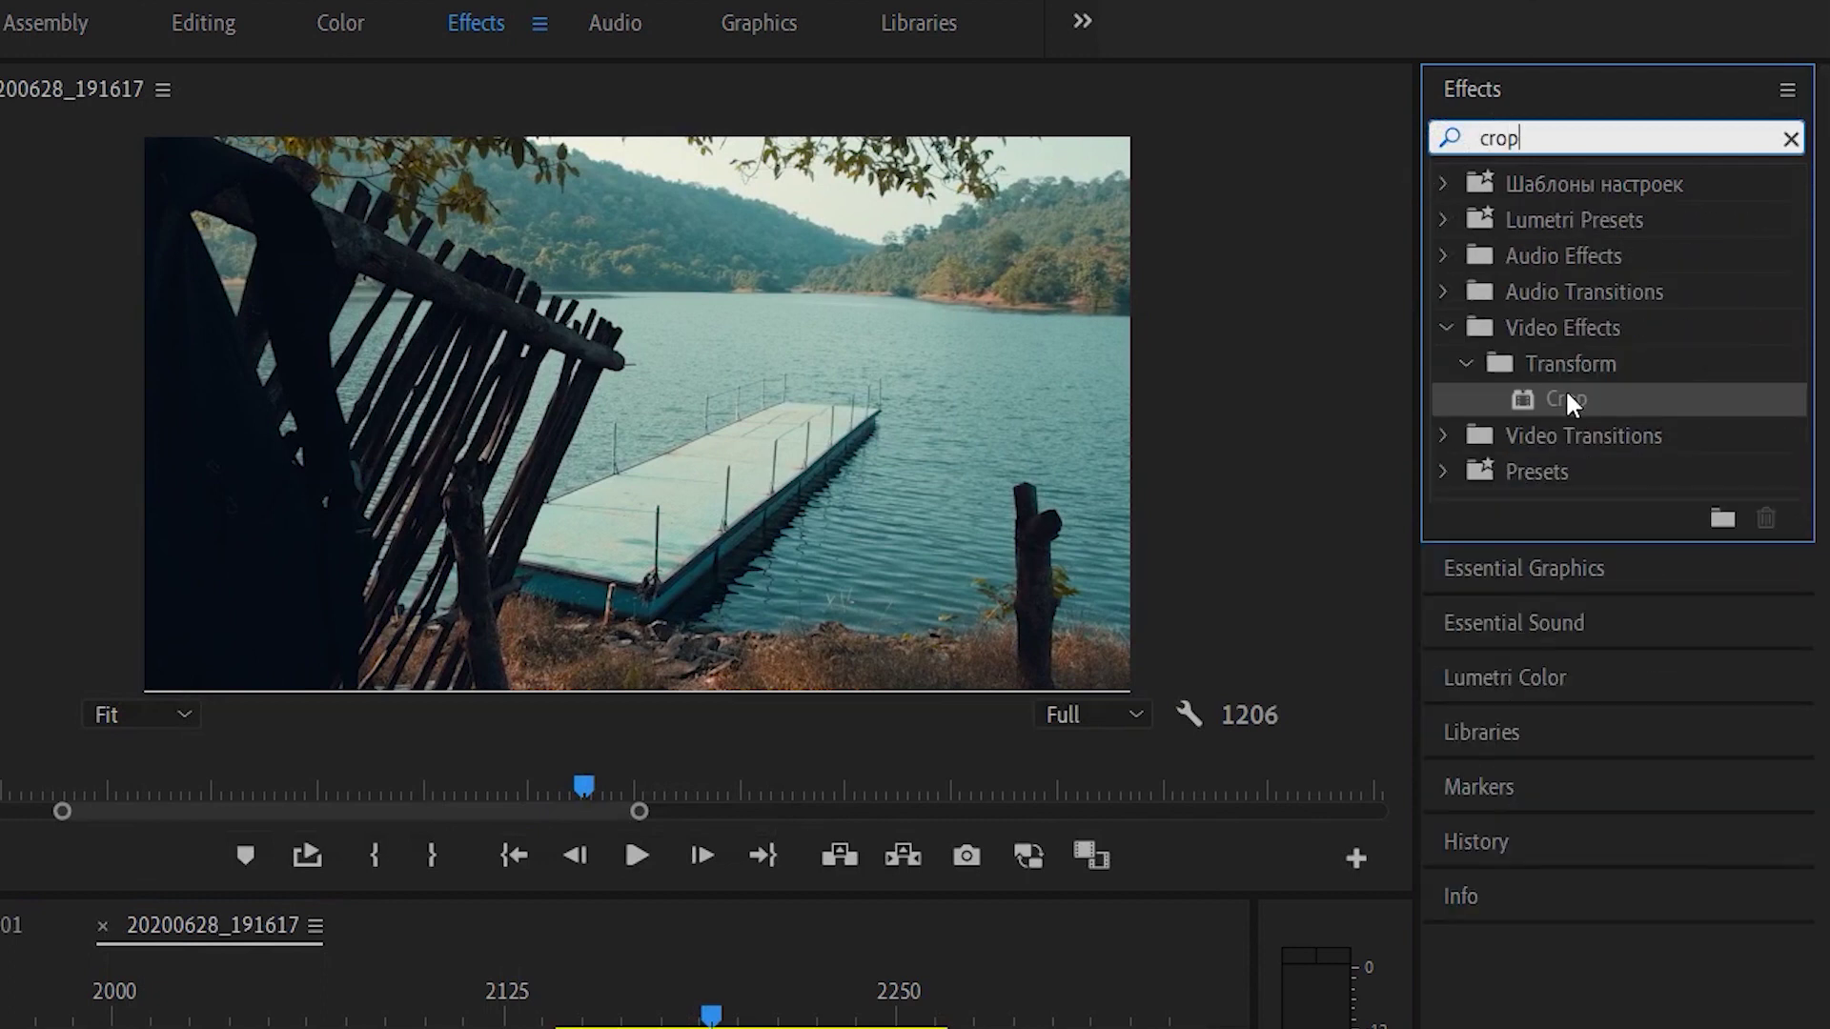
pyautogui.moveTo(1558, 408); pyautogui.dragTo(817, 1028)
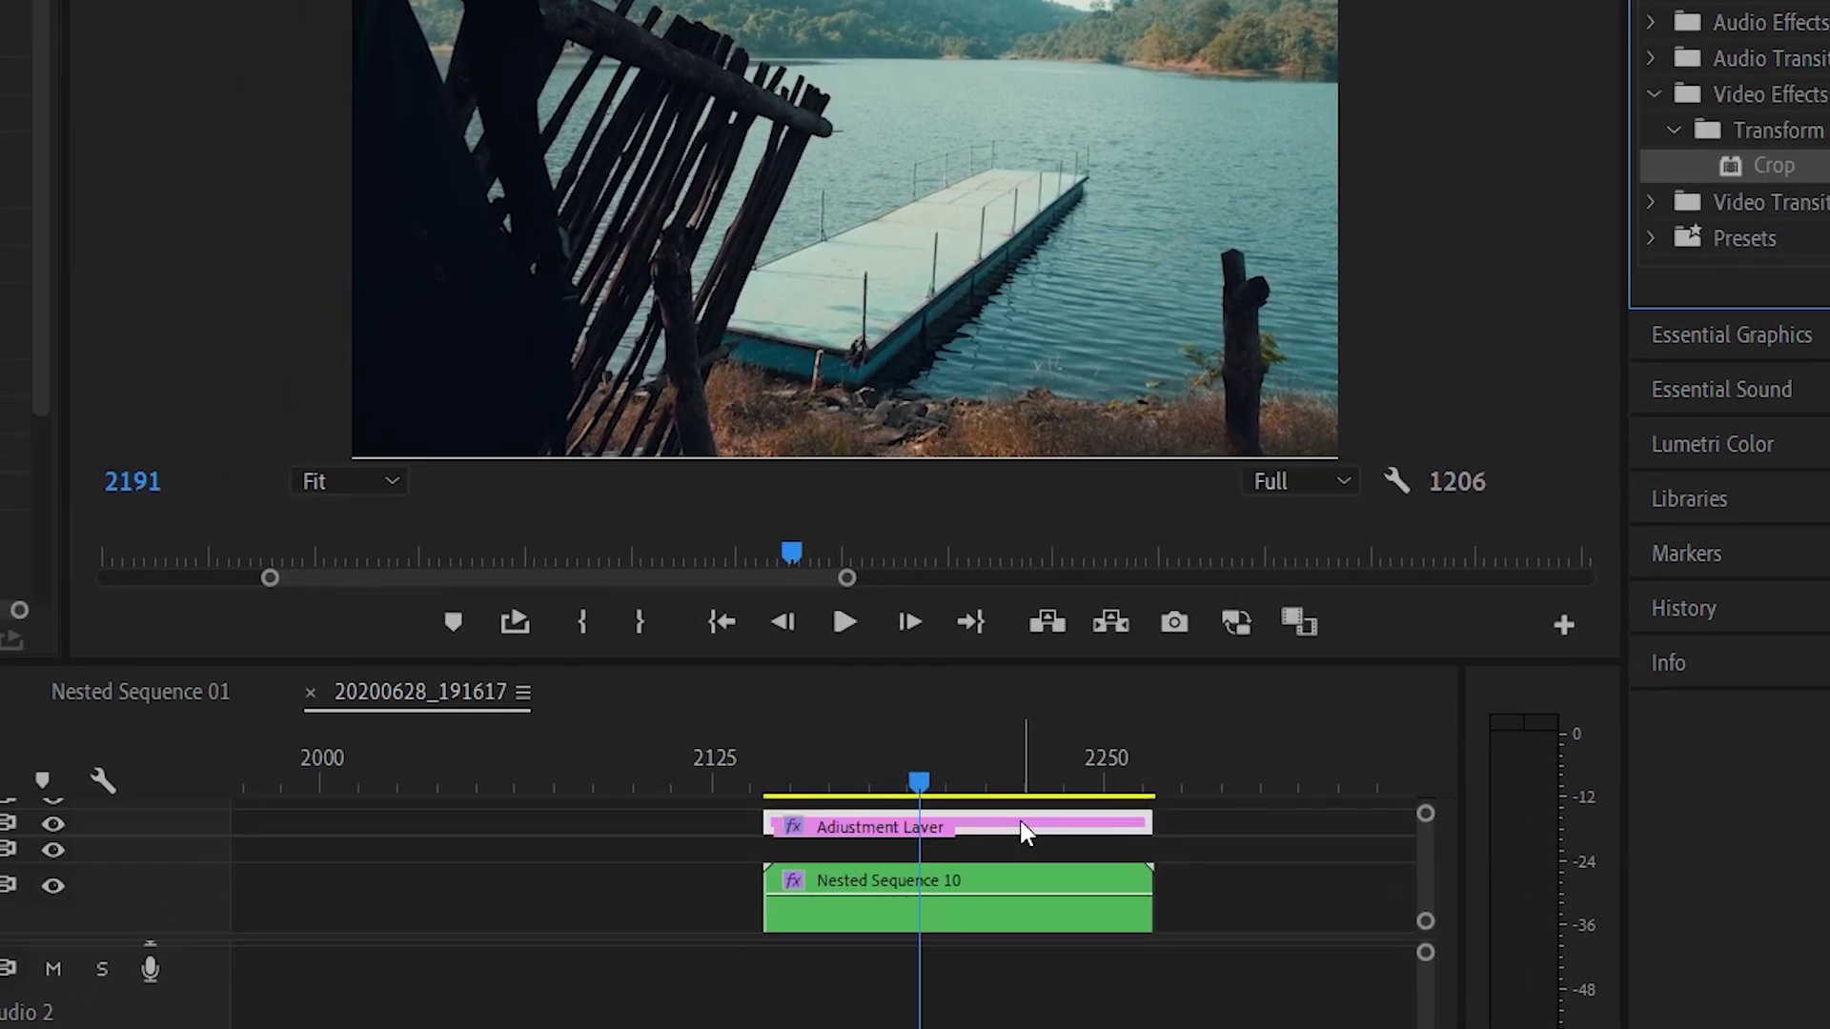
pyautogui.moveTo(1025, 832); pyautogui.dragTo(1025, 832)
pyautogui.moveTo(716, 408); pyautogui.dragTo(720, 674)
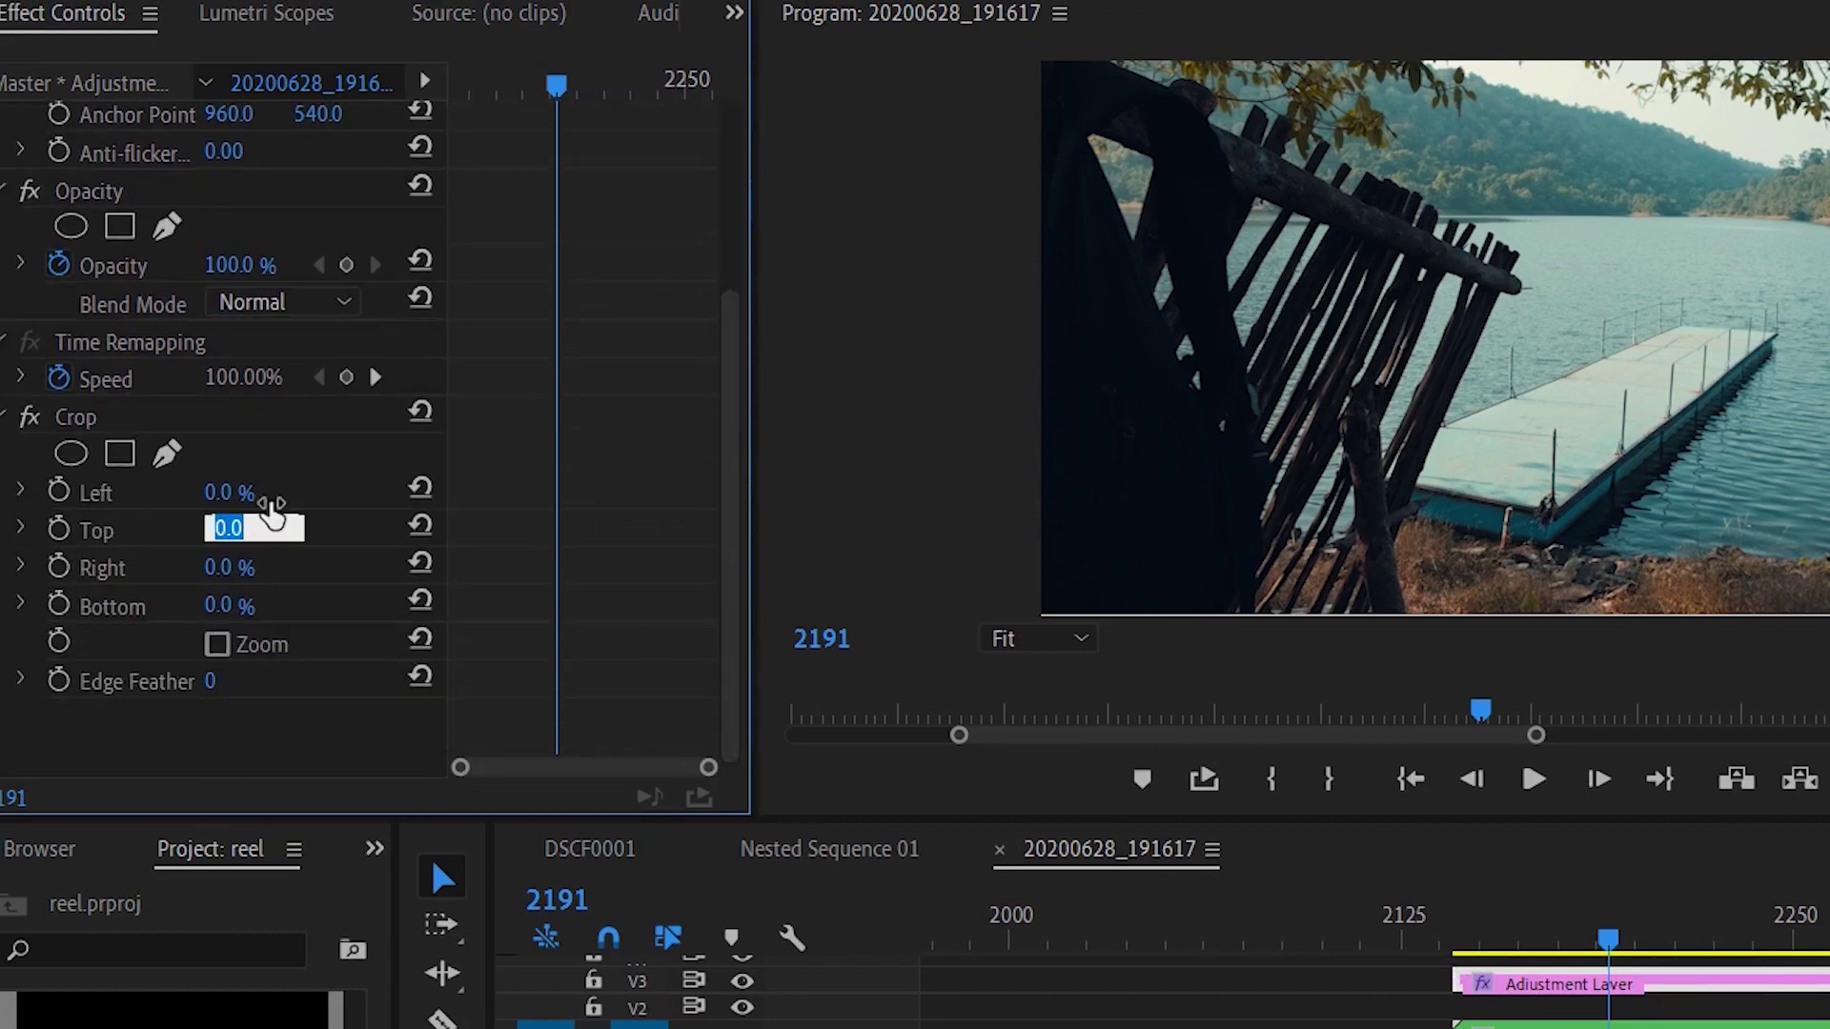
# Set the Crop's Top and Bottom to 12%.
pyautogui.write('12')
pyautogui.click(264, 603)
pyautogui.write('12')
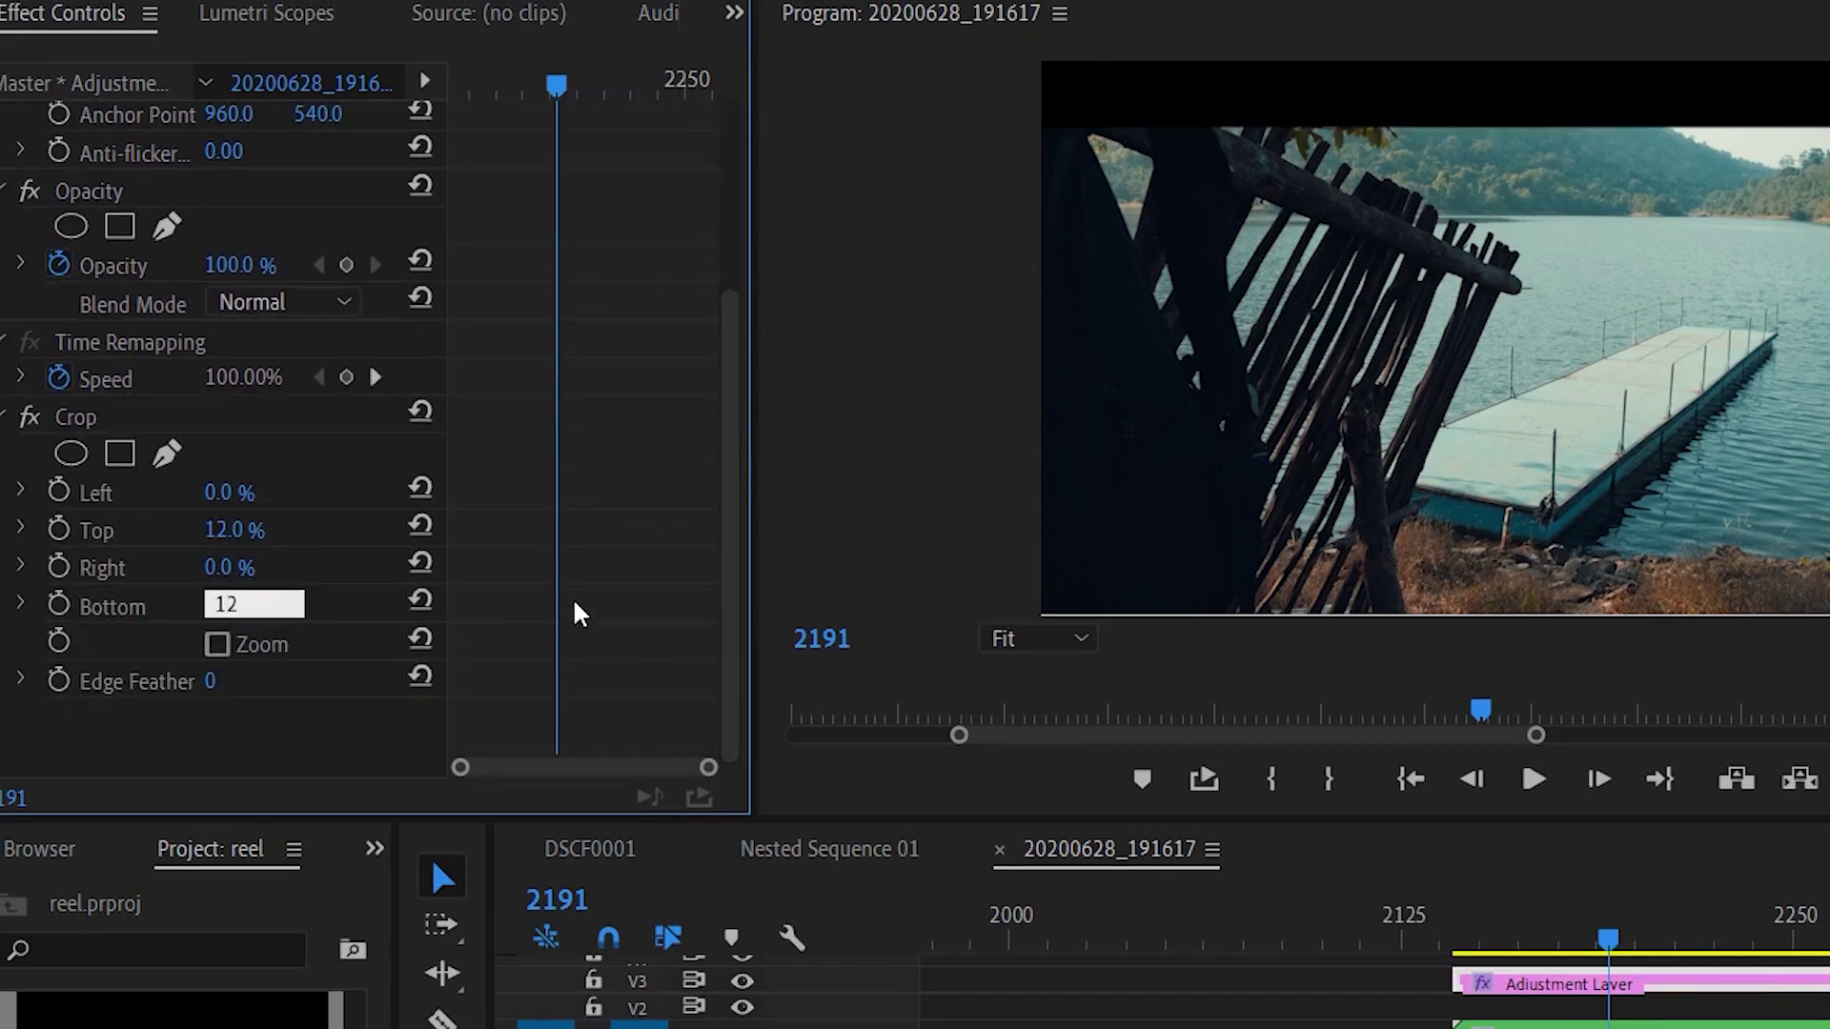
pyautogui.press('Return')
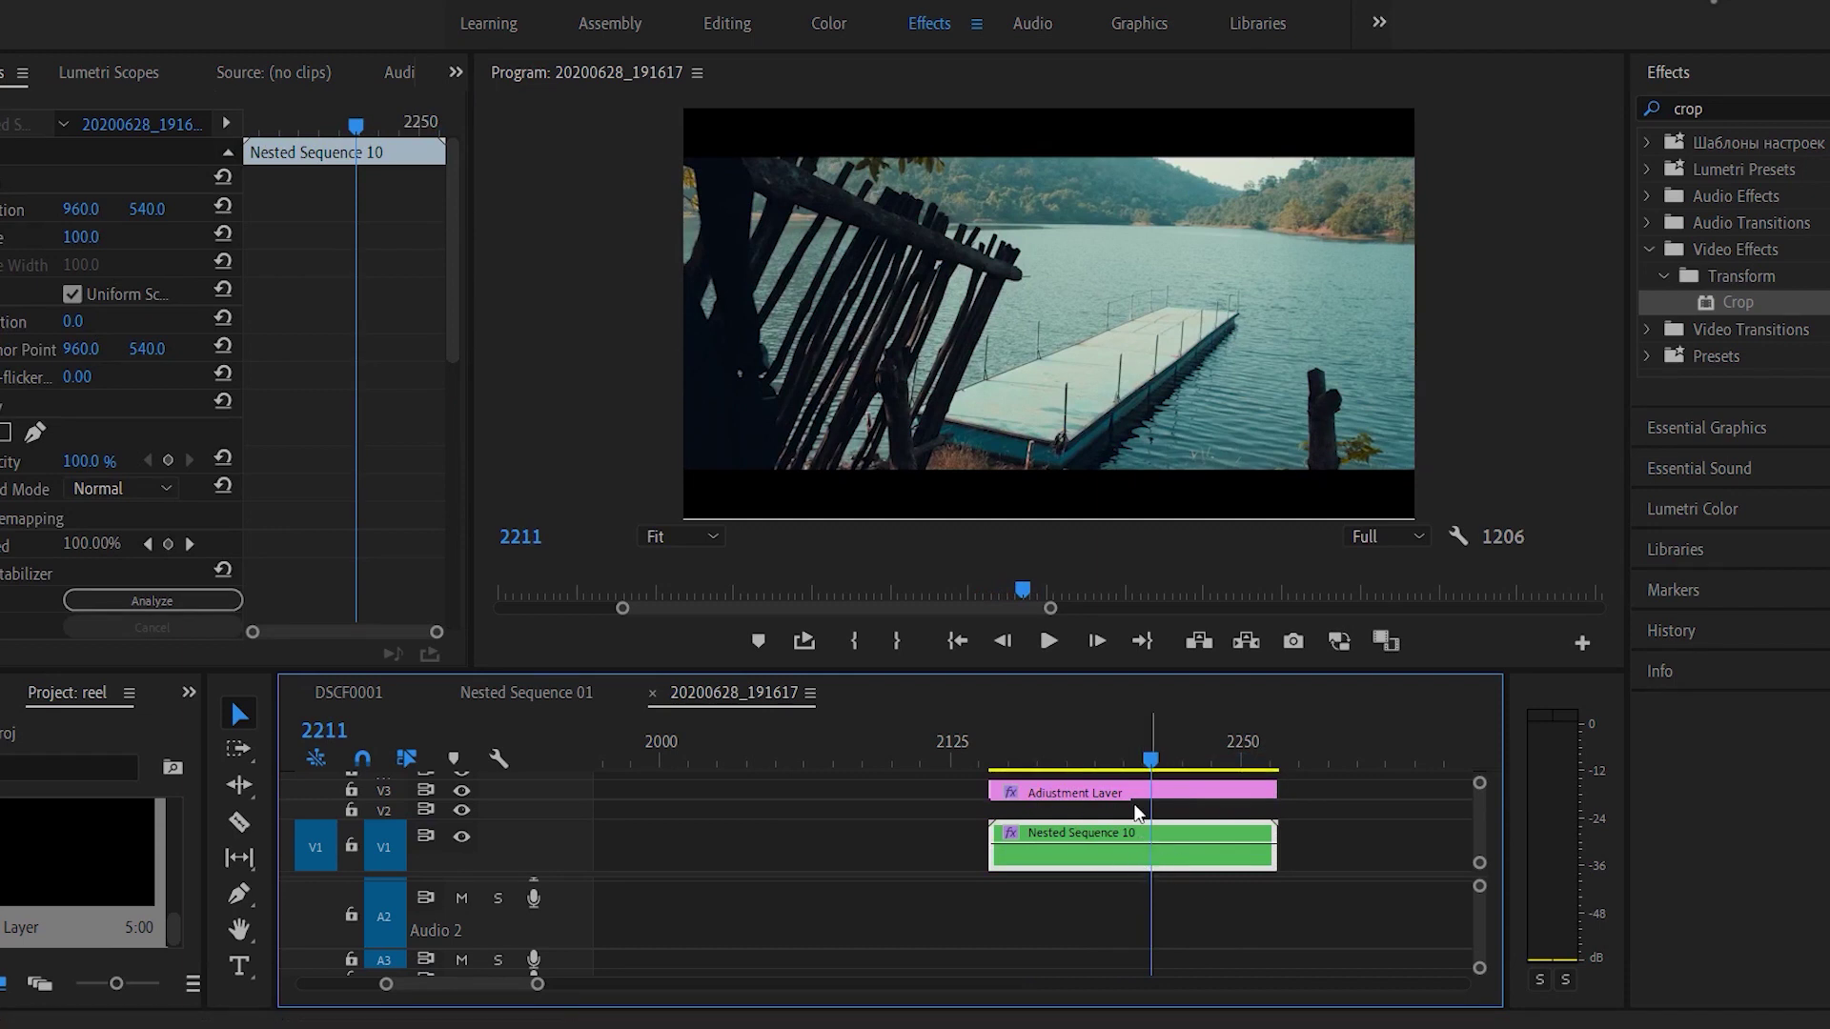
# Set Nested Sequence 10's Position Y from 540 to 477 and review the timeline.
pyautogui.click(453, 339)
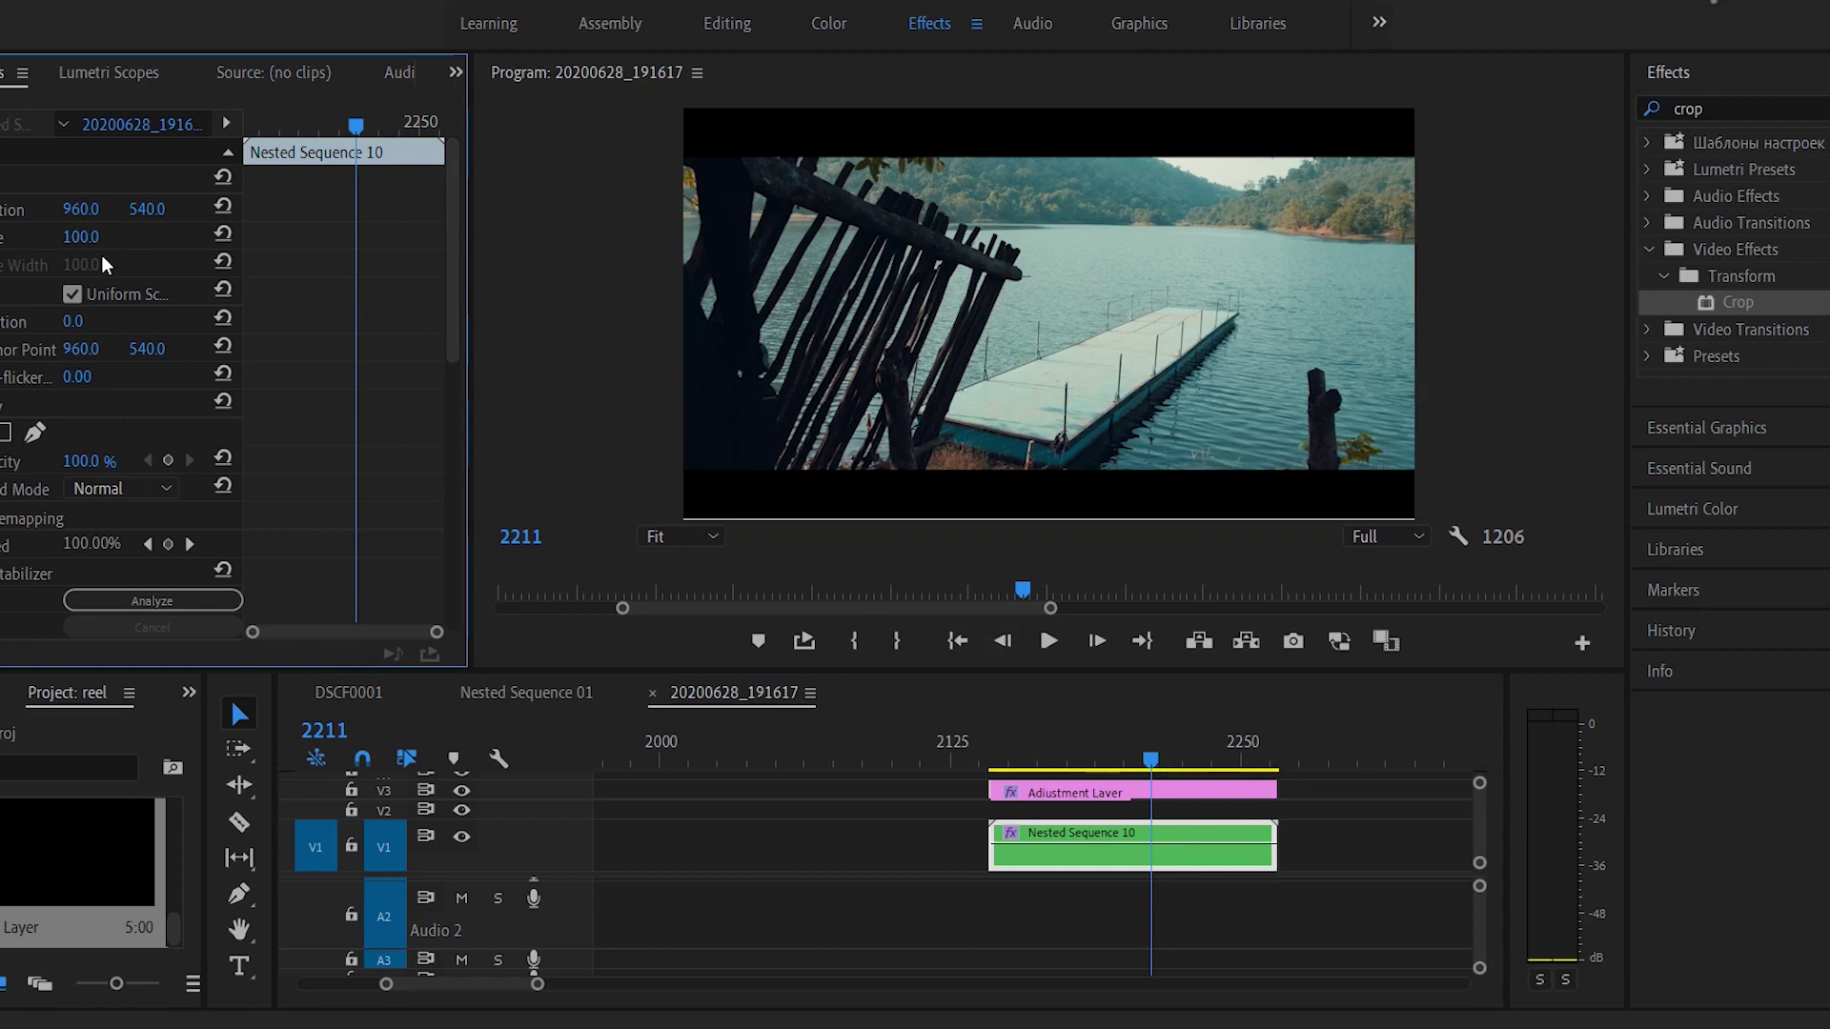
pyautogui.moveTo(147, 209)
pyautogui.mouseDown()
pyautogui.moveTo(92, 209)
pyautogui.moveTo(143, 211)
pyautogui.mouseUp()
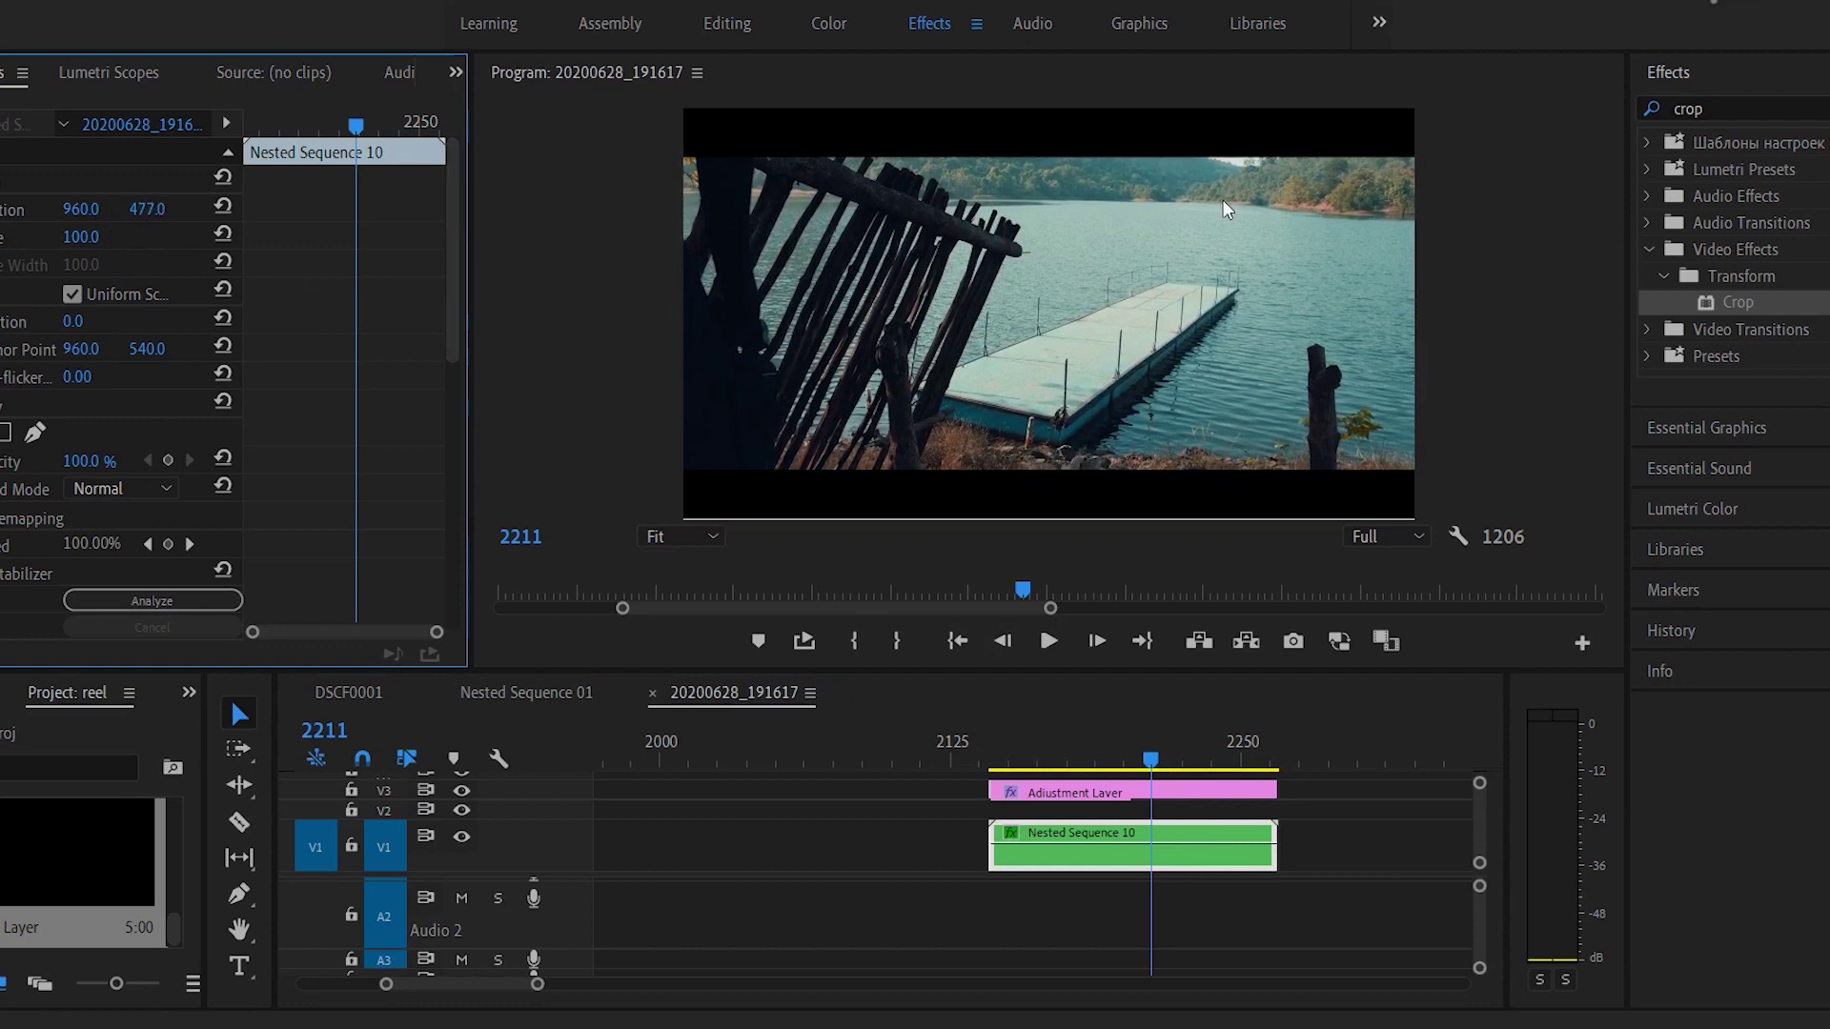
pyautogui.click(1010, 768)
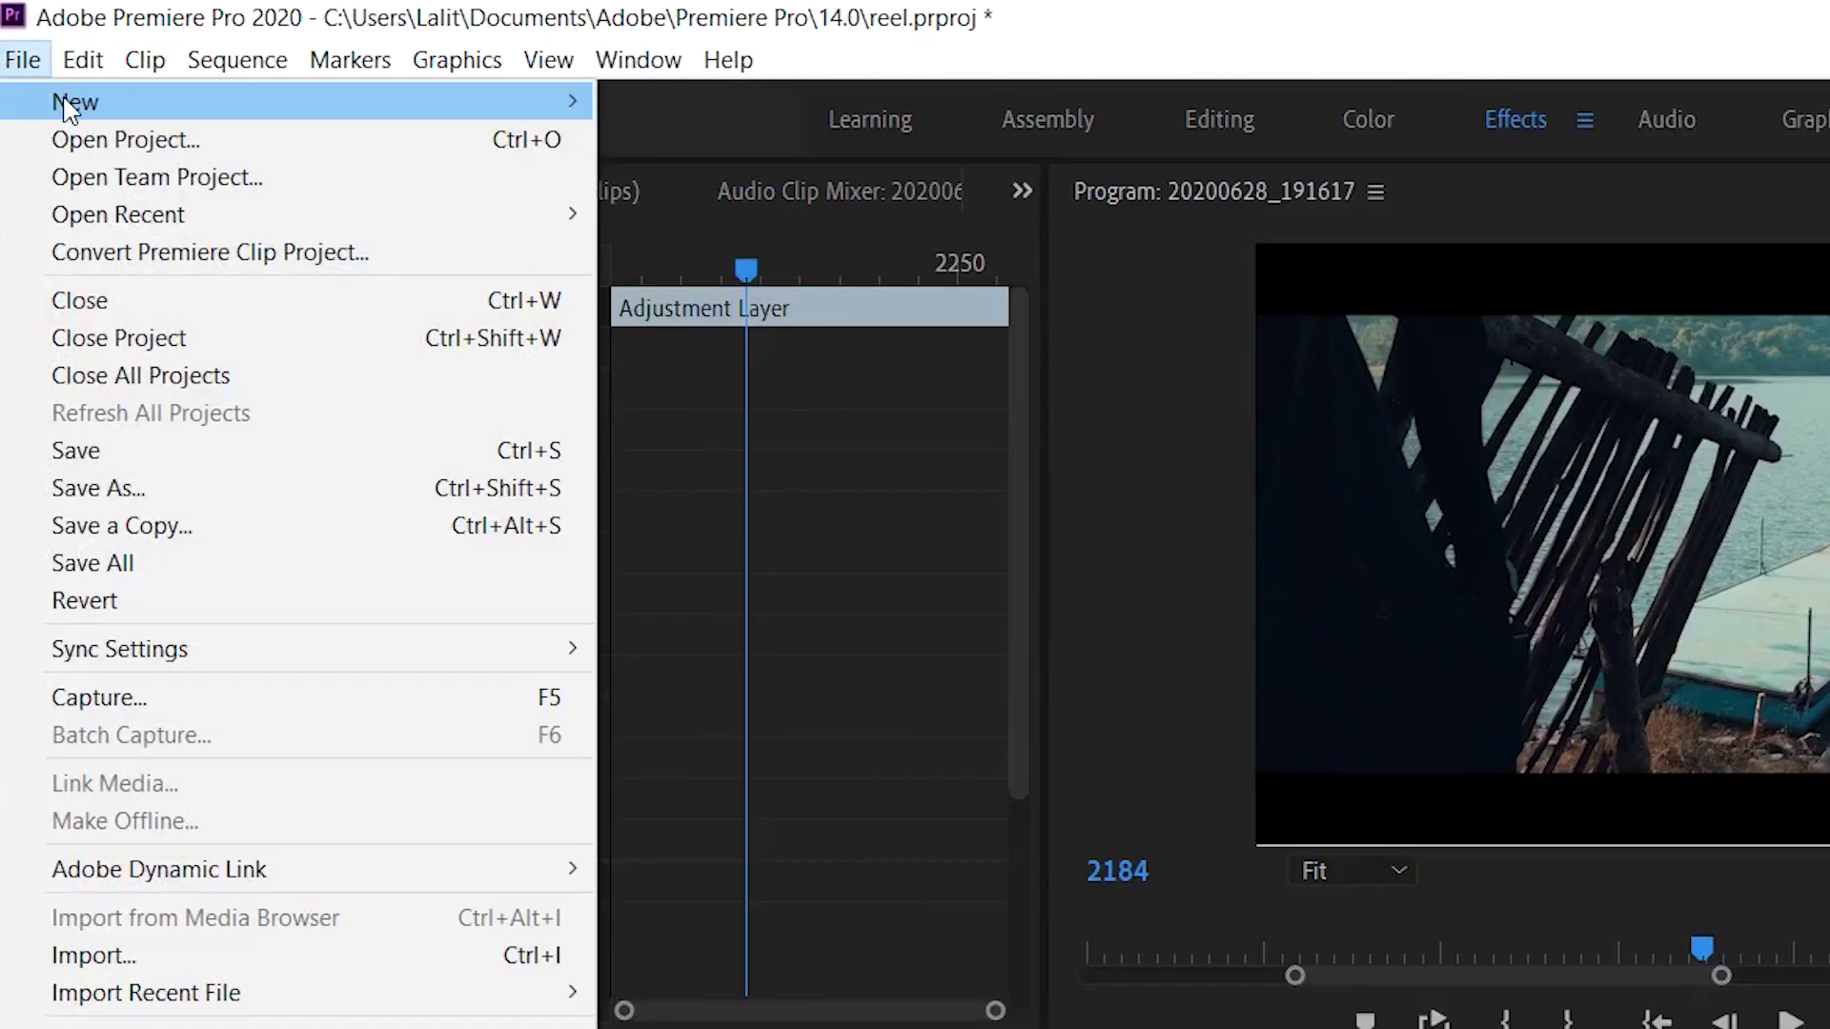
# Start a new Color Matte with 1920x1080 video settings.
pyautogui.moveTo(176, 103)
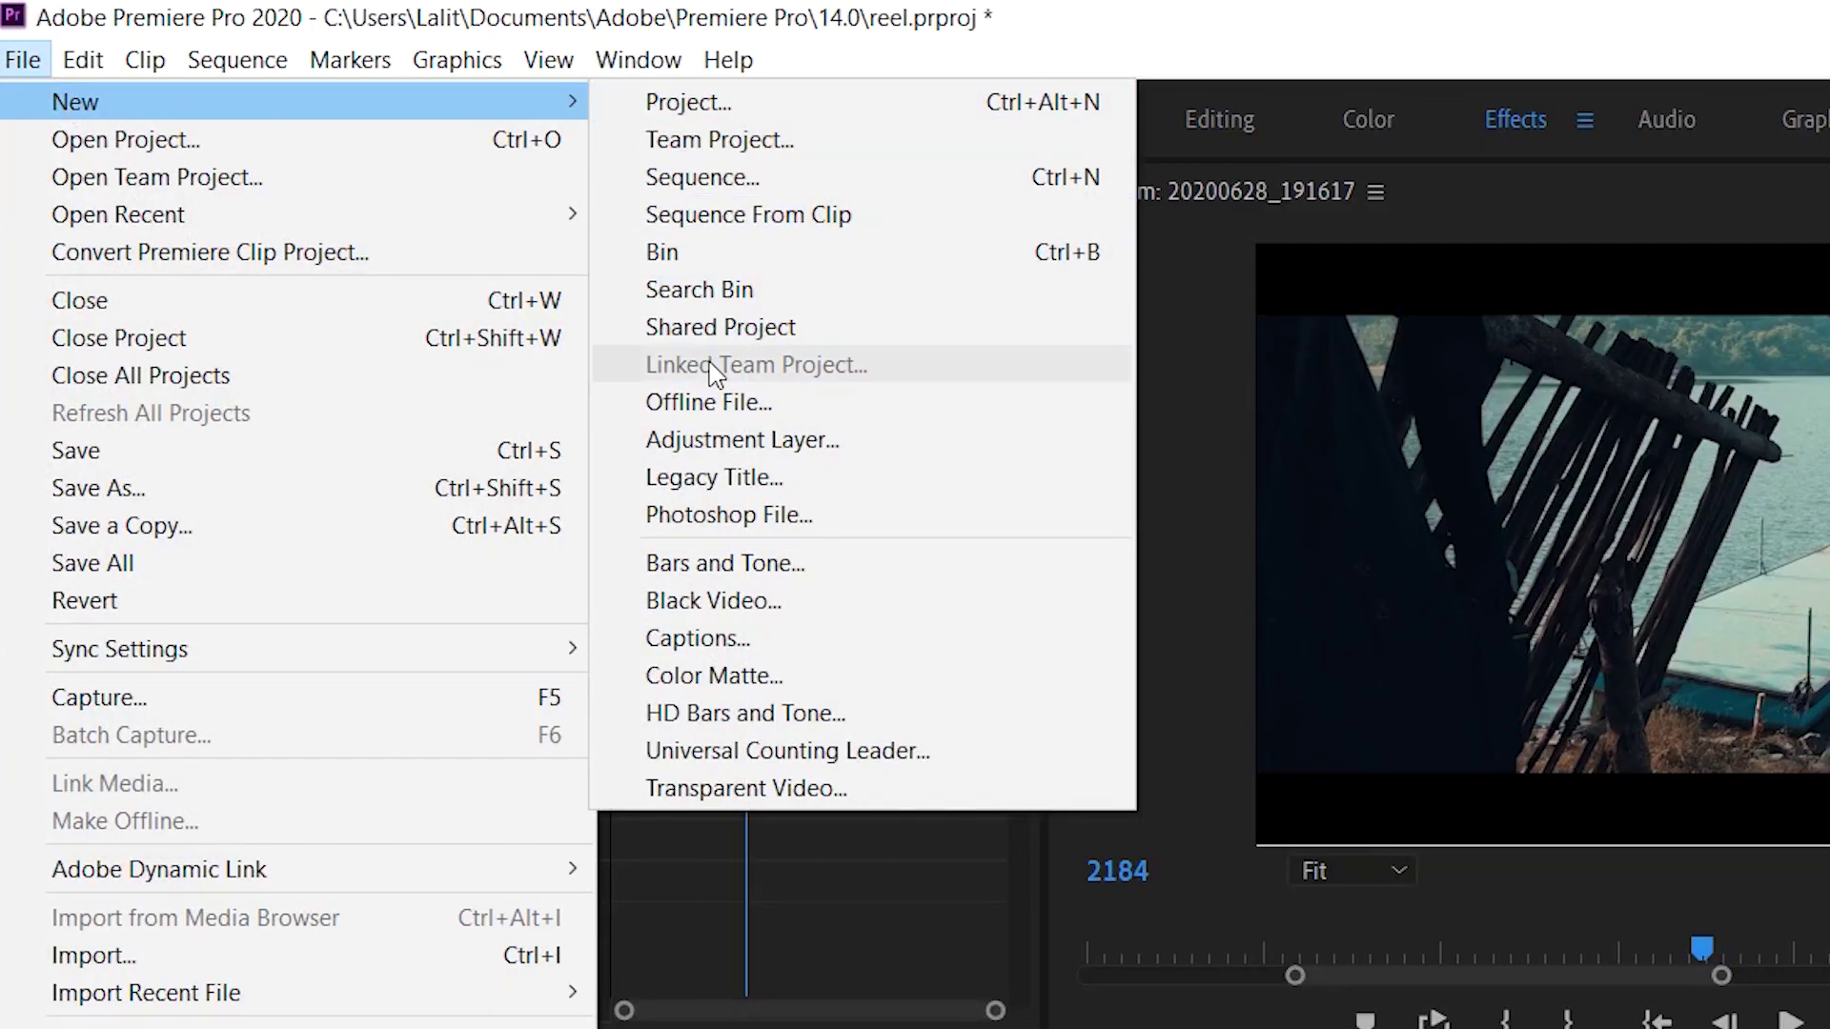
pyautogui.click(742, 677)
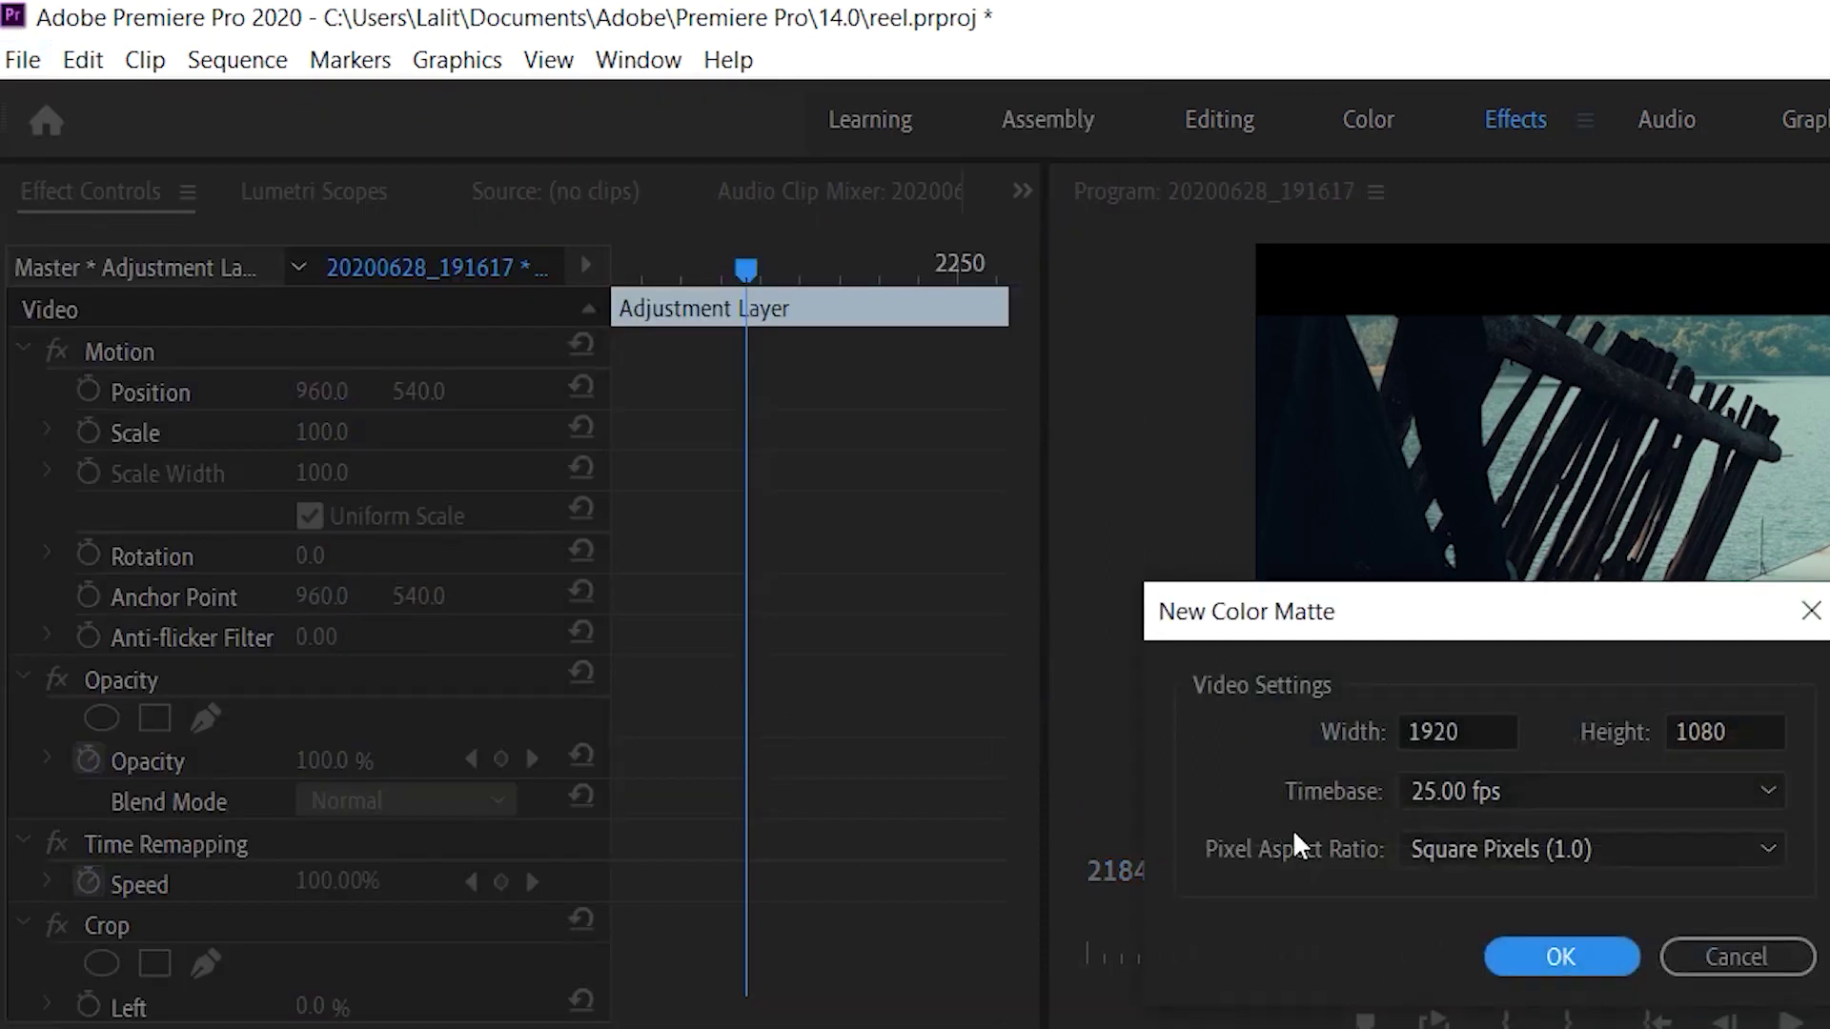
pyautogui.click(1553, 950)
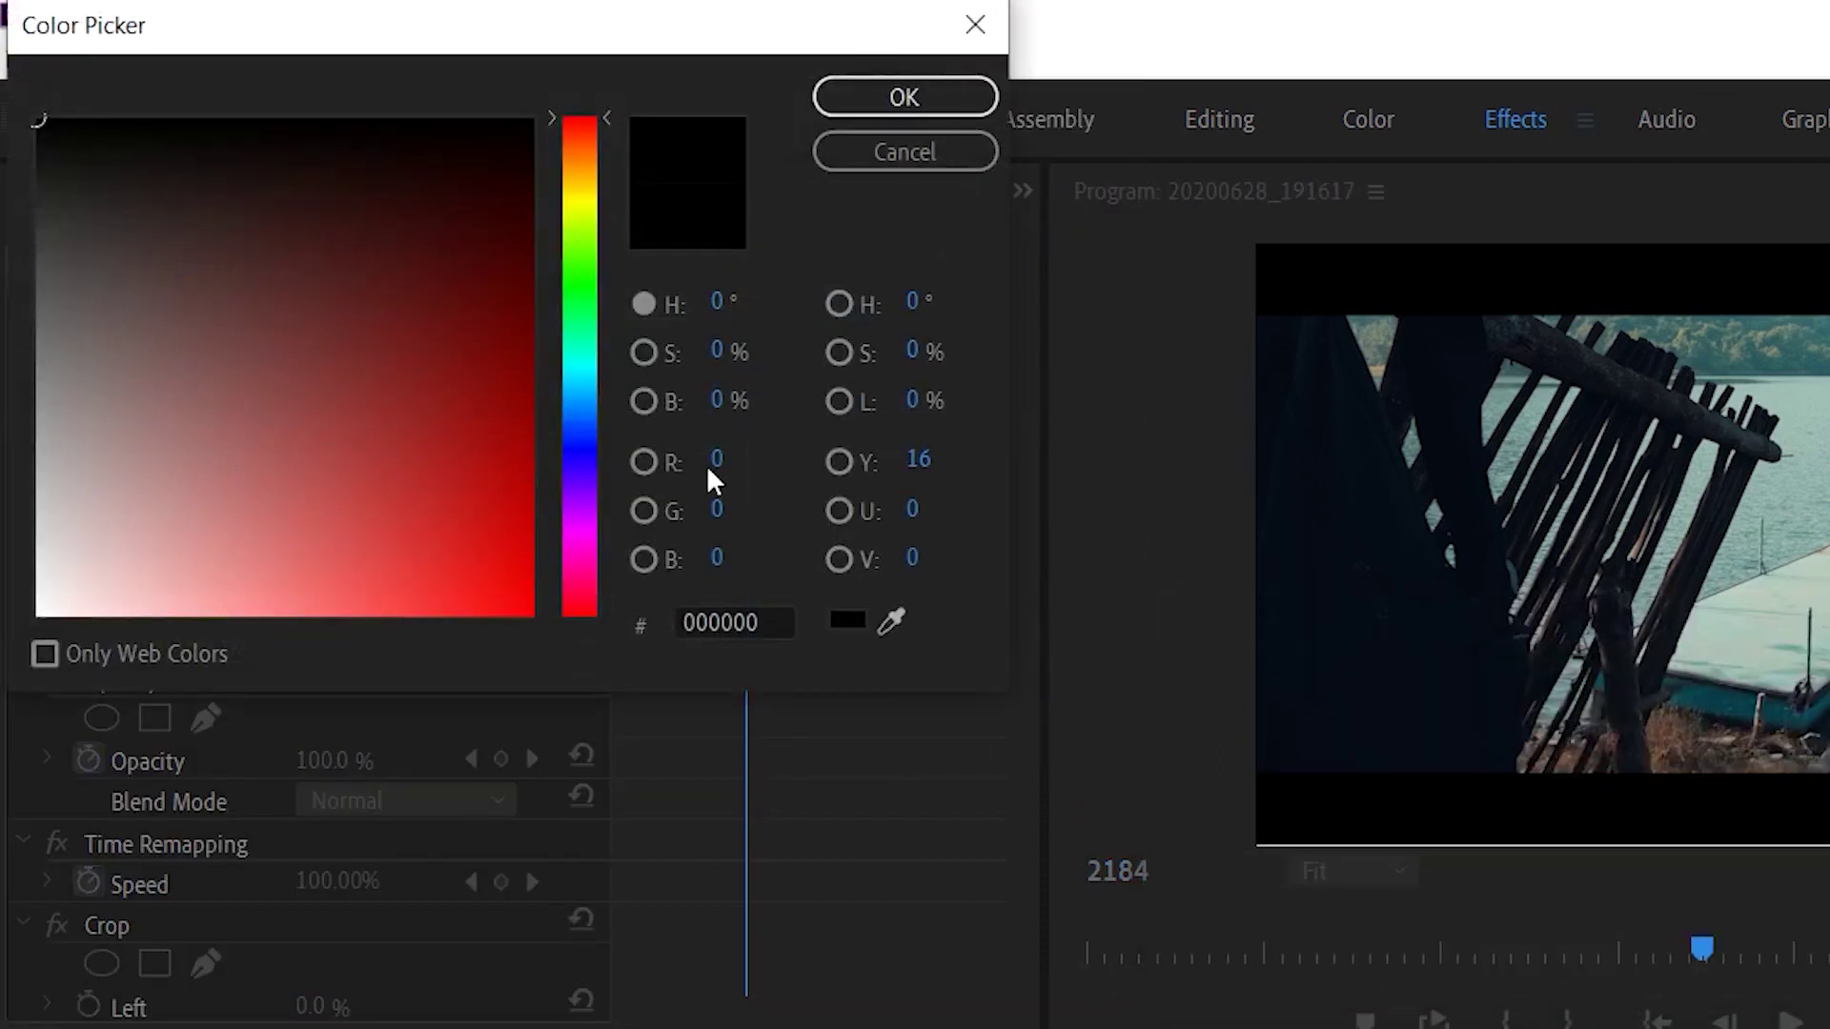
# Pick soft yellow hex D6CF79, keep the name Color Matte, and recheck the colour.
pyautogui.moveTo(575, 153); pyautogui.dragTo(576, 194)
pyautogui.moveTo(277, 601); pyautogui.dragTo(279, 518)
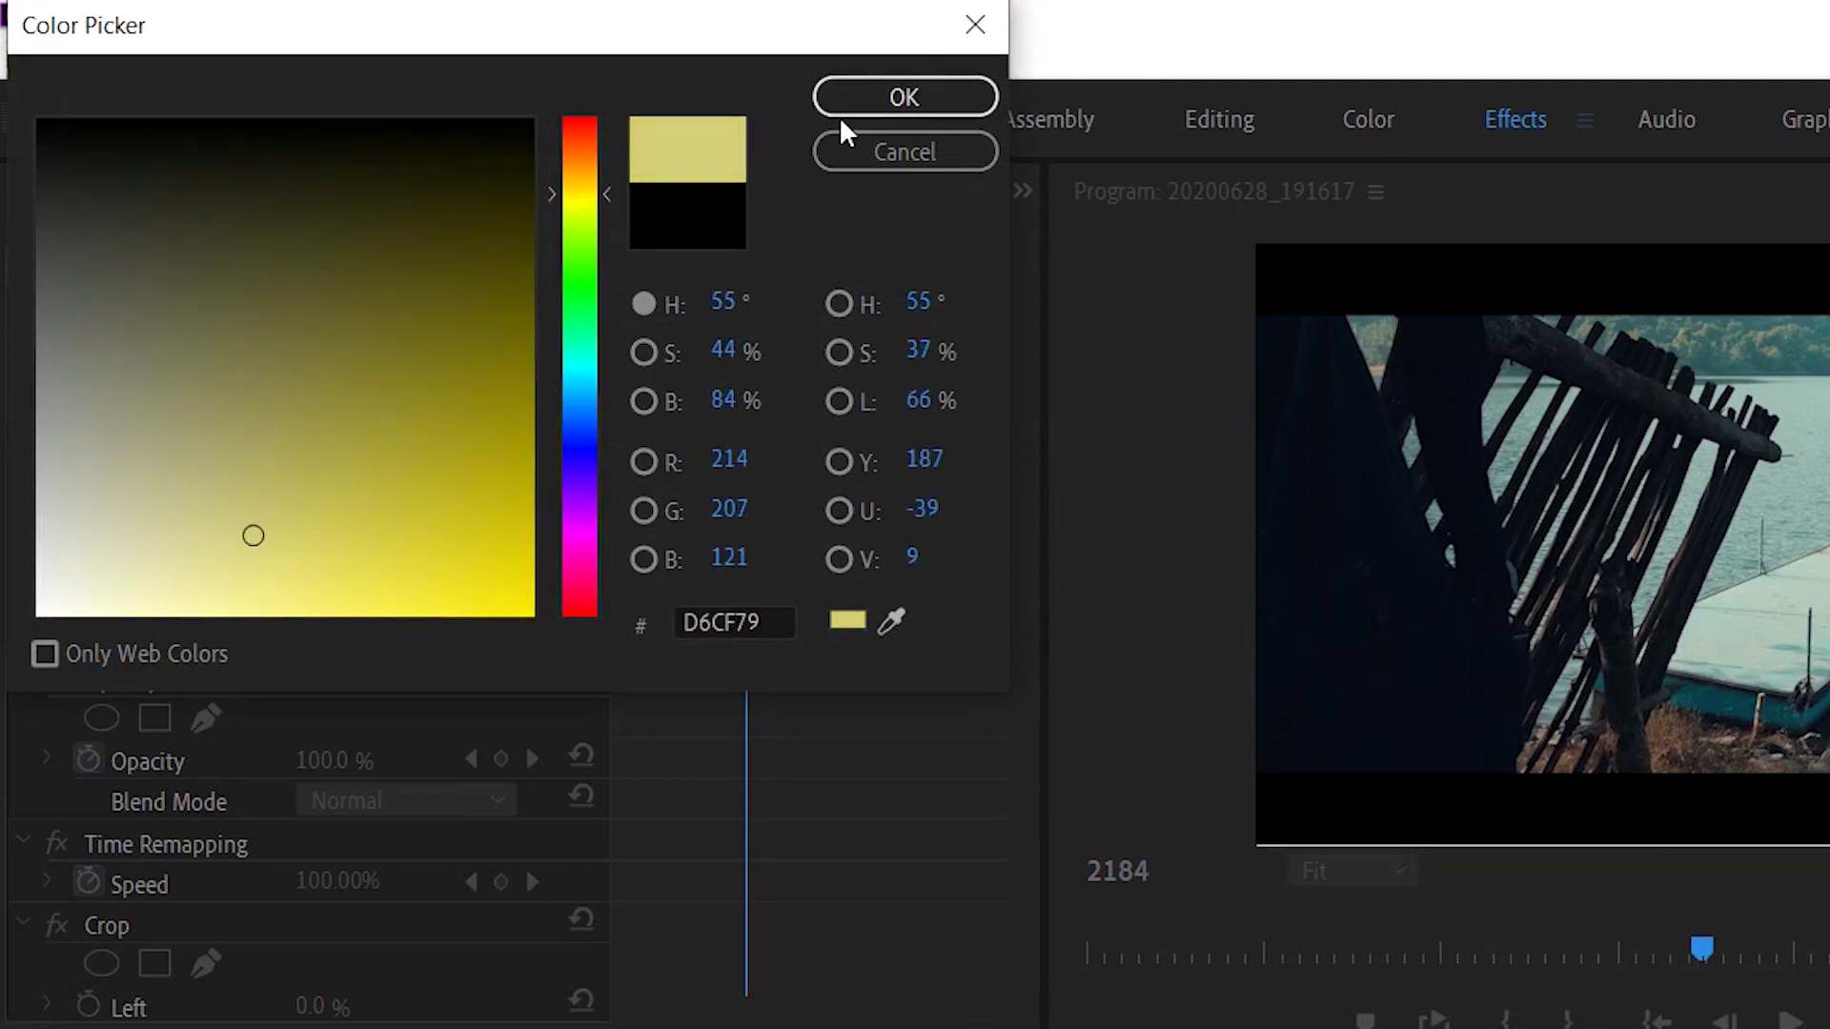
pyautogui.click(901, 95)
pyautogui.click(1351, 878)
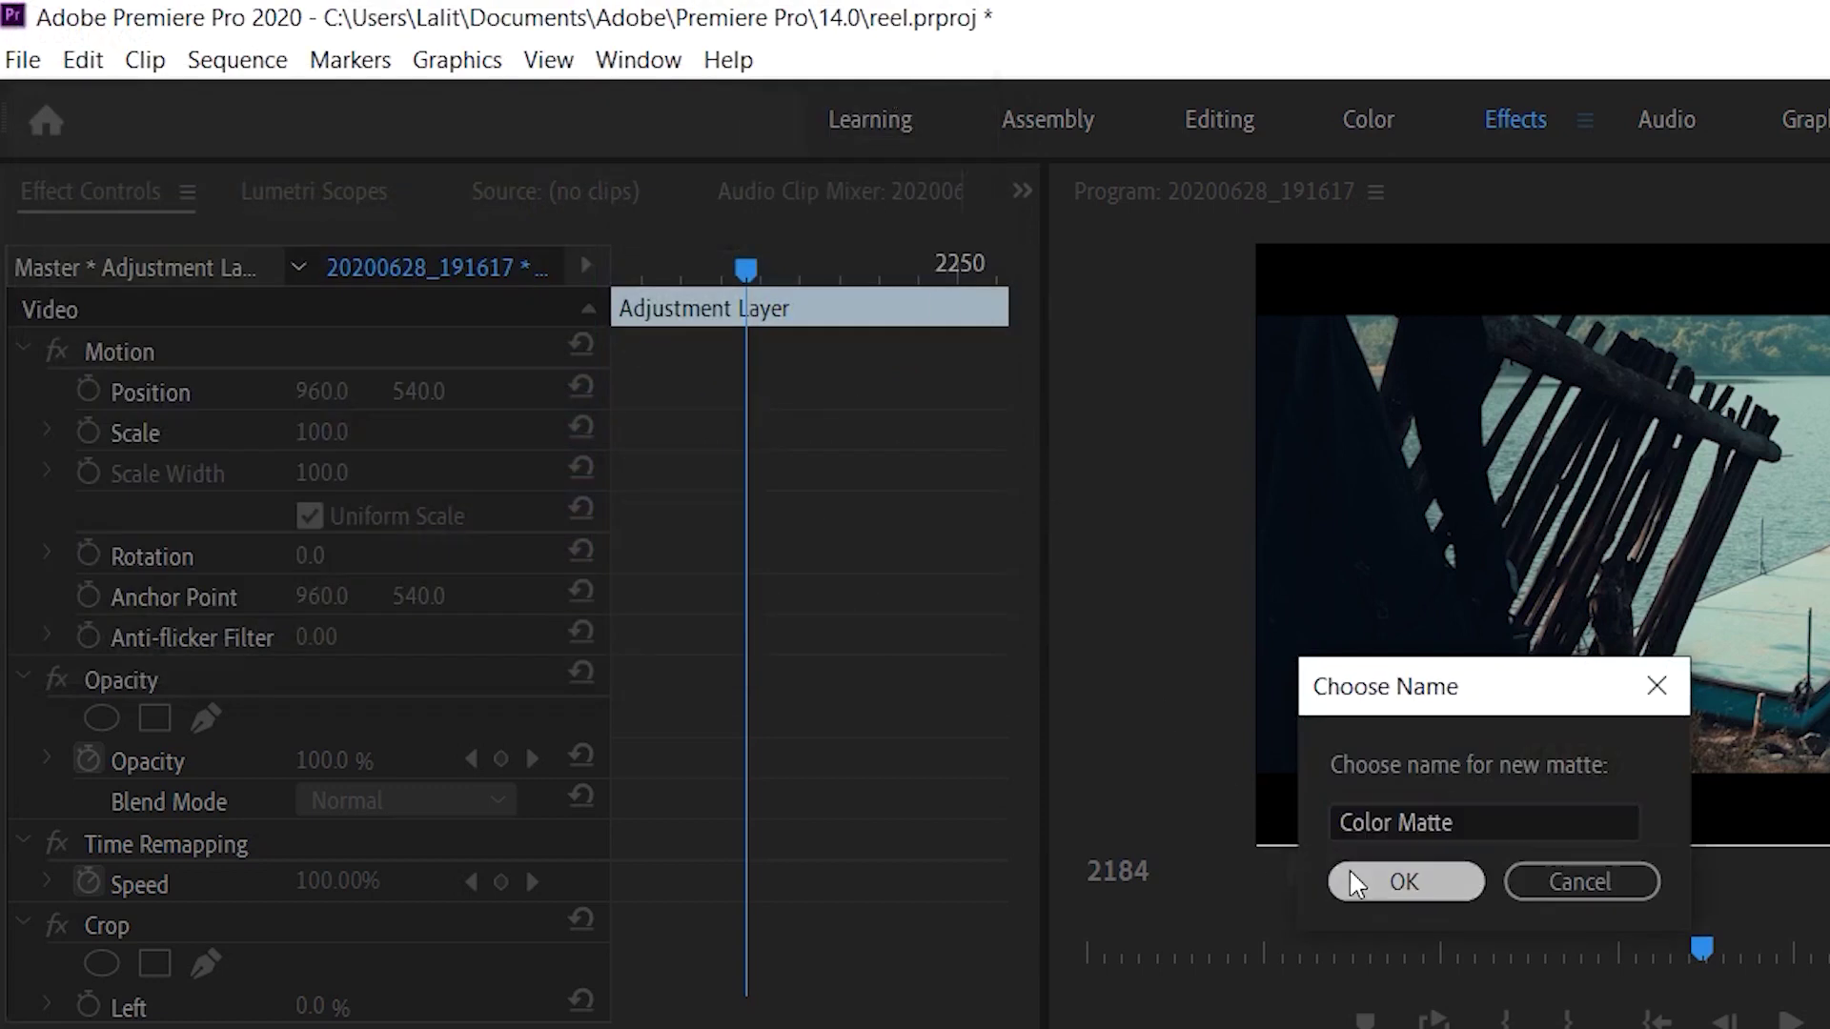
pyautogui.doubleClick(190, 753)
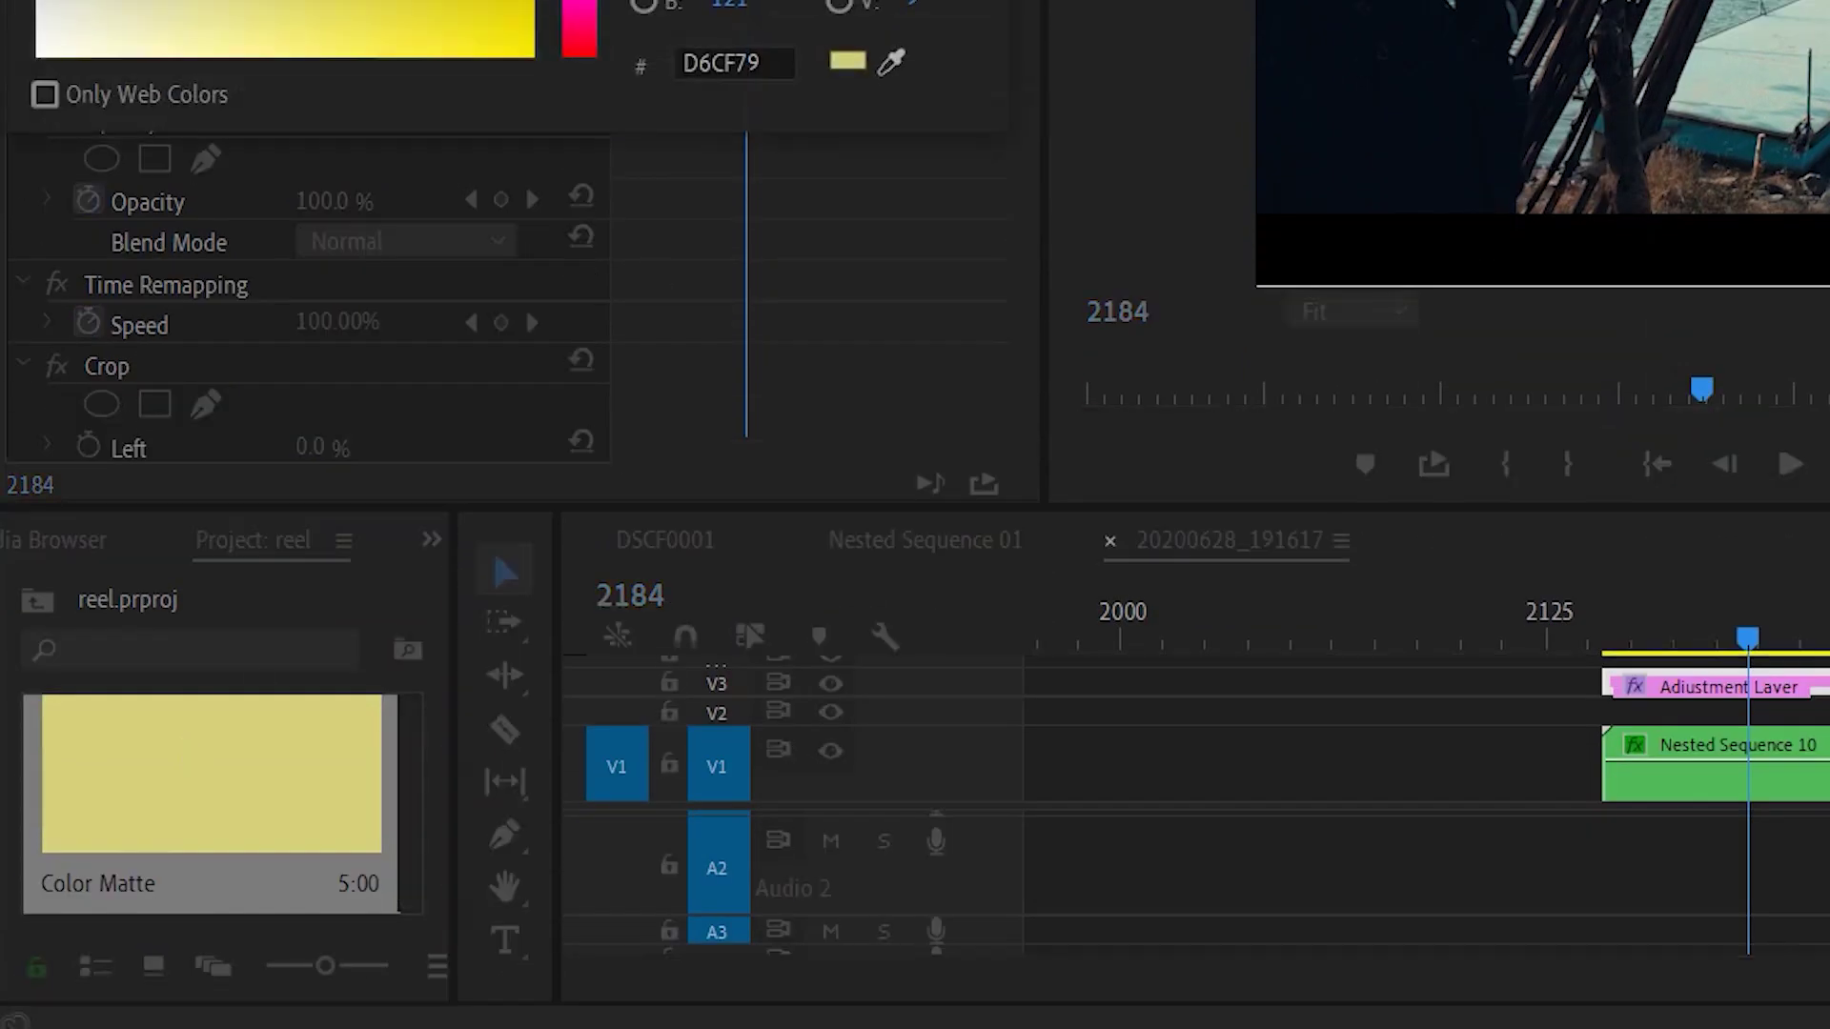
pyautogui.press('Escape')
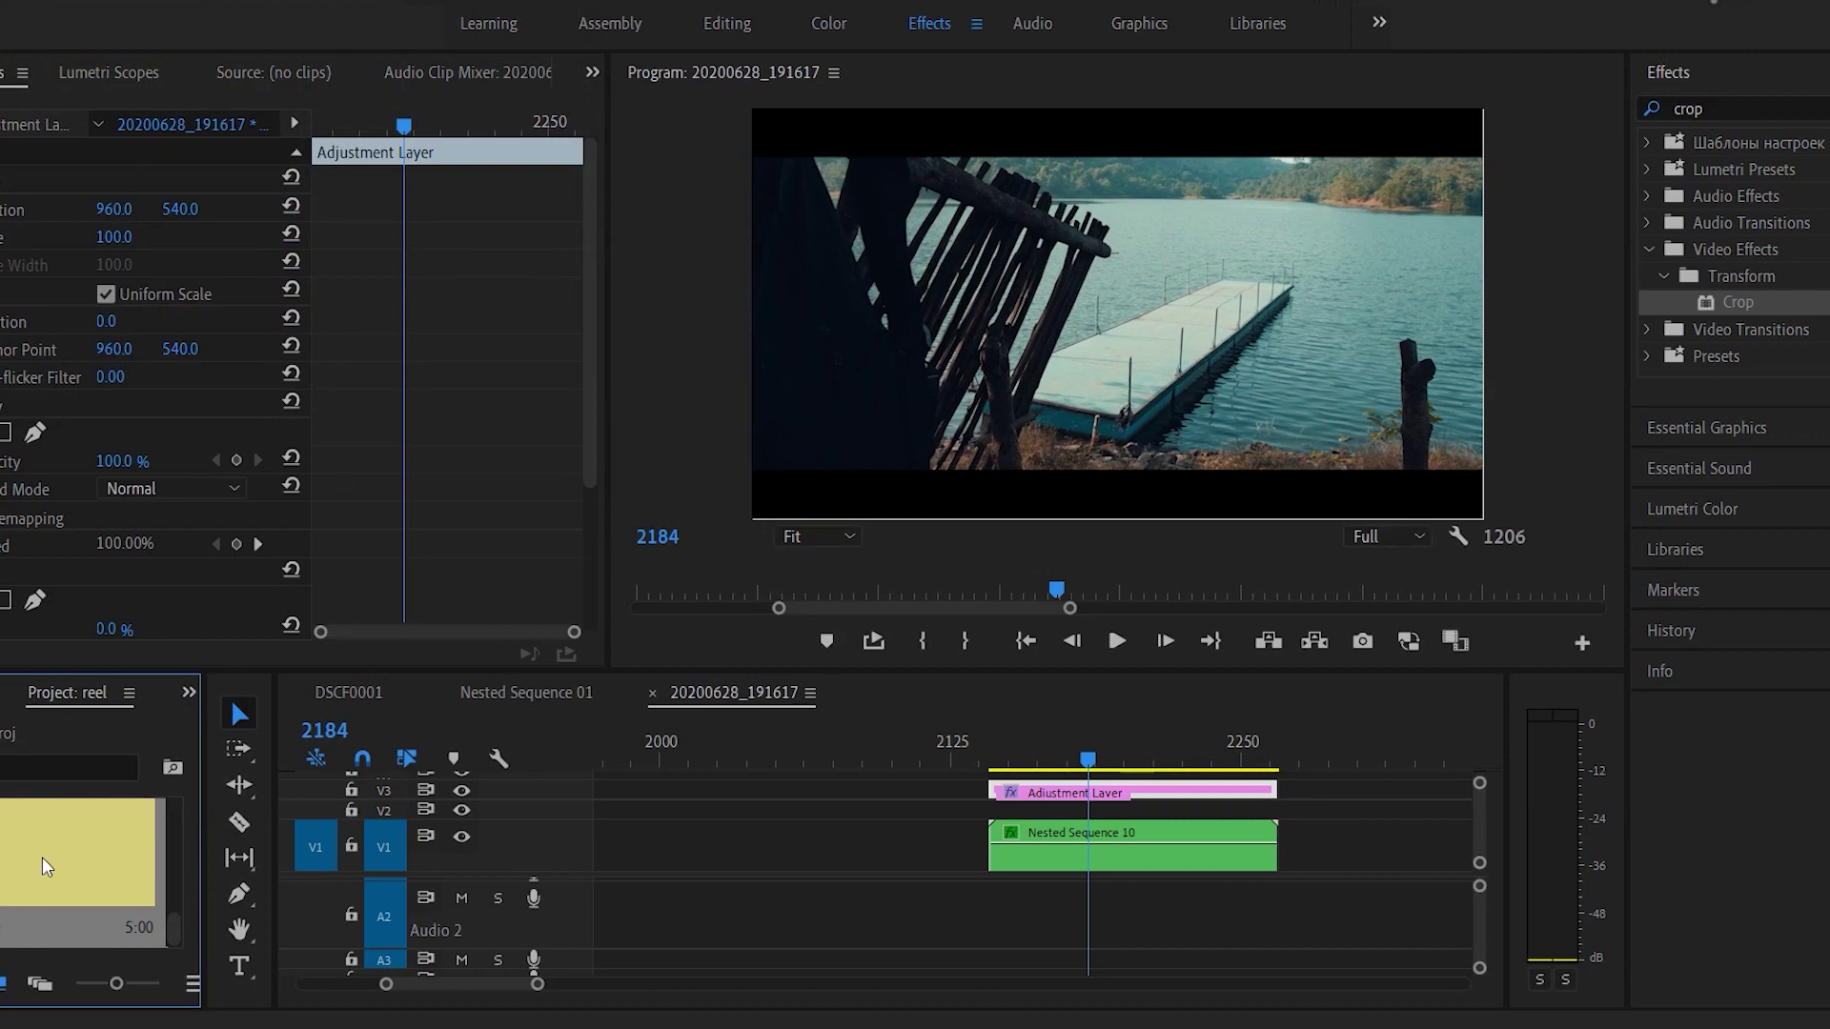
# Put Color Matte on V2 and draw an ellipse mask at the frame's top.
pyautogui.moveTo(225, 788); pyautogui.dragTo(1285, 691)
pyautogui.moveTo(774, 794); pyautogui.dragTo(1006, 812)
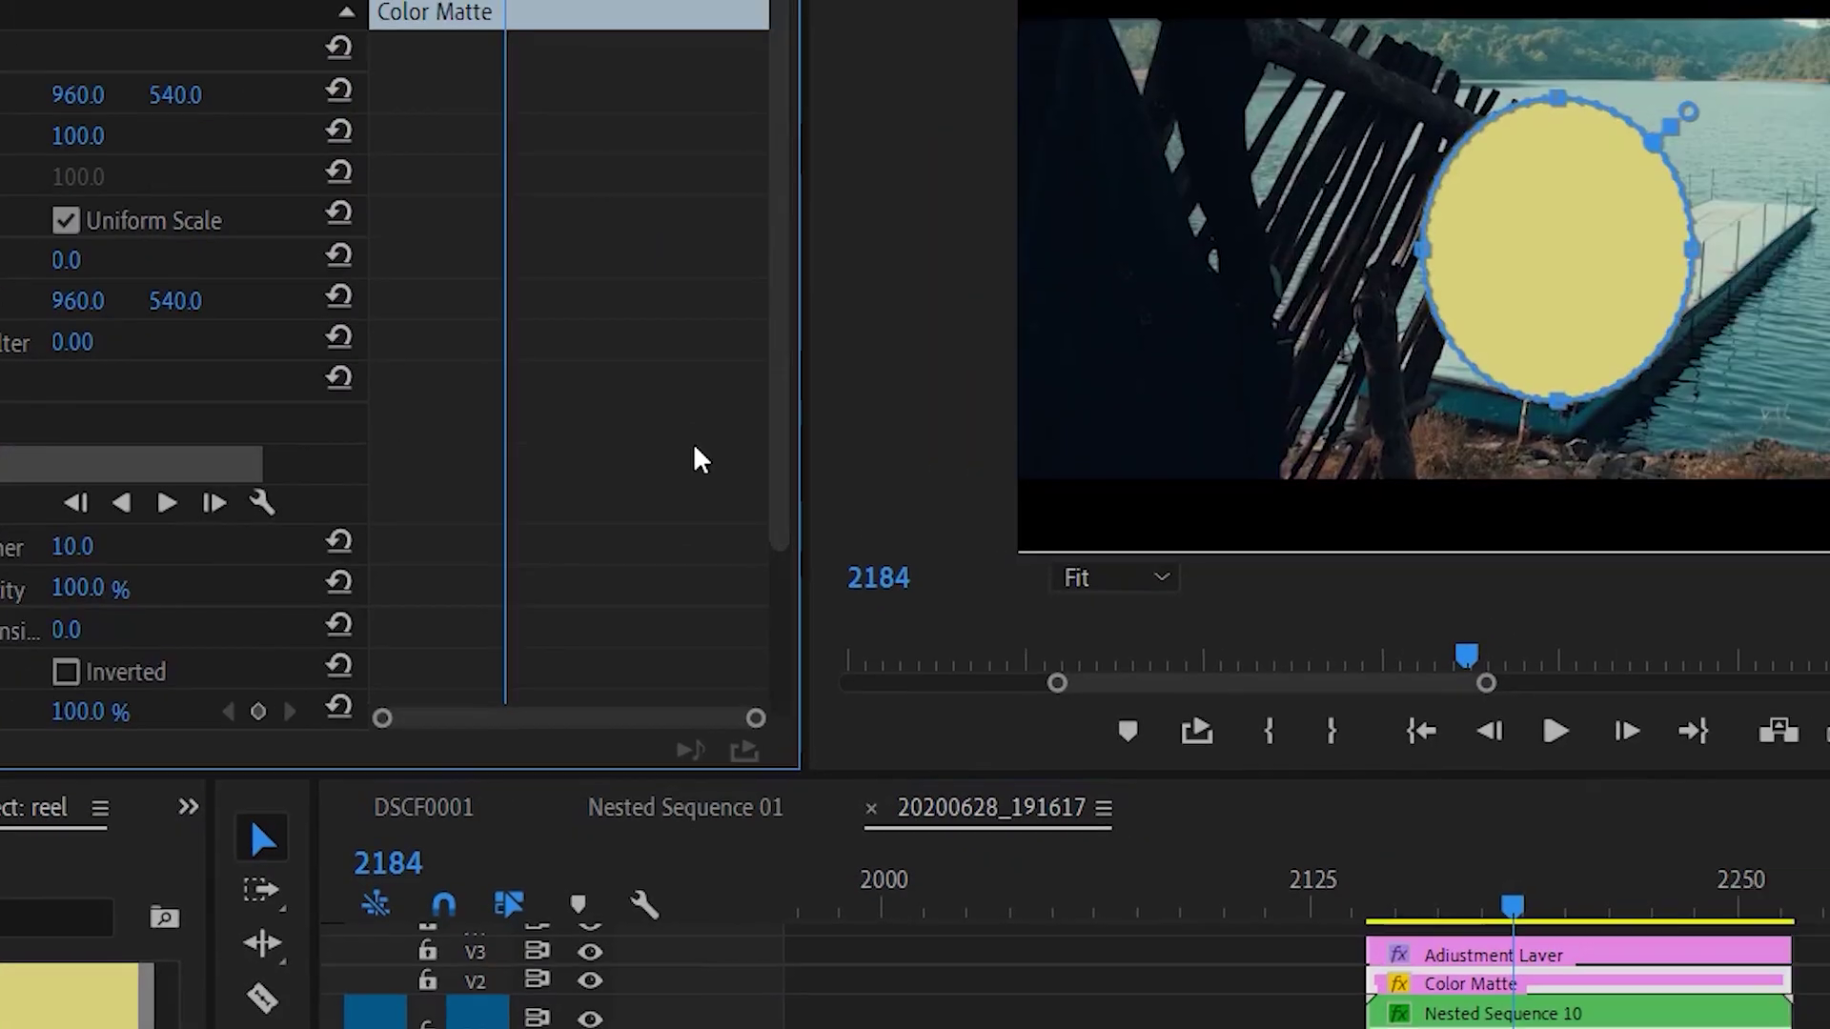
pyautogui.moveTo(1815, 206); pyautogui.dragTo(1829, 179)
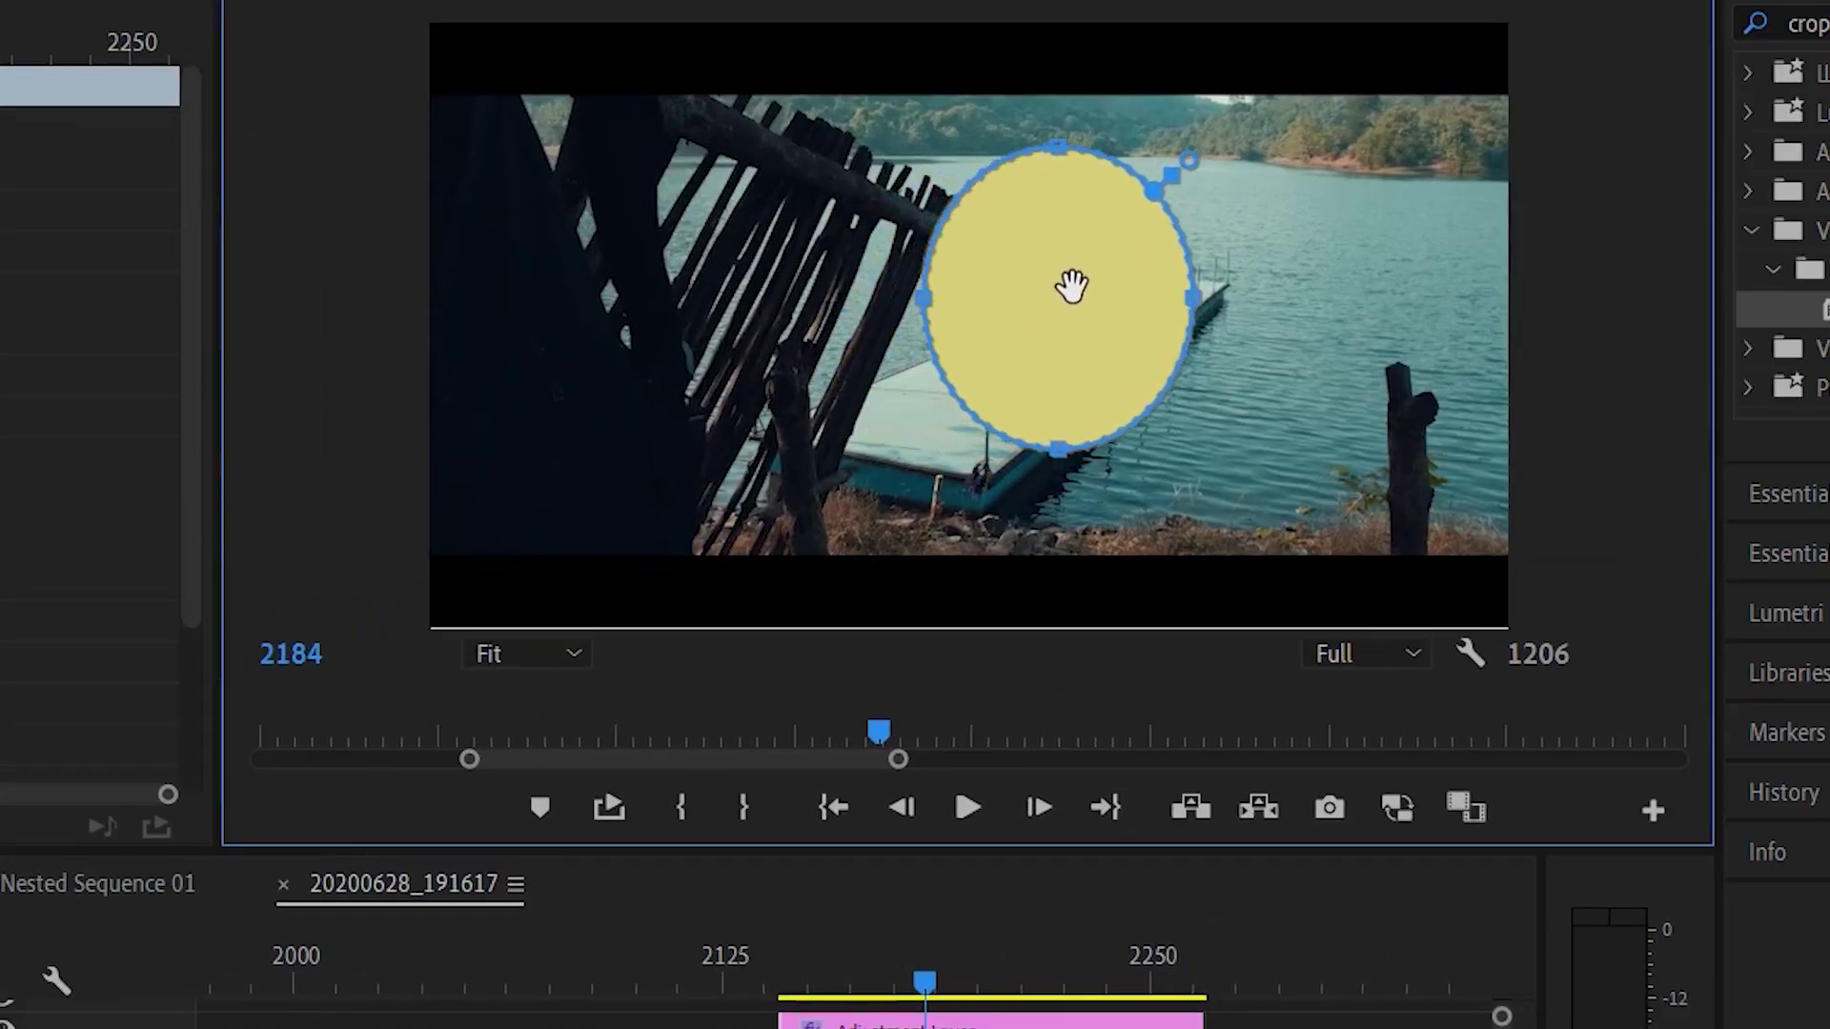
pyautogui.moveTo(1072, 286); pyautogui.dragTo(1106, 67)
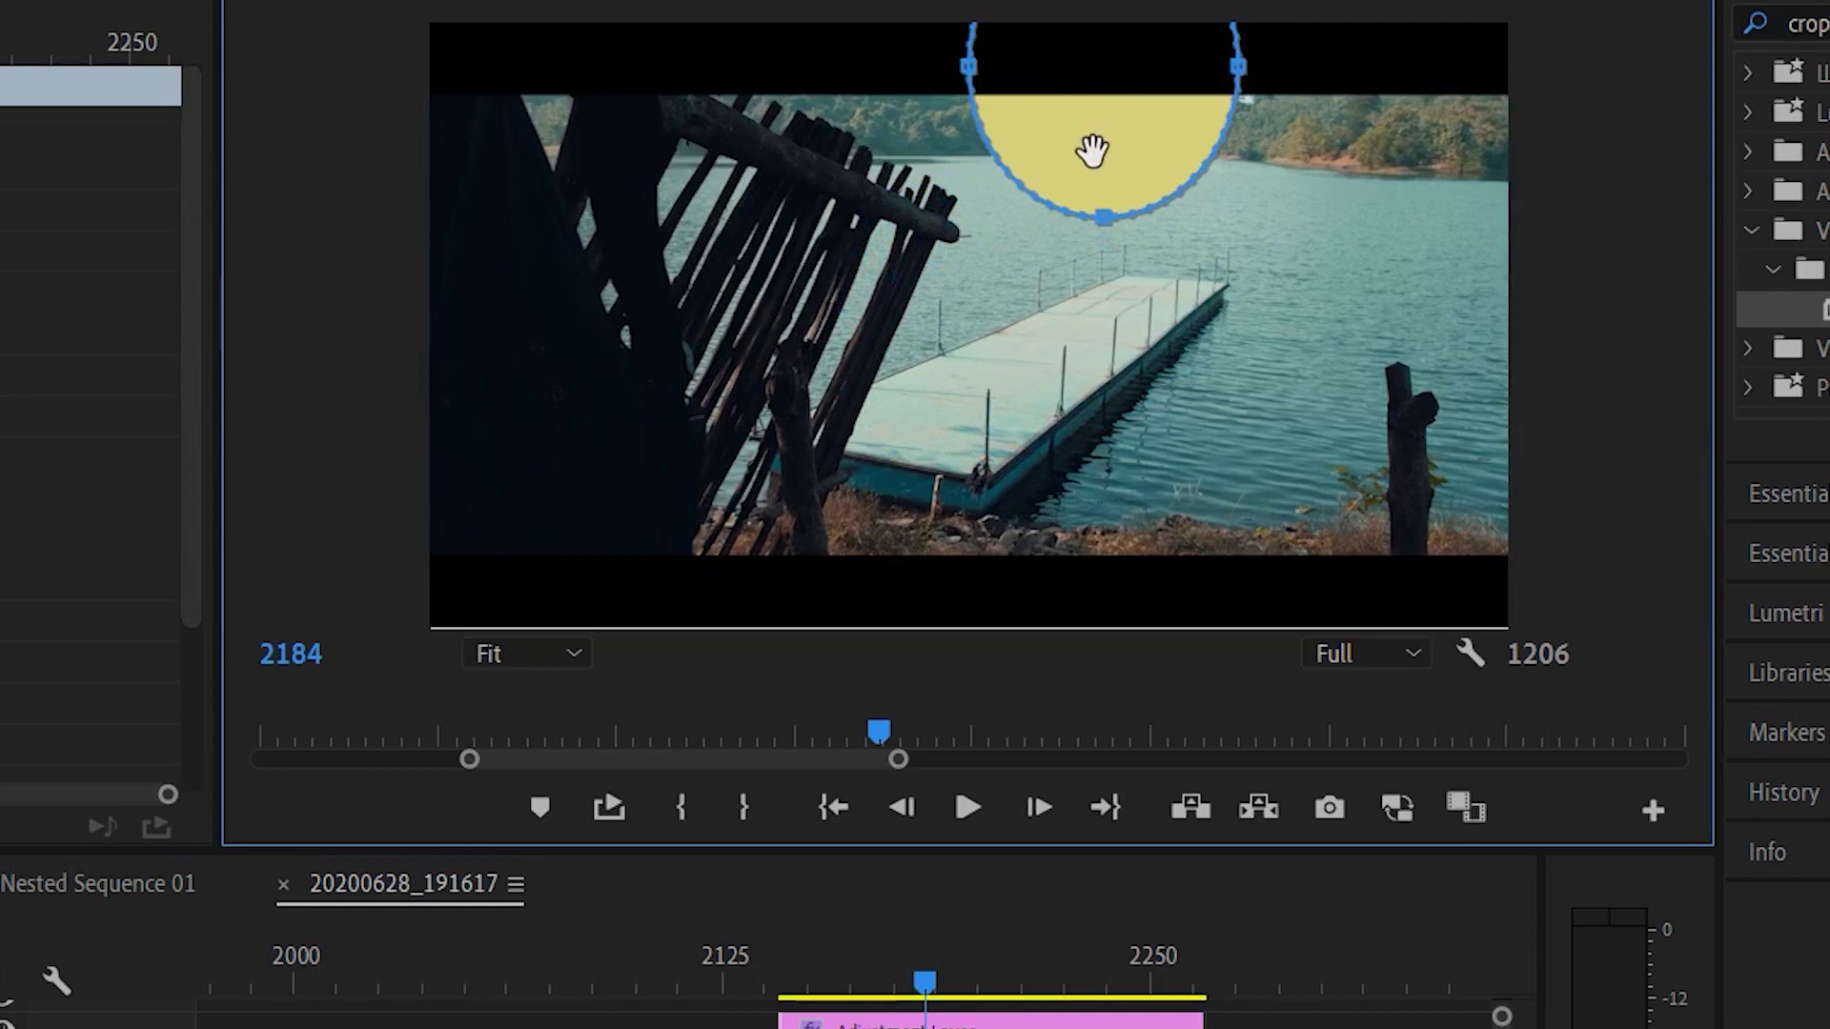
pyautogui.moveTo(1092, 150); pyautogui.dragTo(1114, 143)
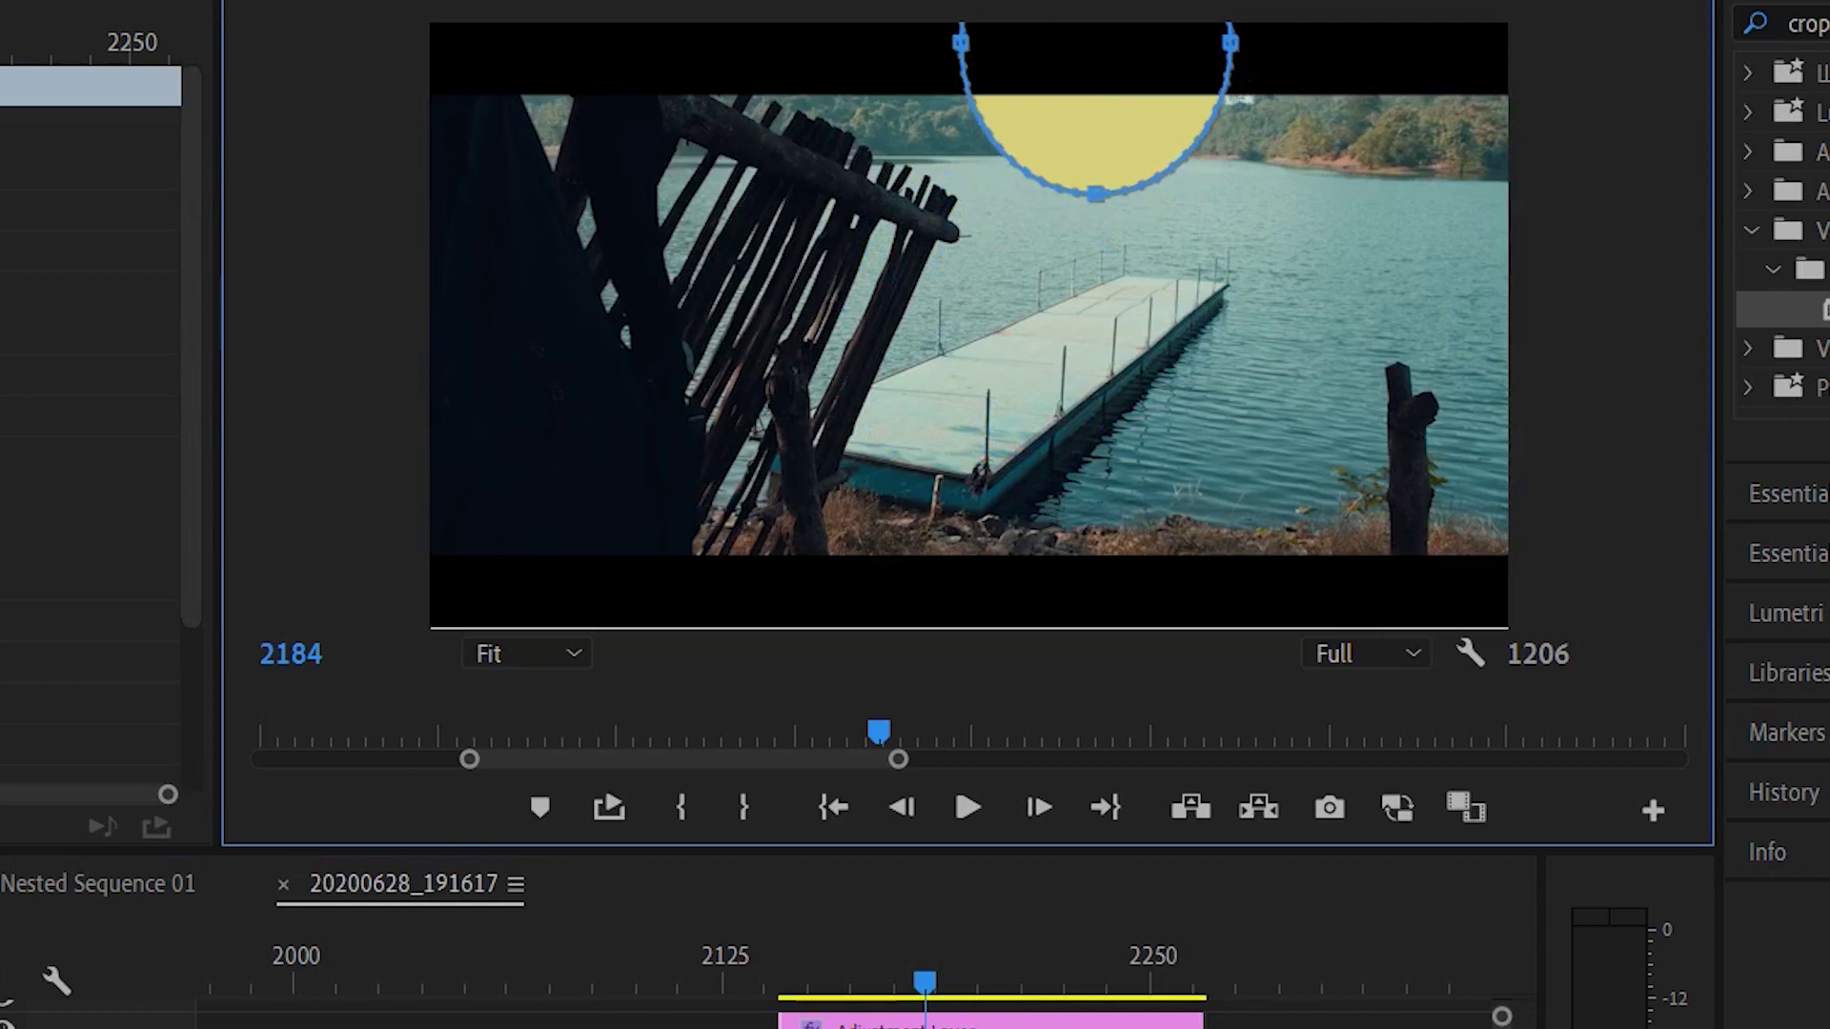
pyautogui.hotkey('shift', '5')
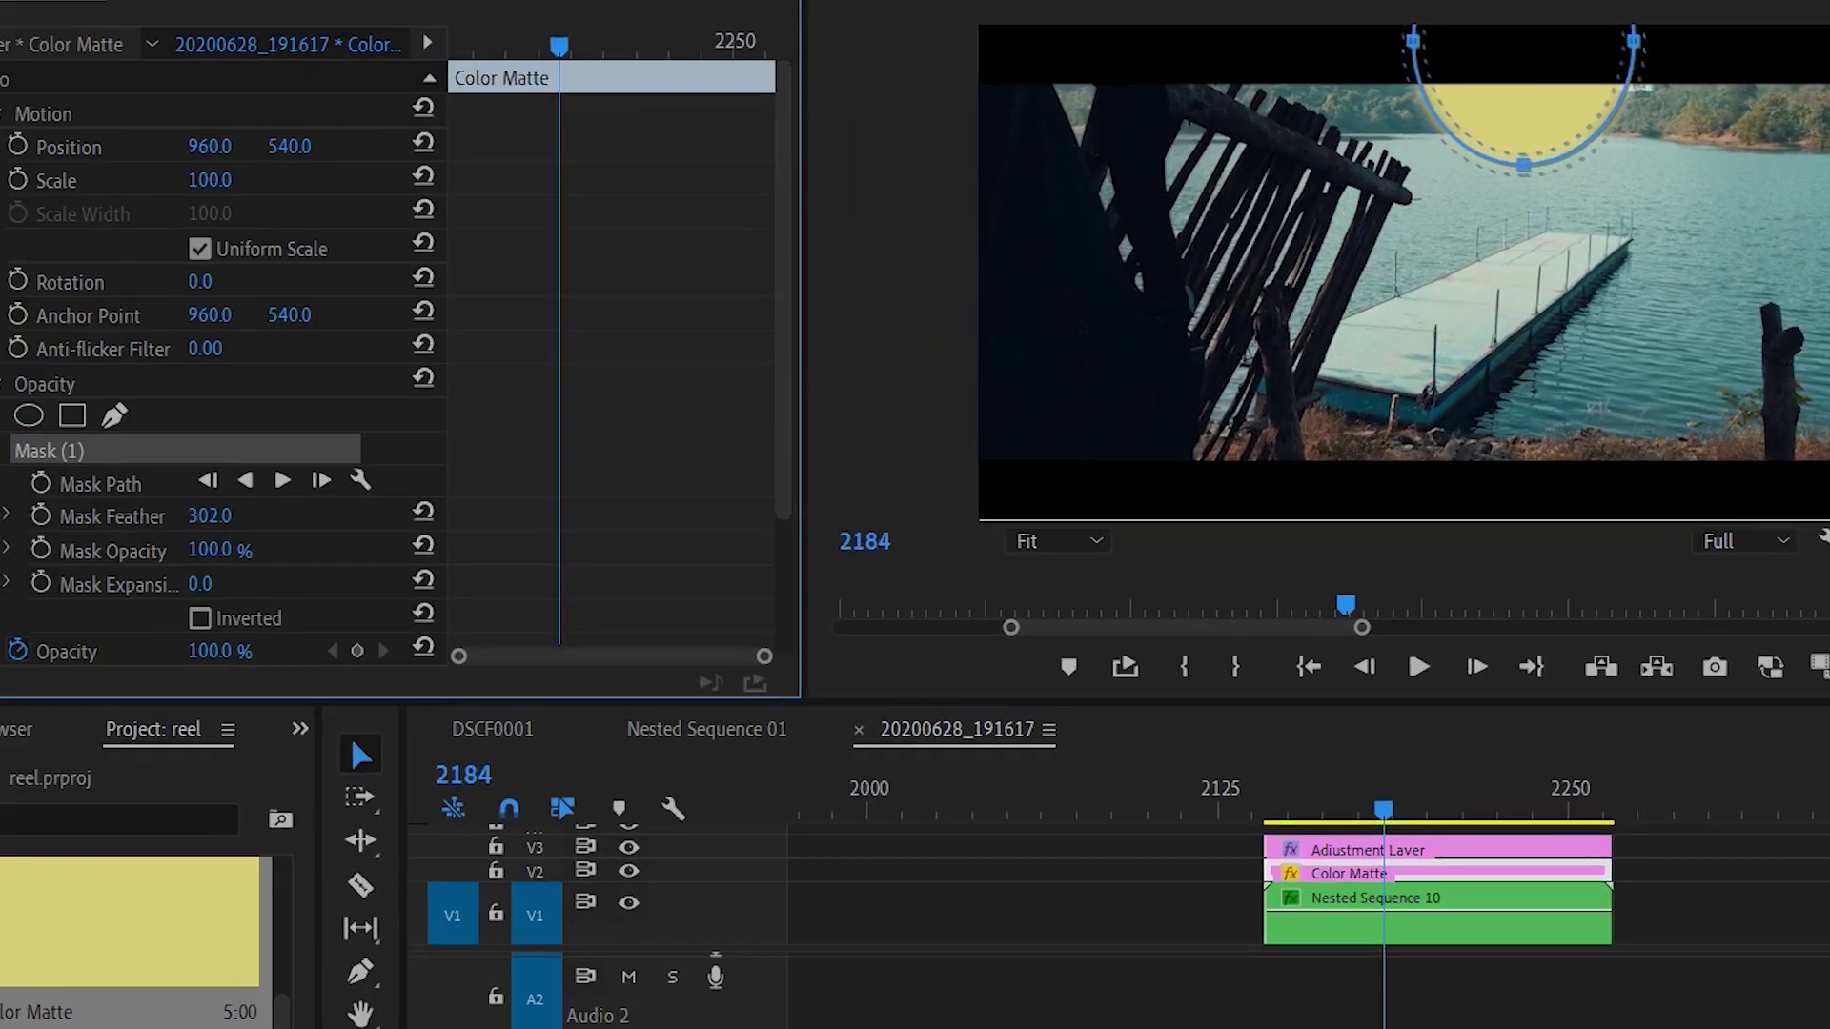
# Feather the mask to 634 and expand it to 284.
pyautogui.moveTo(200, 516); pyautogui.dragTo(248, 516)
pyautogui.scroll(-1, 203, 583)
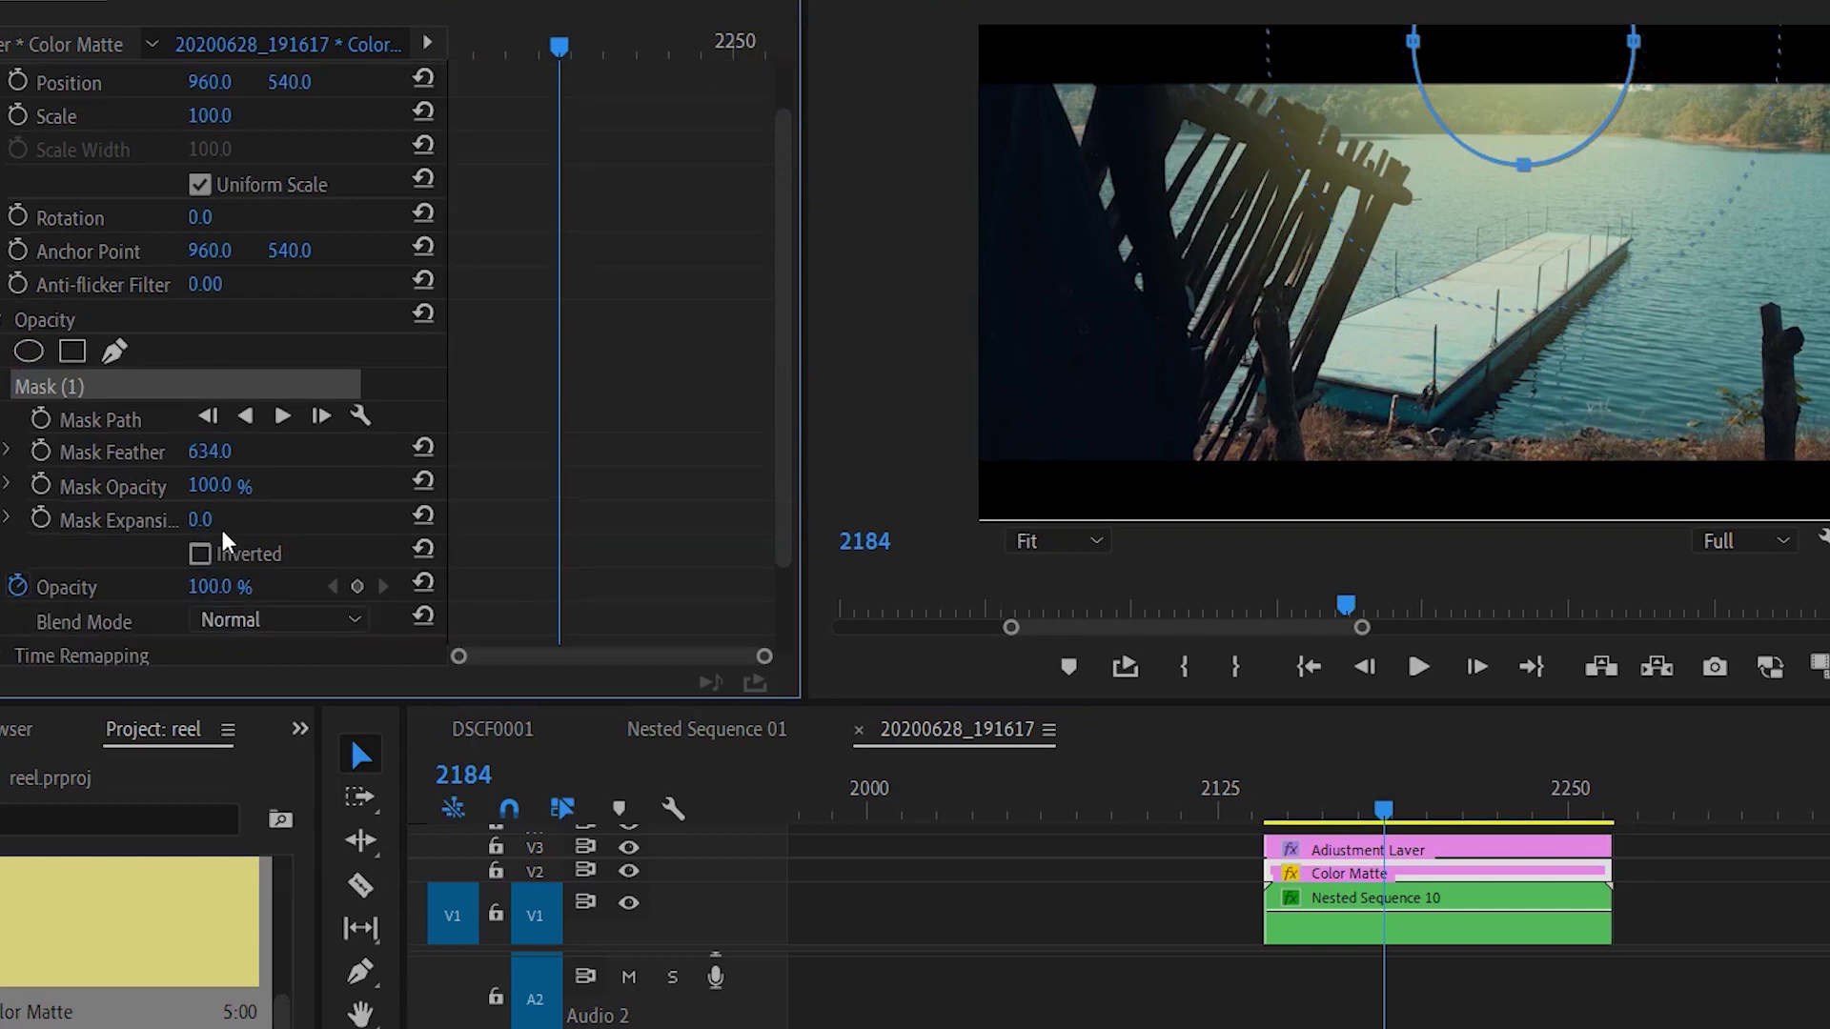
pyautogui.moveTo(202, 519)
pyautogui.mouseDown()
pyautogui.moveTo(328, 519)
pyautogui.moveTo(238, 519)
pyautogui.mouseUp()
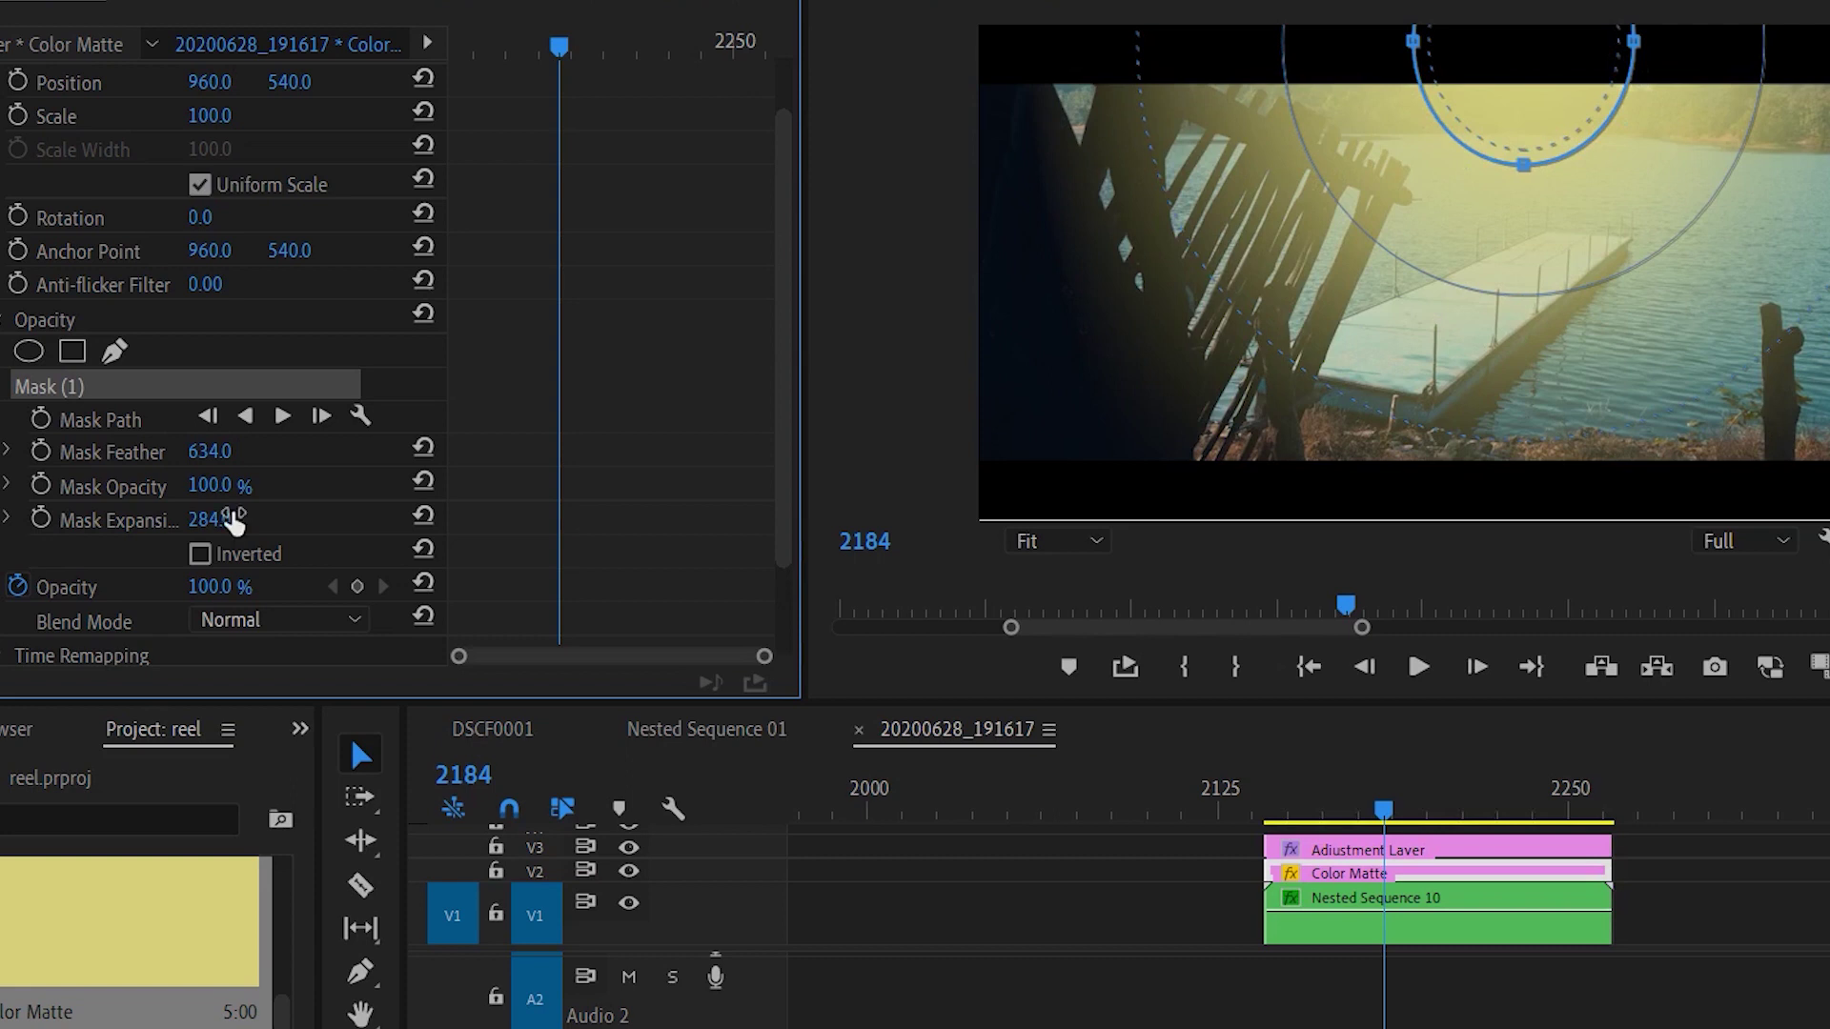
pyautogui.scroll(-1, 229, 526)
pyautogui.scroll(-1, 229, 527)
pyautogui.scroll(-1, 229, 555)
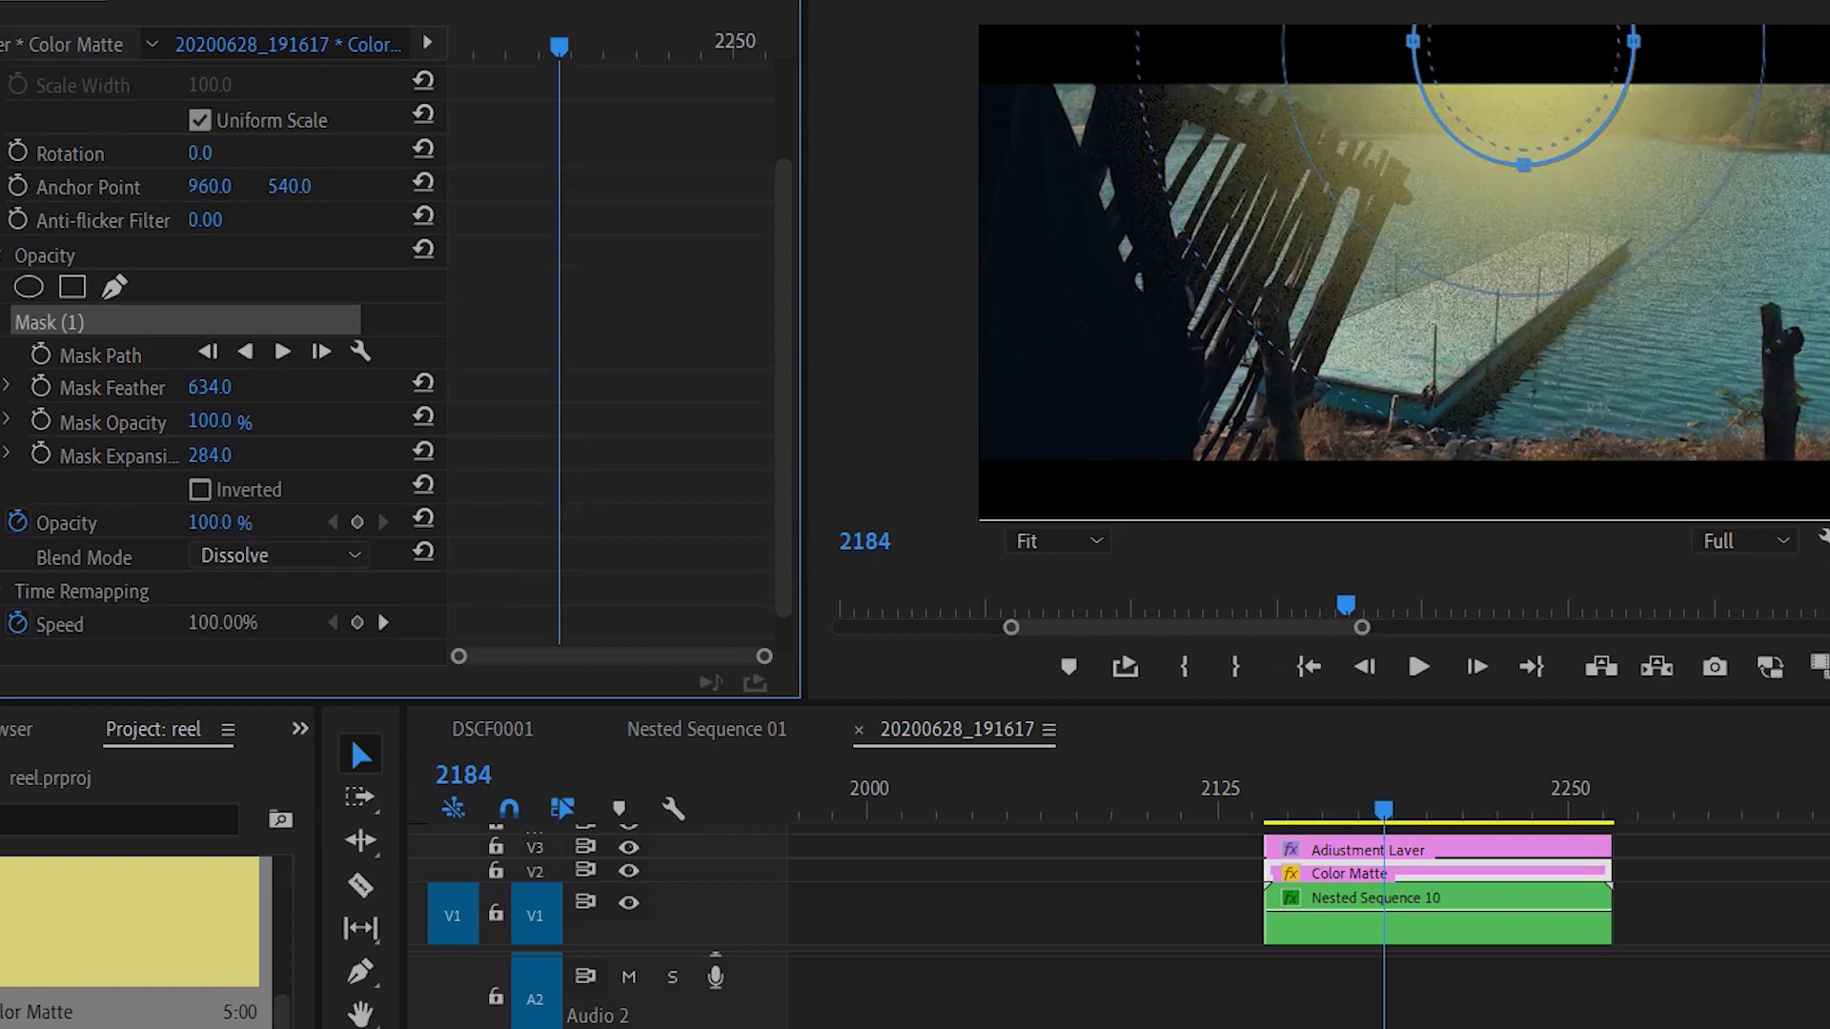
# Set the matte to 15% opacity with Screen blend mode, then preview the glow.
pyautogui.click(231, 521)
pyautogui.hotkey('ctrl', 'z')
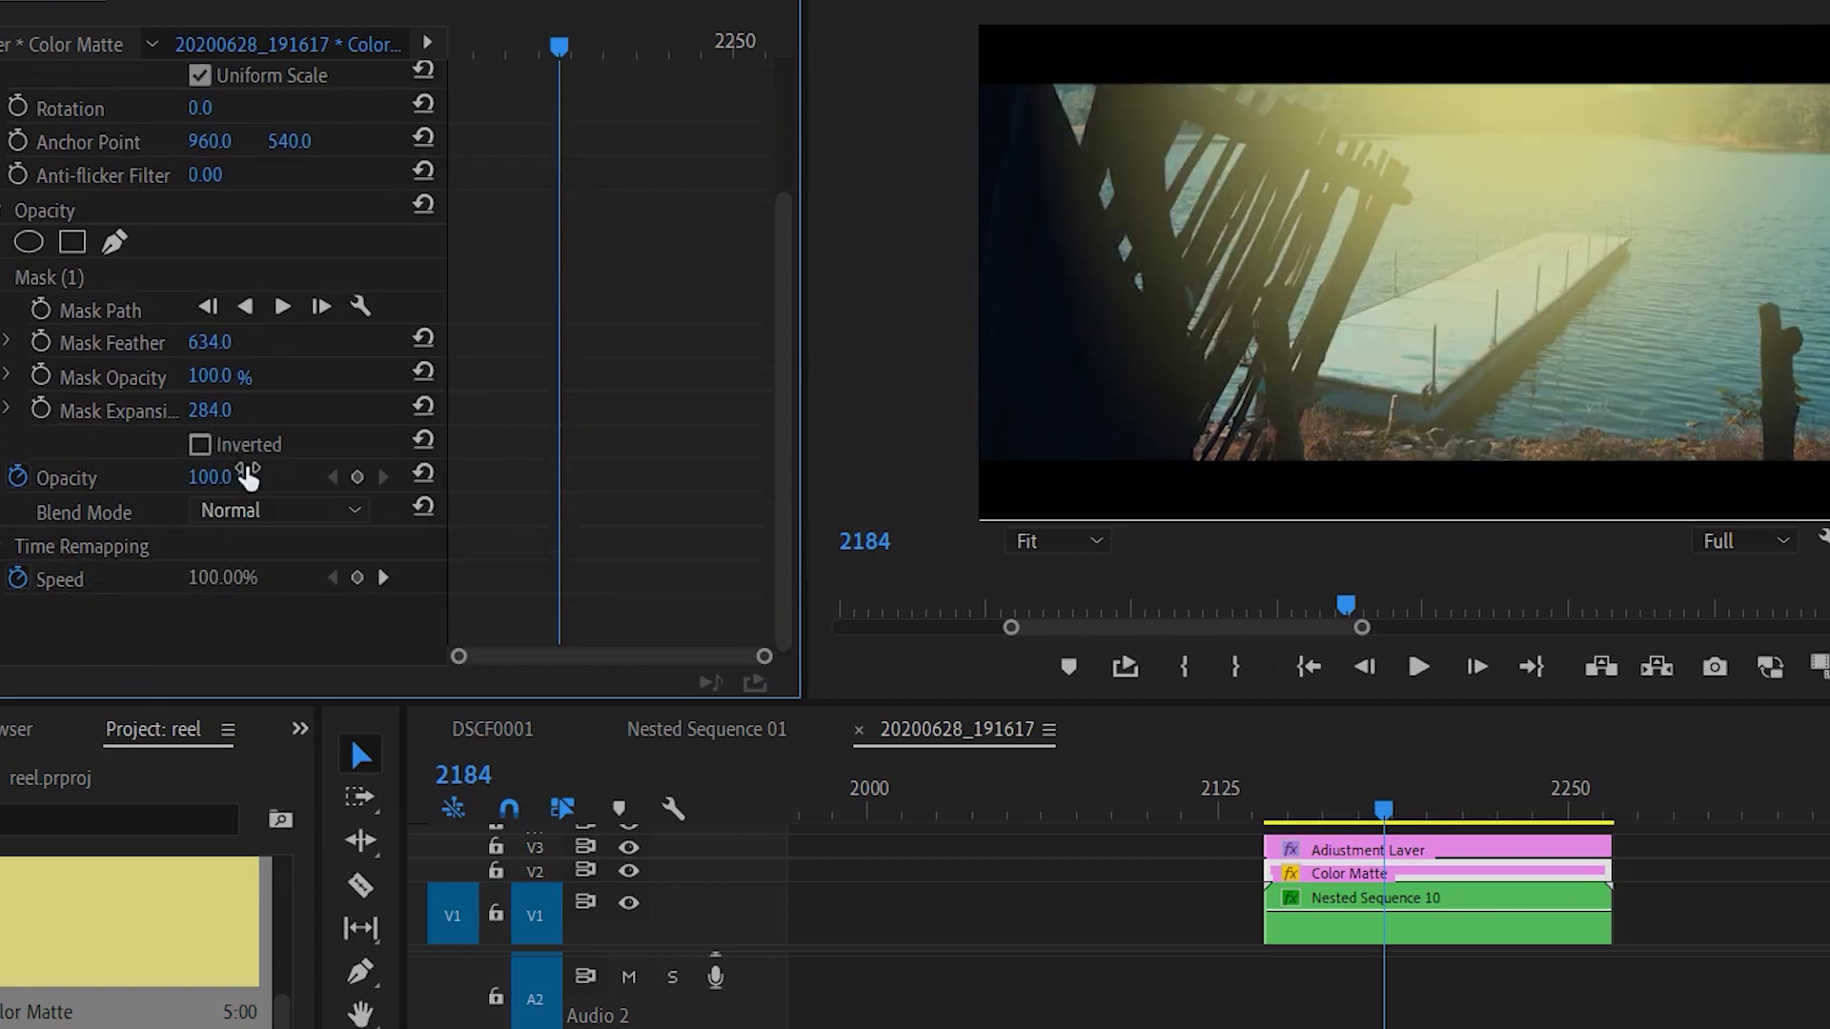
pyautogui.click(246, 480)
pyautogui.write('15')
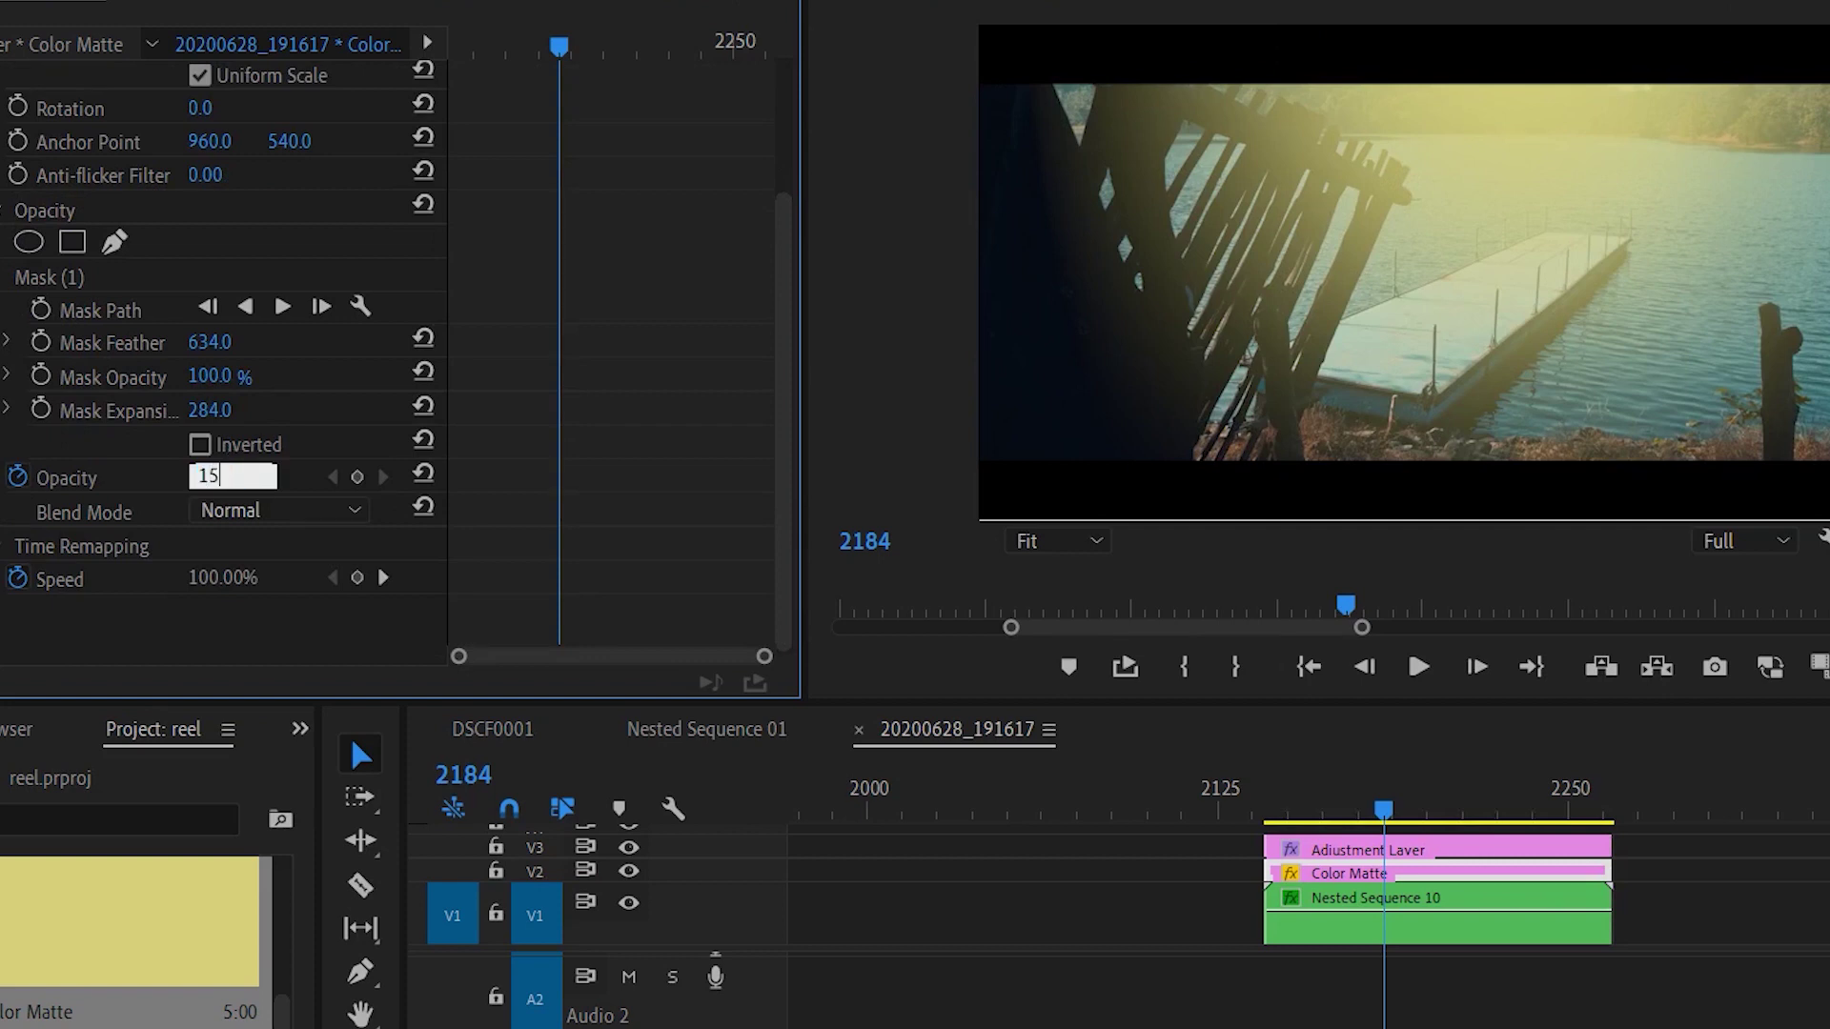
pyautogui.press('Return')
pyautogui.click(268, 515)
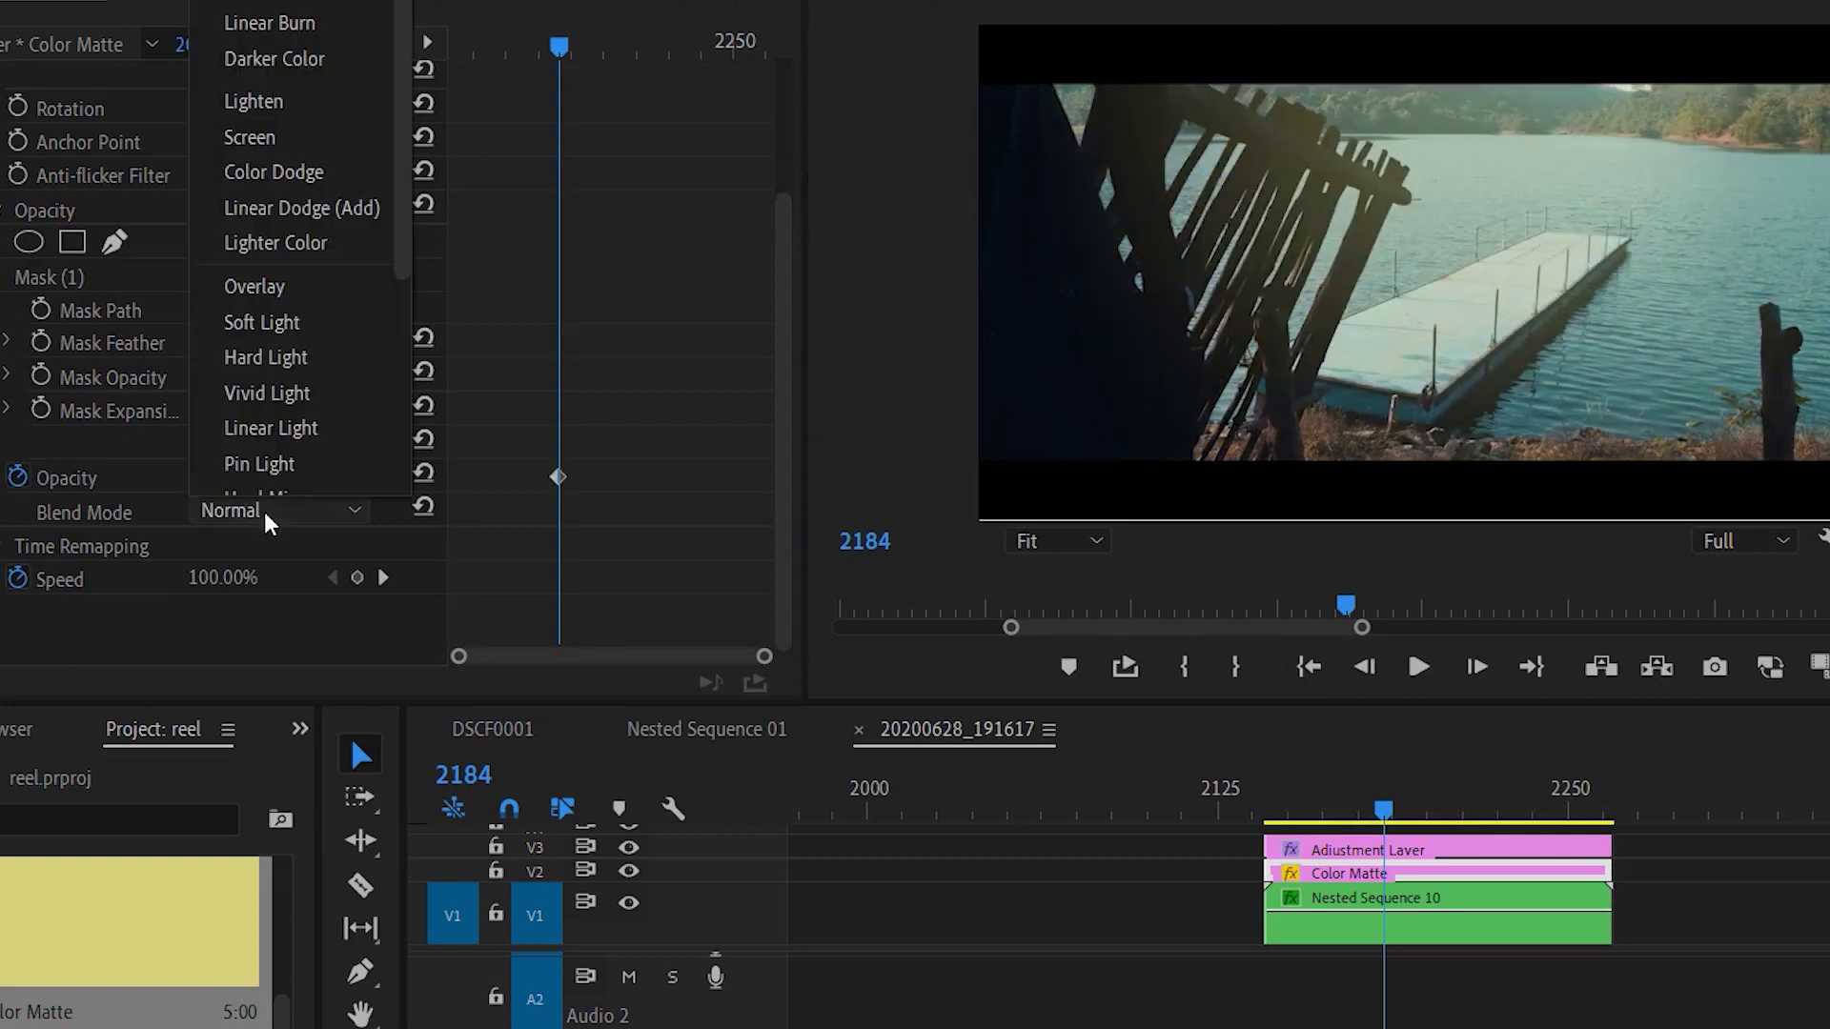
pyautogui.click(276, 138)
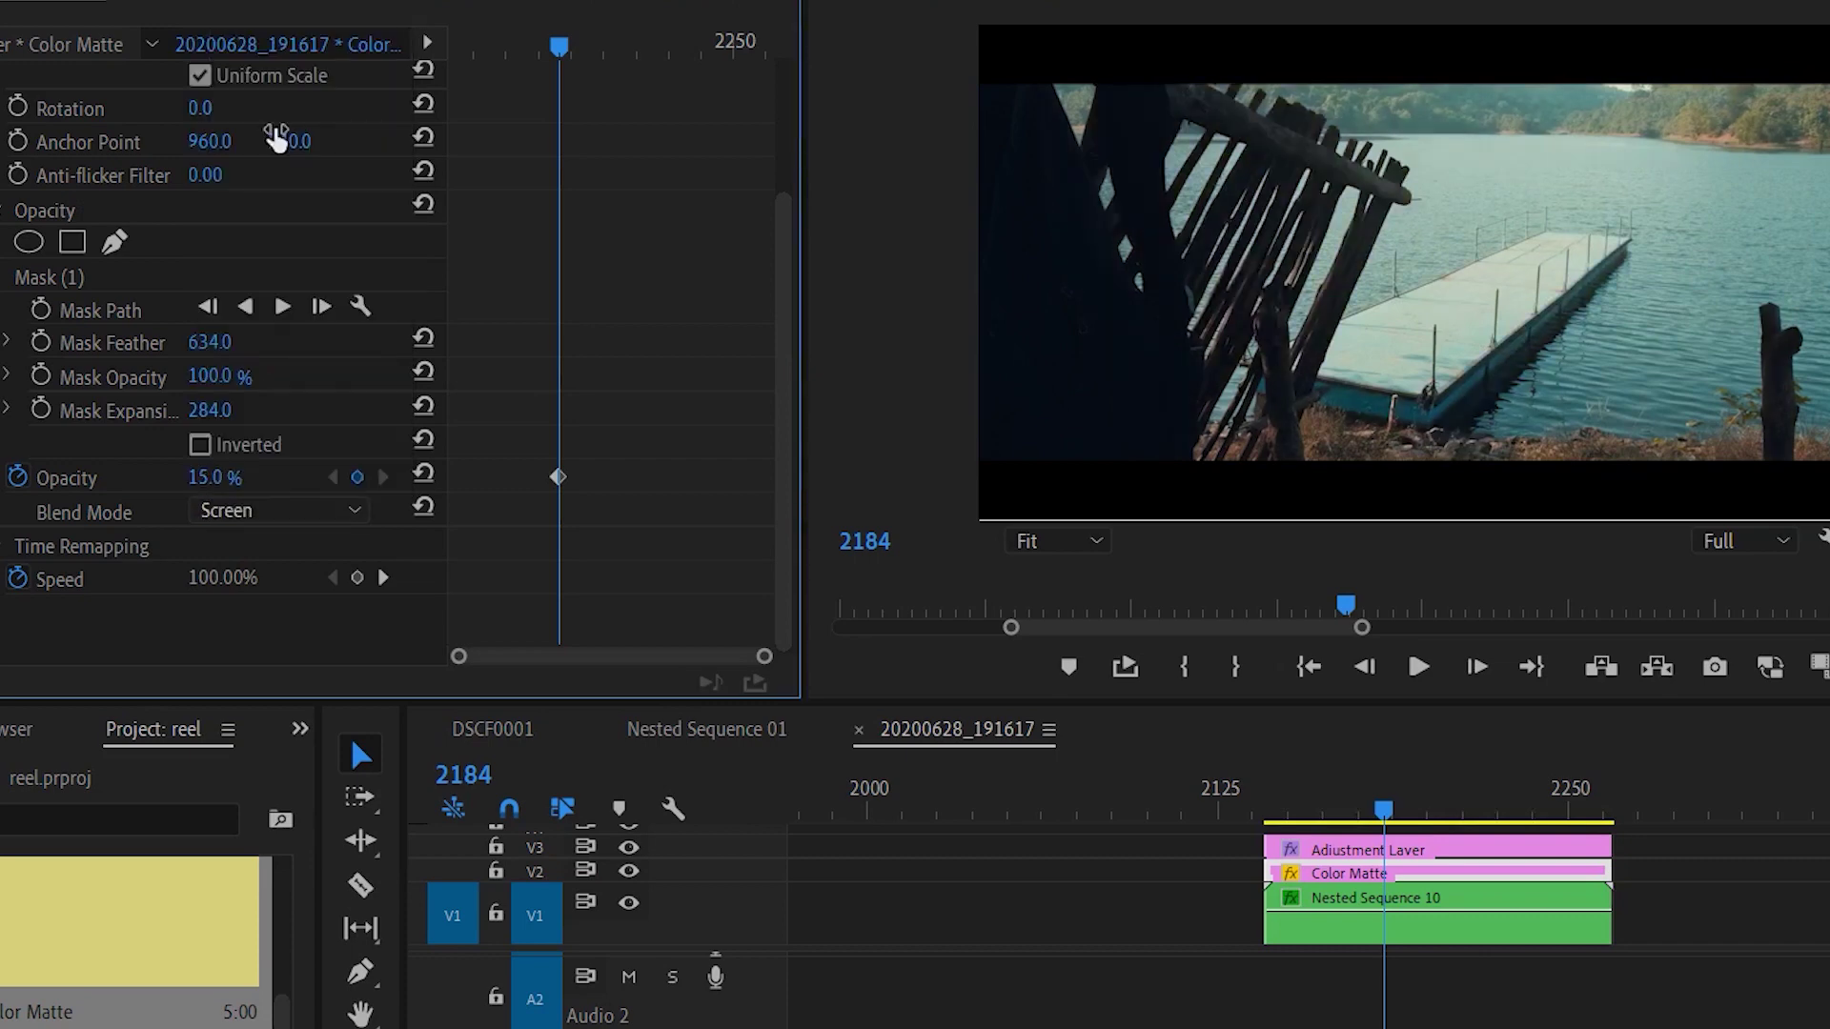
pyautogui.press('space')
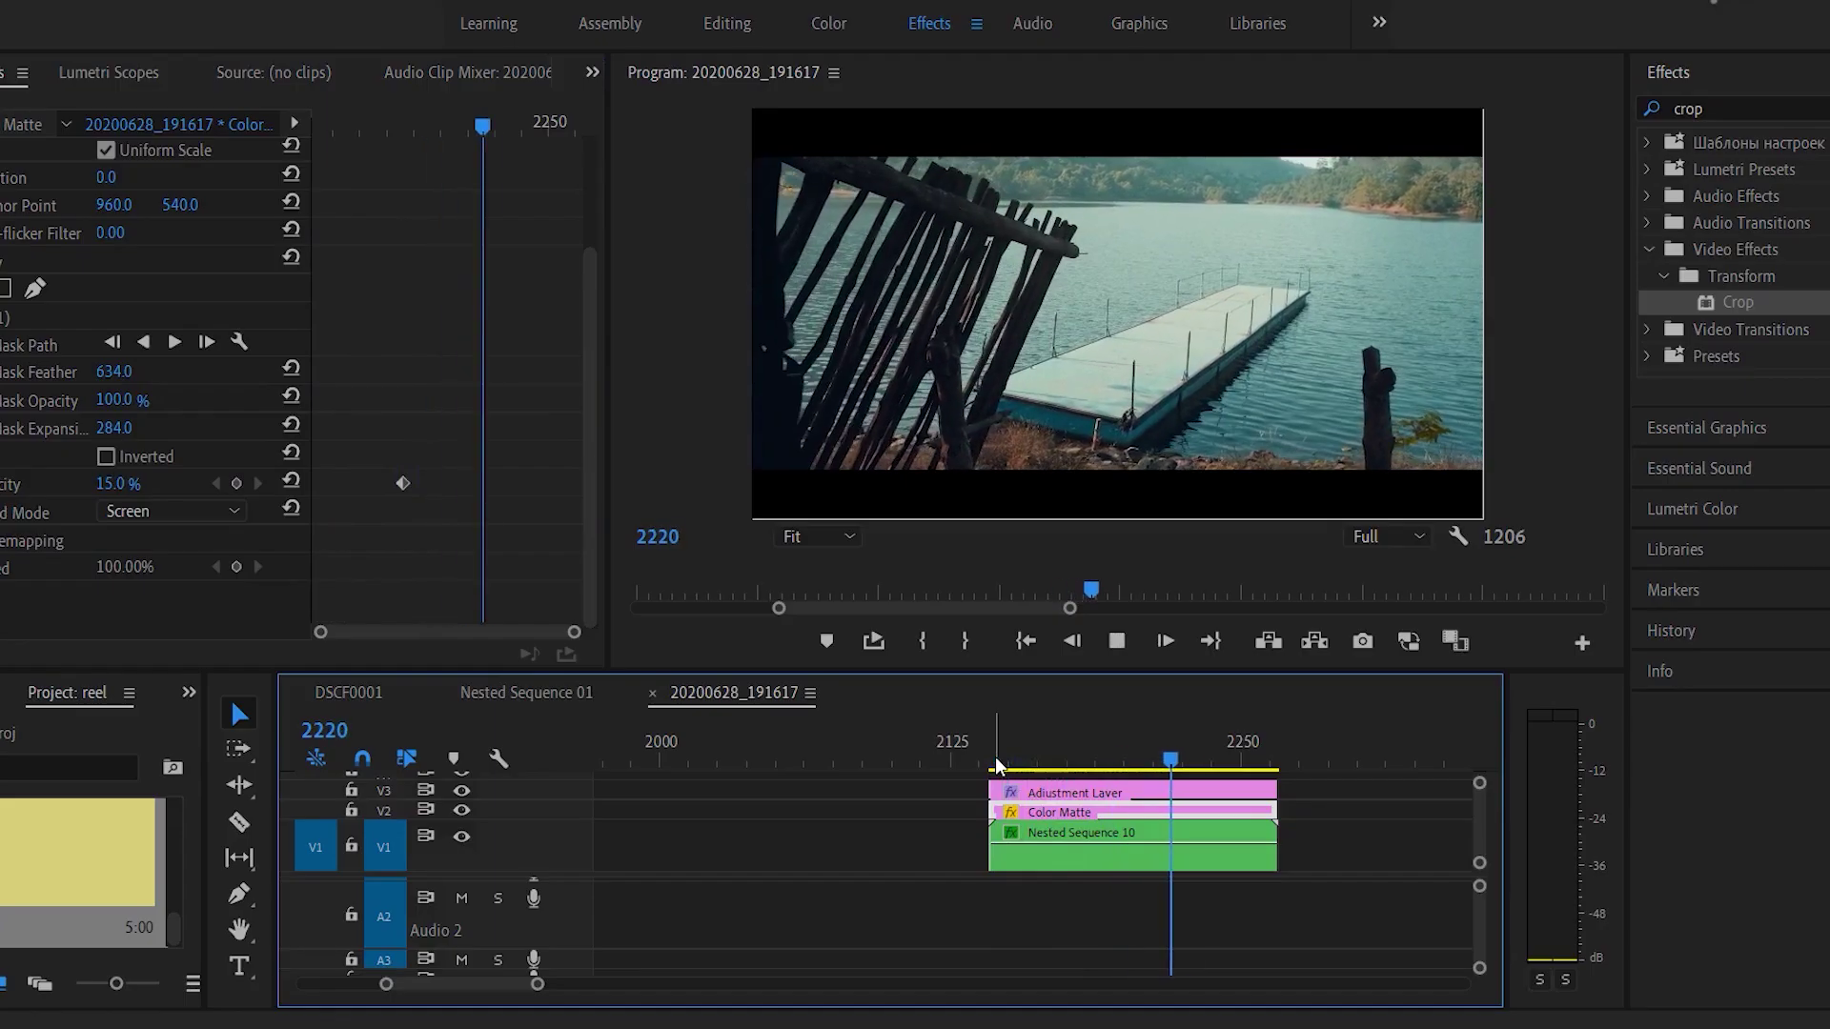
pyautogui.click(998, 768)
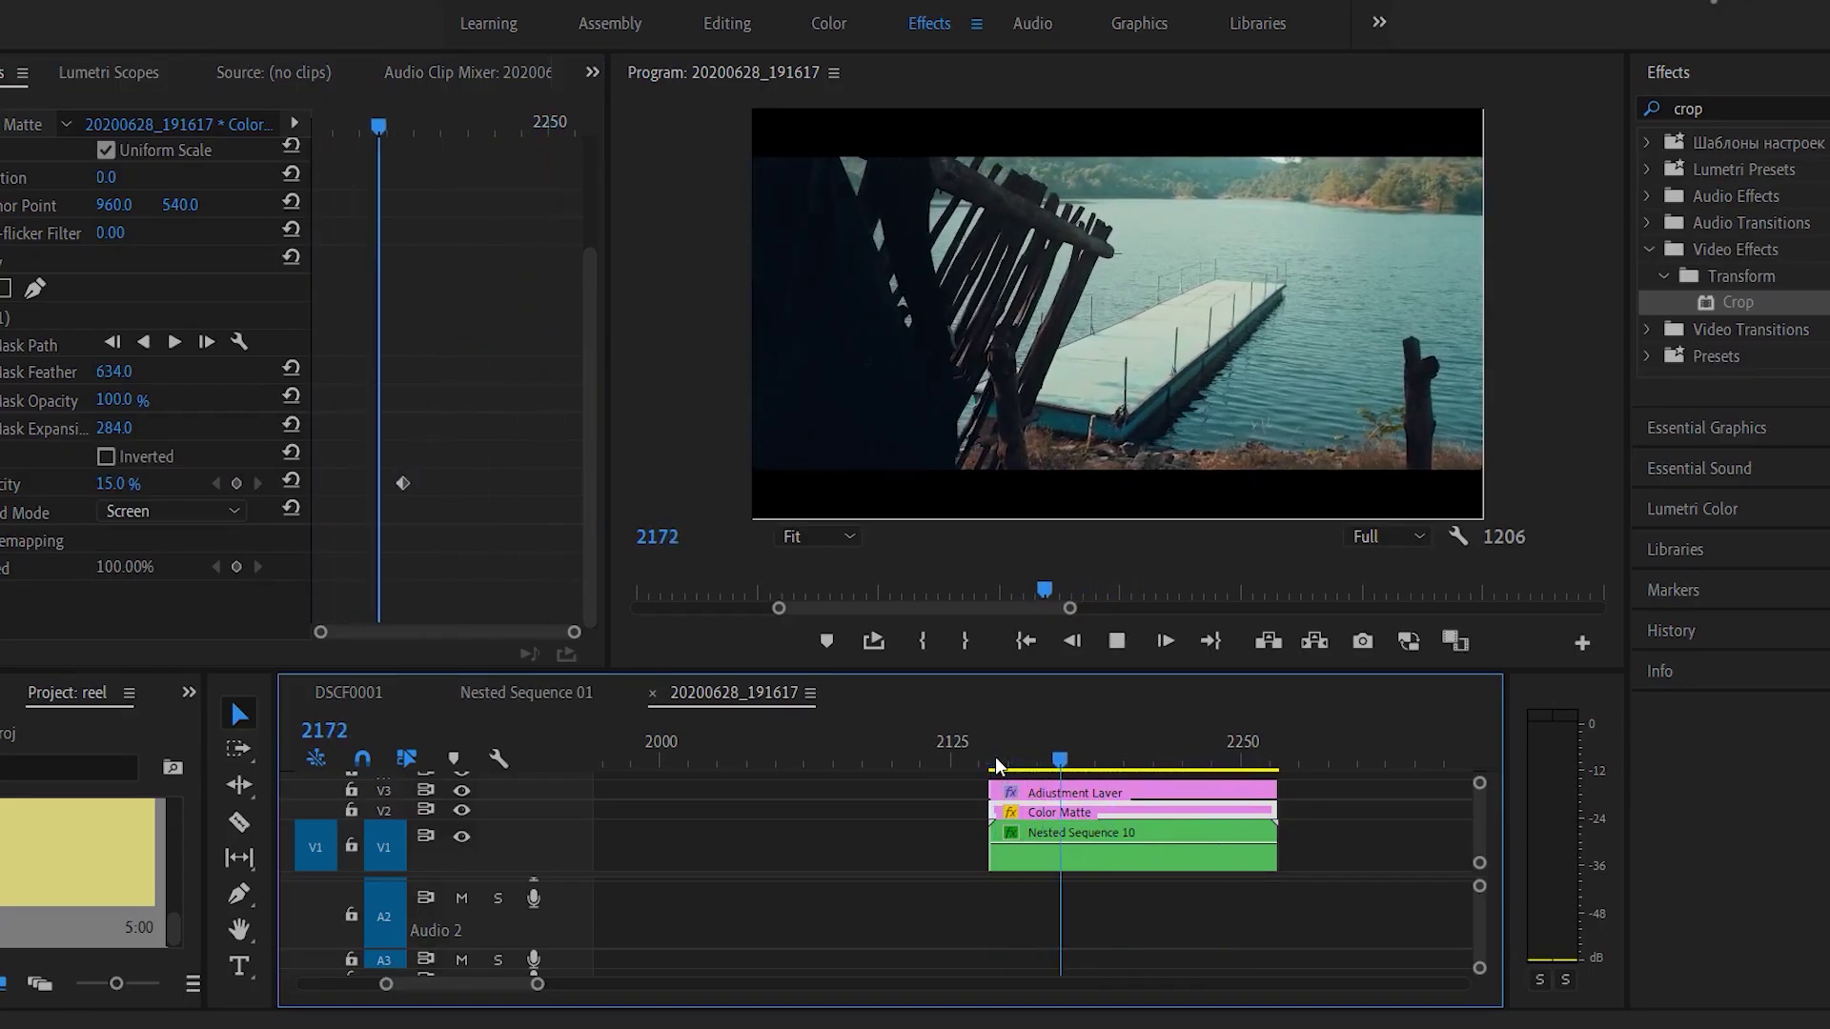